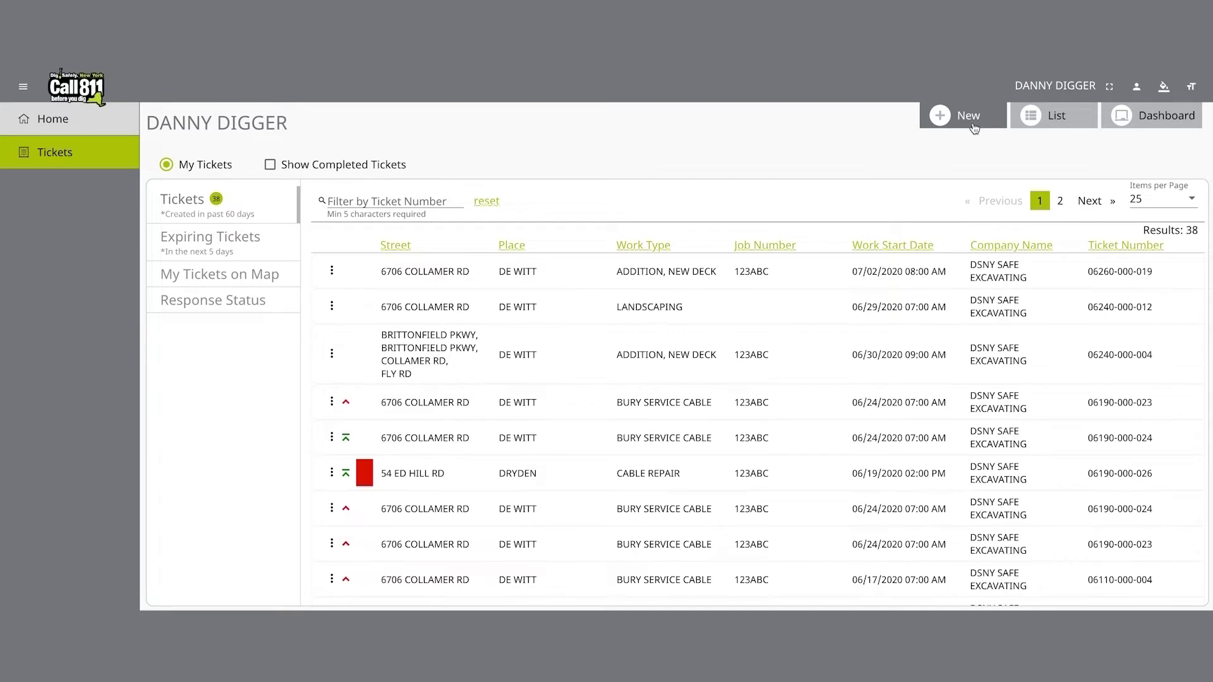
# - Create a new locate ticket from the Tickets page and scroll down to its pre-filled contact details
pyautogui.click(974, 127)
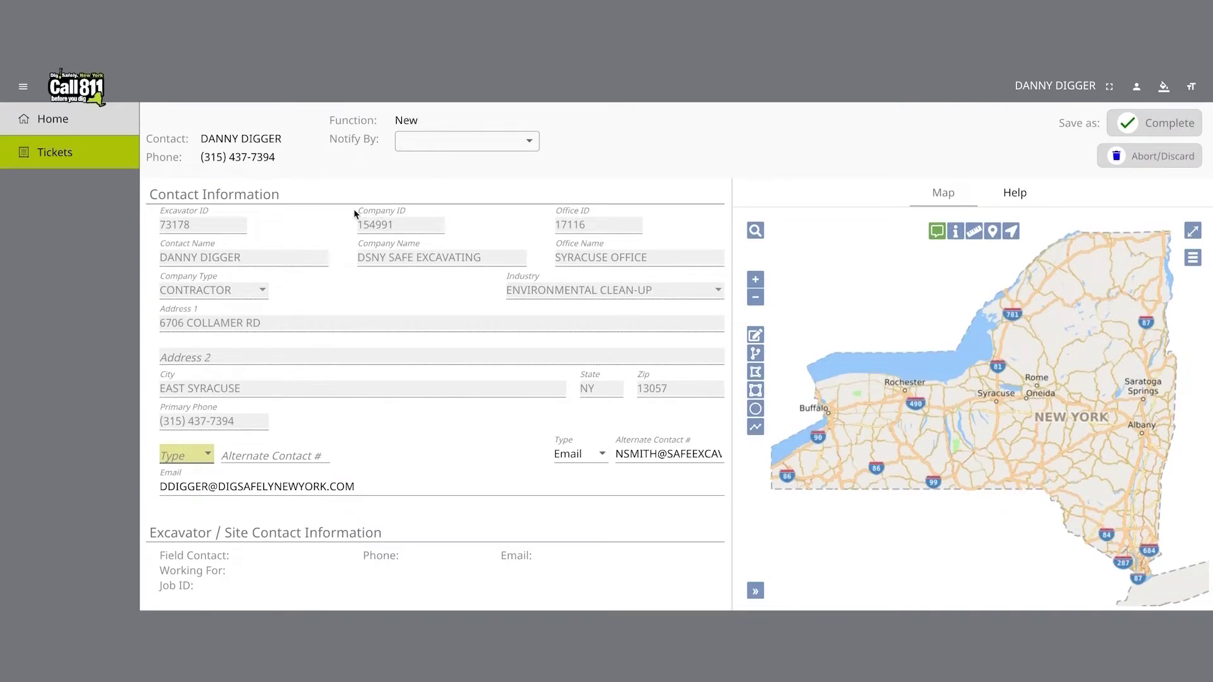
pyautogui.scroll(-1, 295, 202)
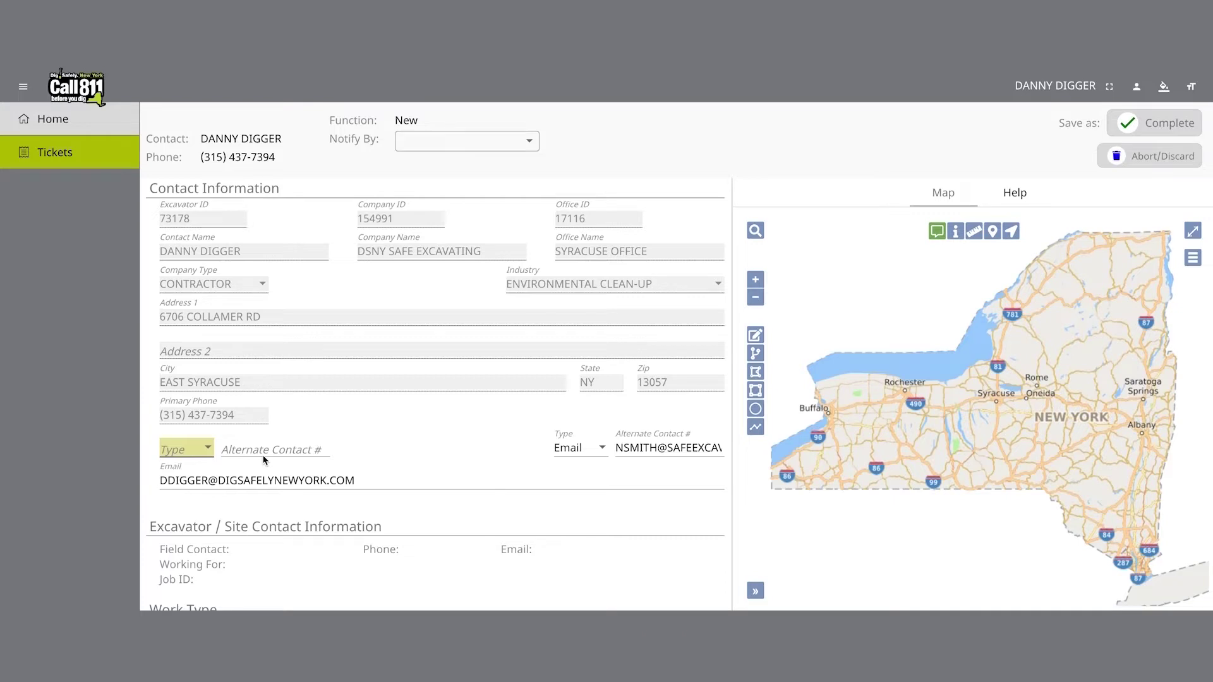
pyautogui.click(208, 451)
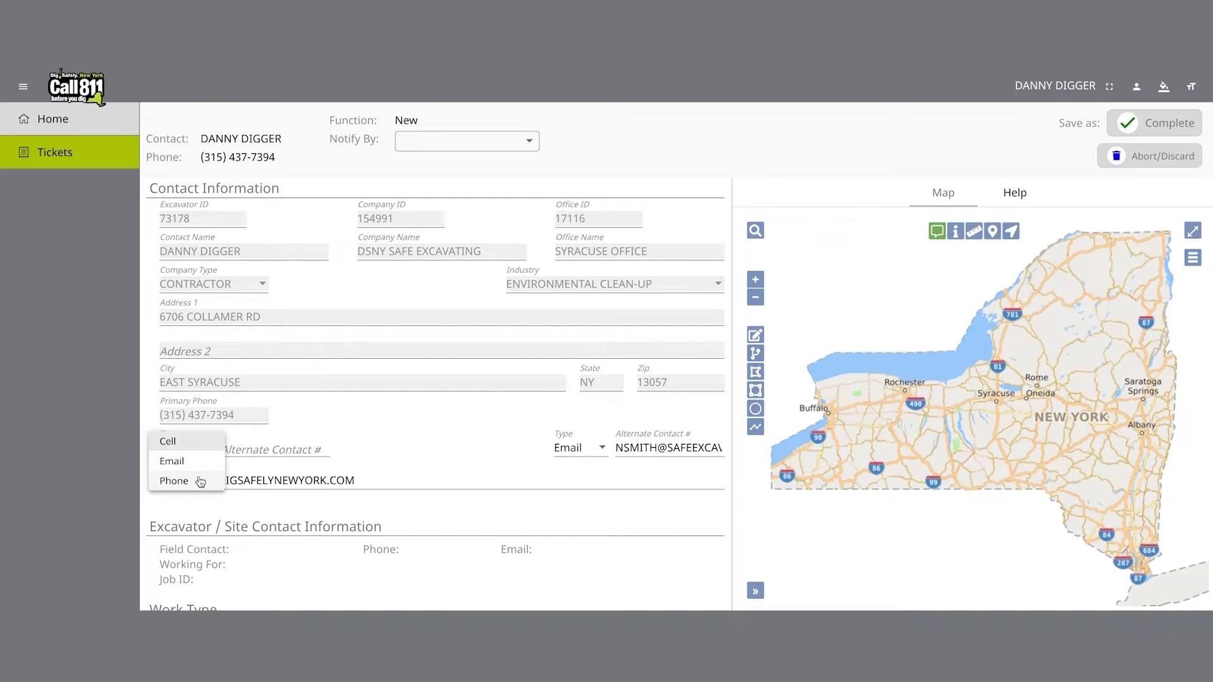
pyautogui.click(197, 444)
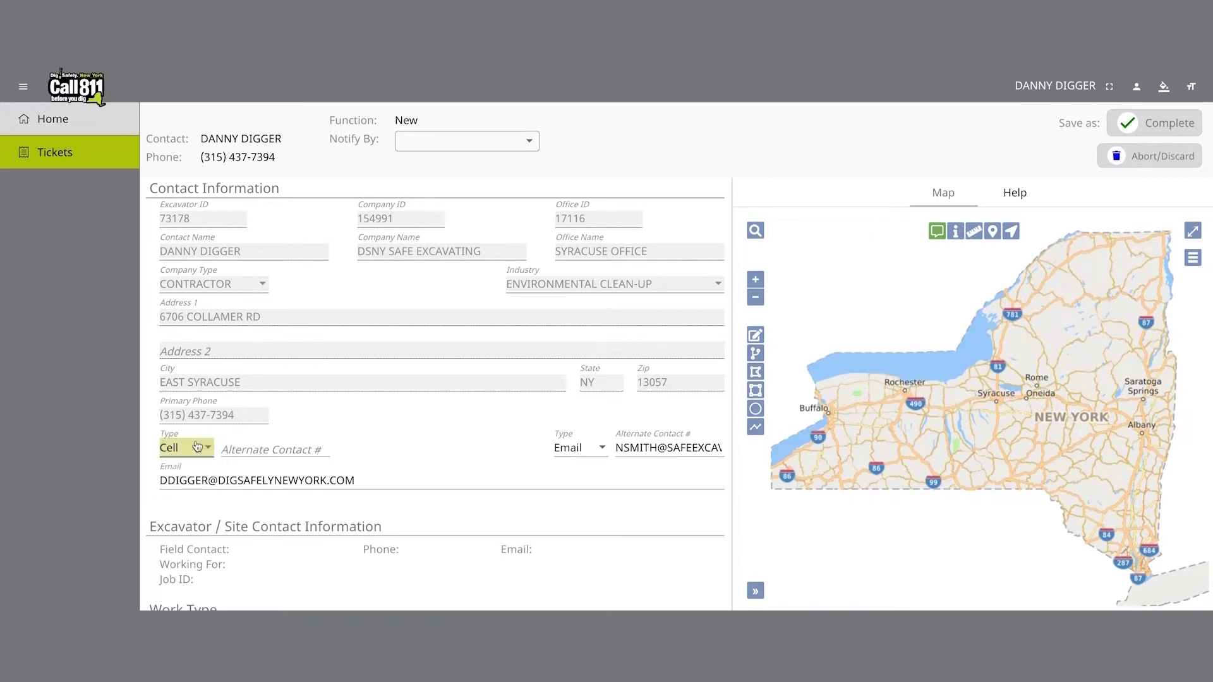
pyautogui.click(233, 446)
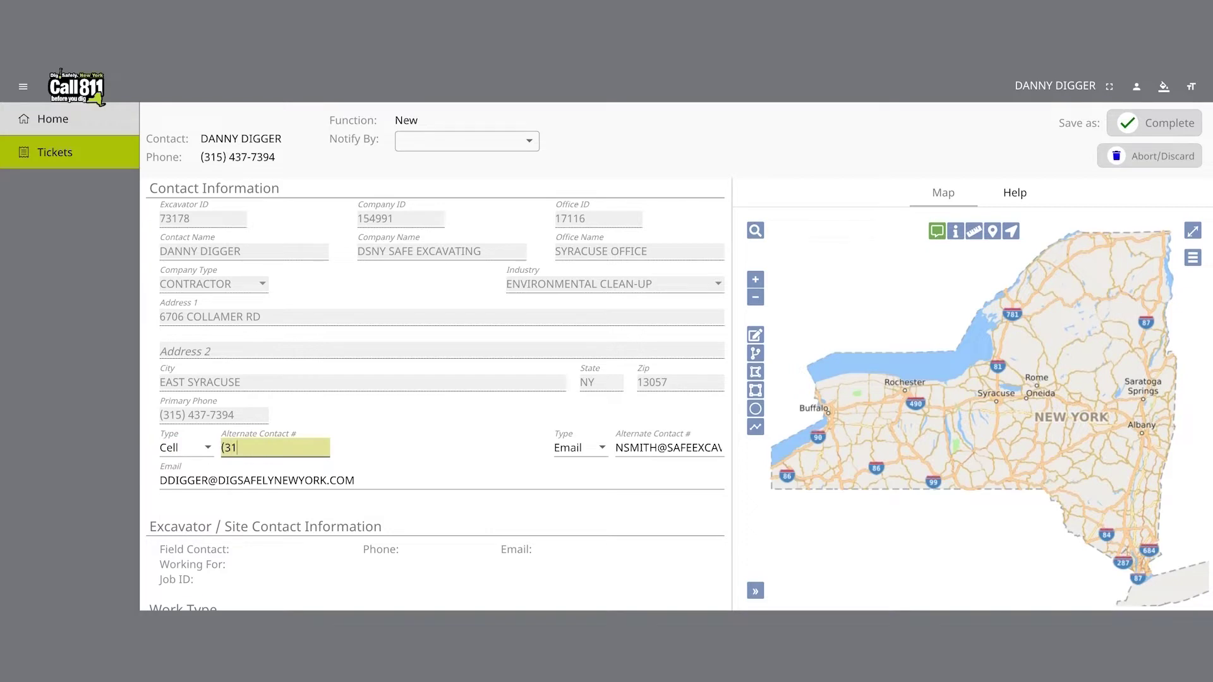
pyautogui.click(343, 448)
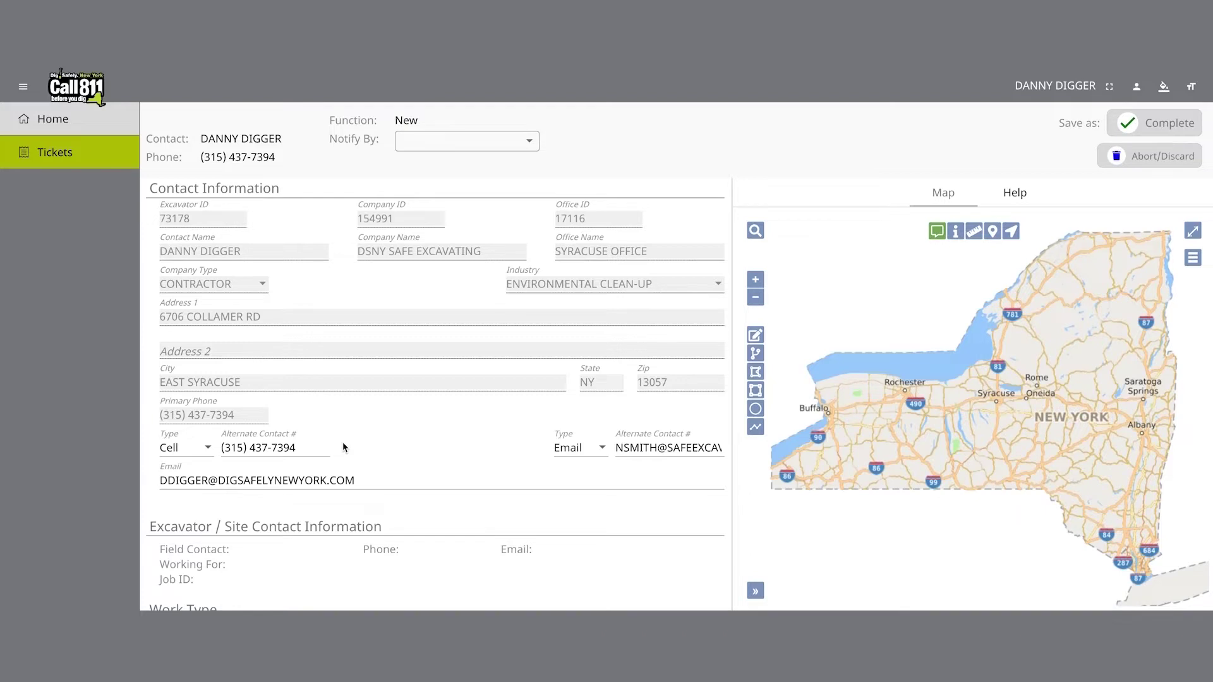
pyautogui.click(319, 449)
pyautogui.moveTo(296, 447); pyautogui.dragTo(221, 447)
pyautogui.press('BackSpace')
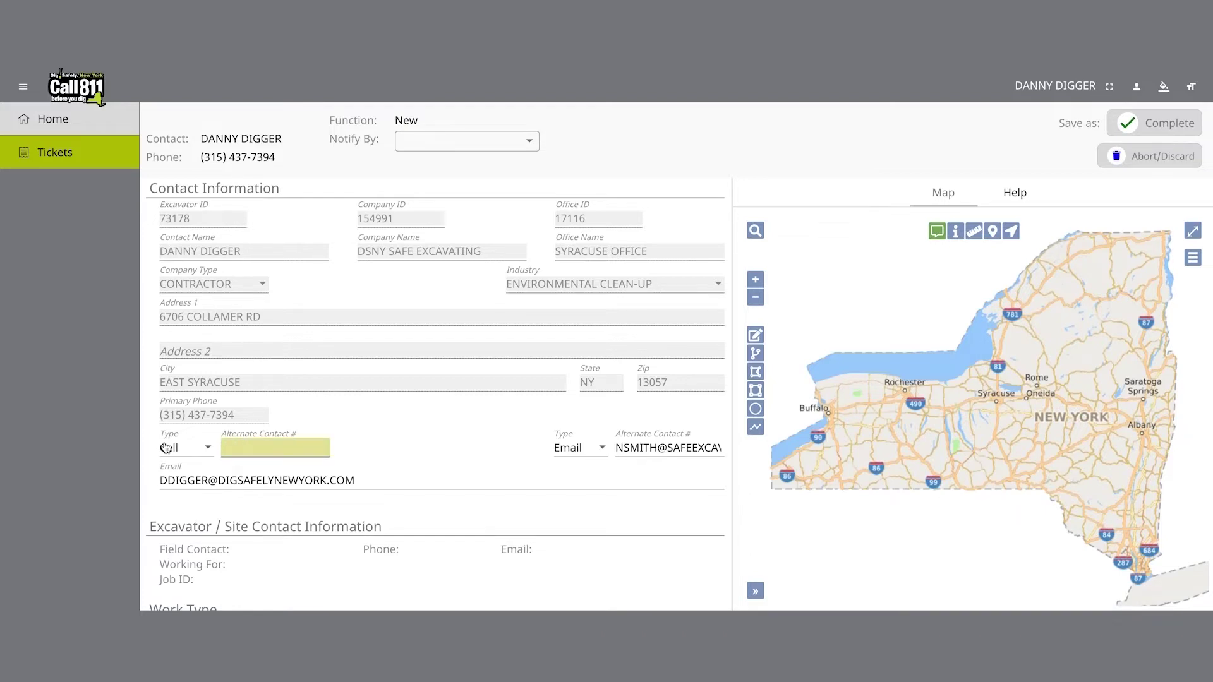
pyautogui.click(182, 450)
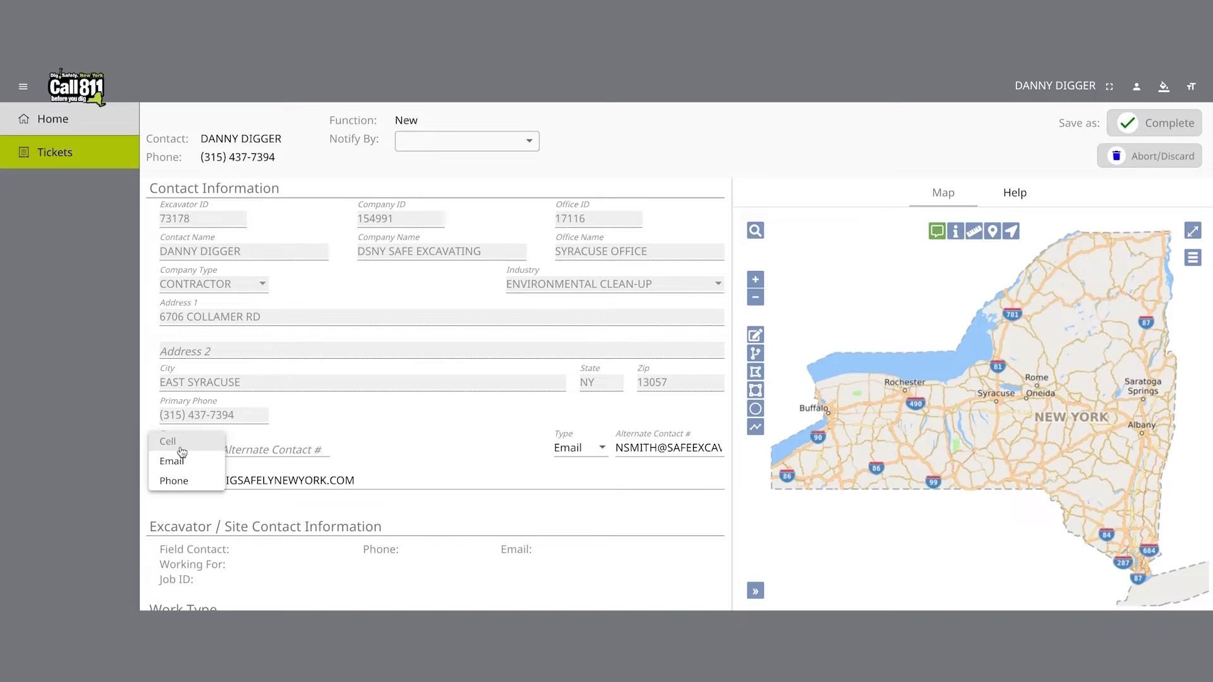
pyautogui.click(335, 436)
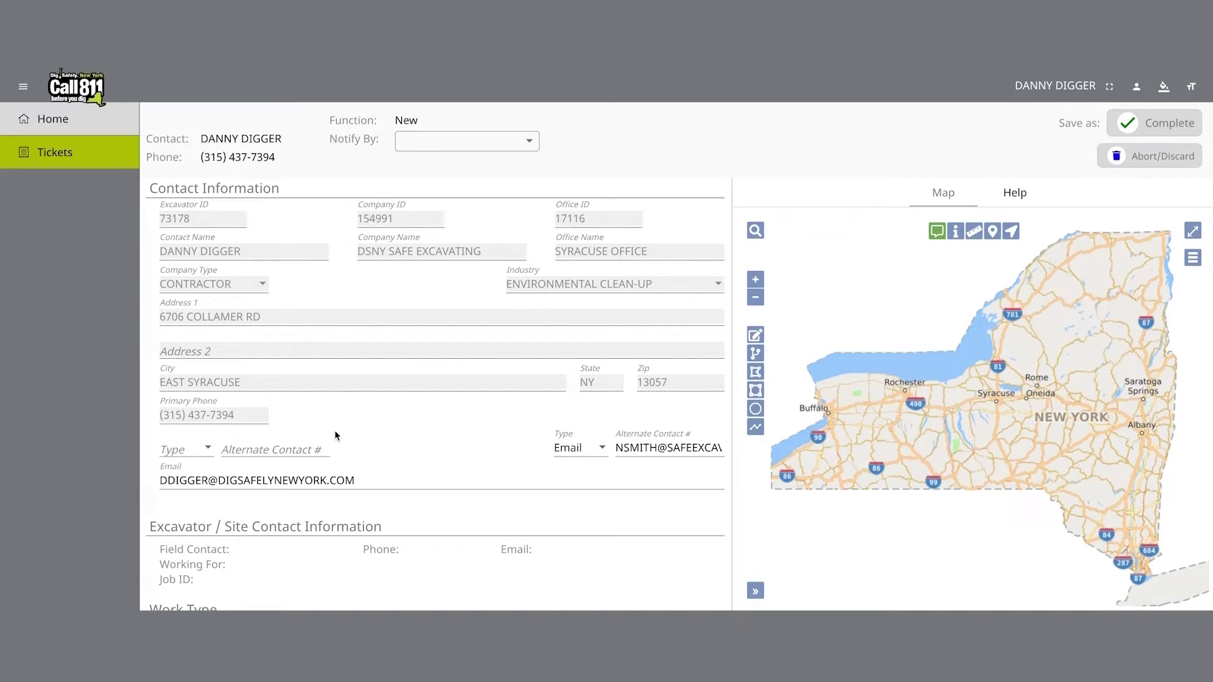
# - Replace the contact e-mail's domain with GMAIL so it becomes a Gmail address
pyautogui.scroll(-1, 355, 460)
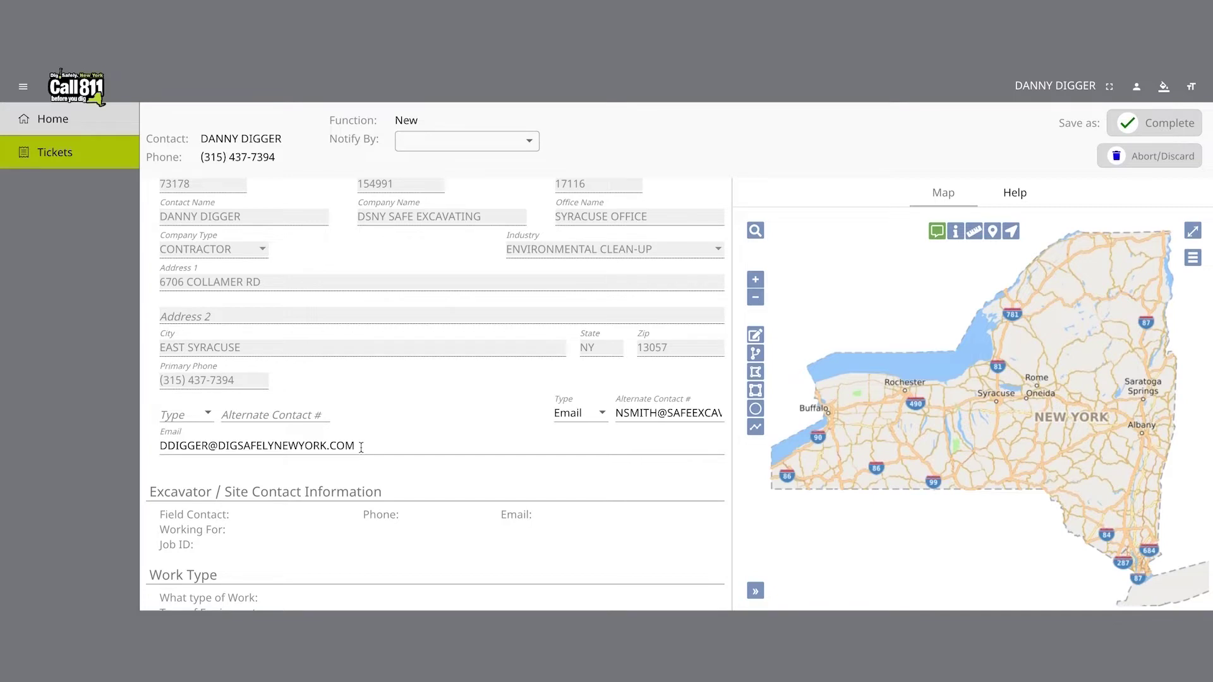
pyautogui.click(361, 447)
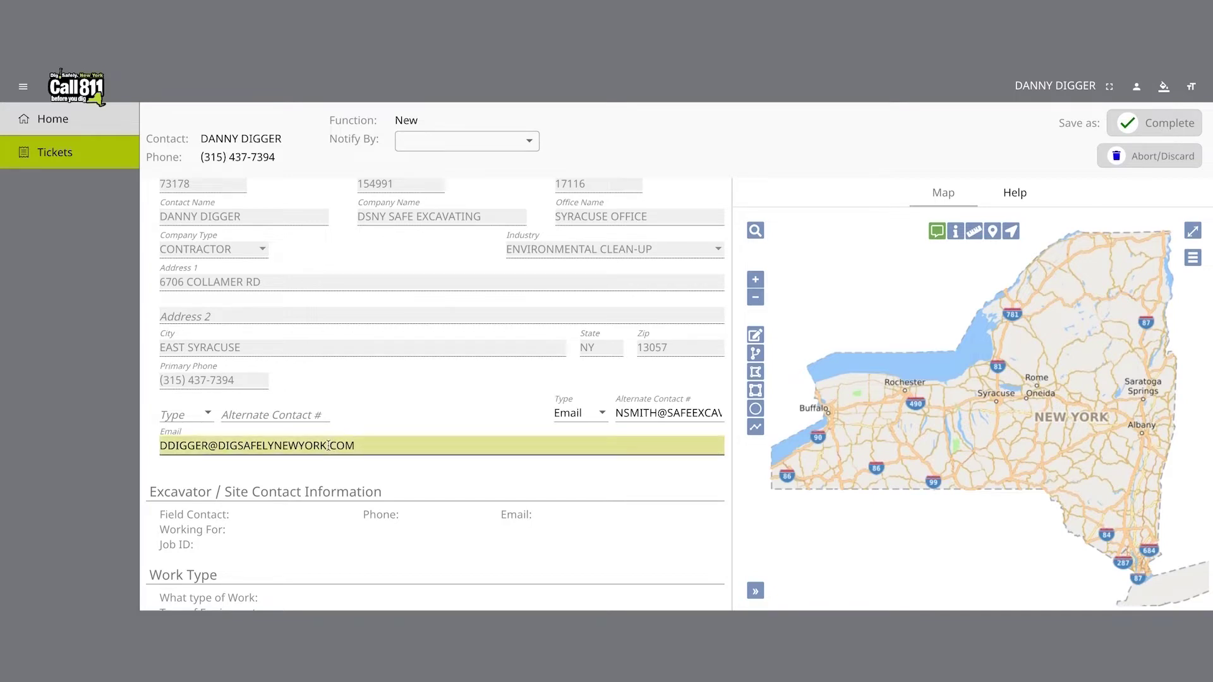
pyautogui.moveTo(328, 446); pyautogui.dragTo(219, 446)
pyautogui.write('GMAIL')
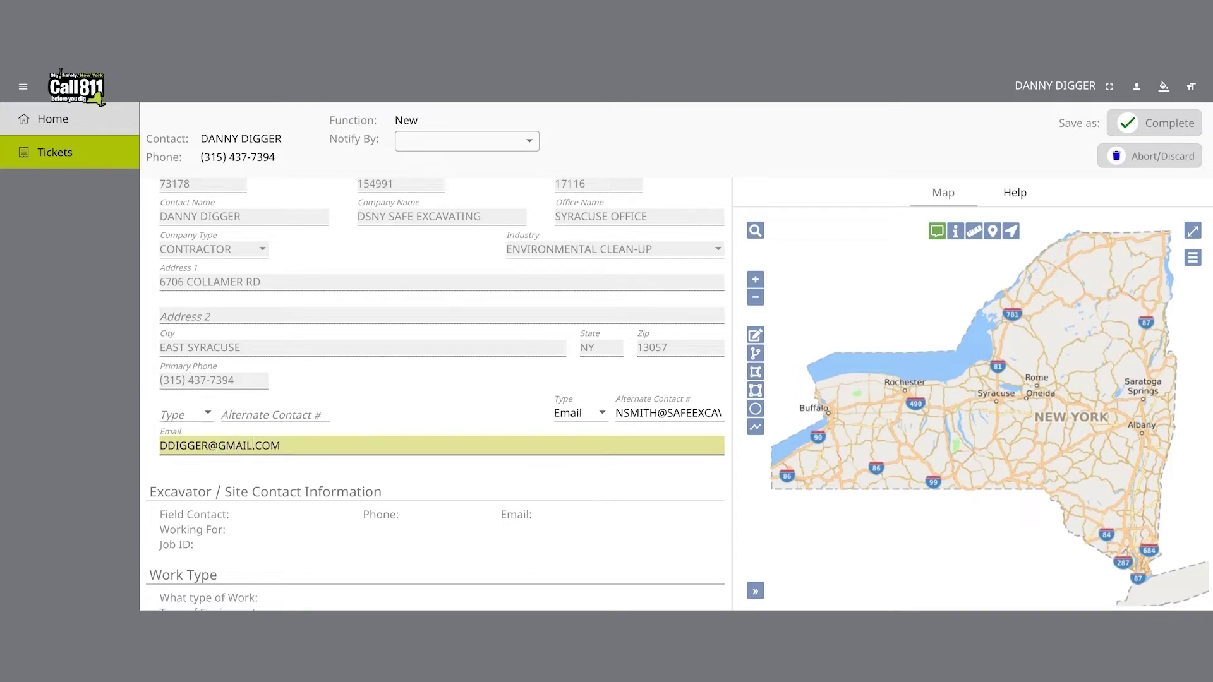
pyautogui.click(352, 437)
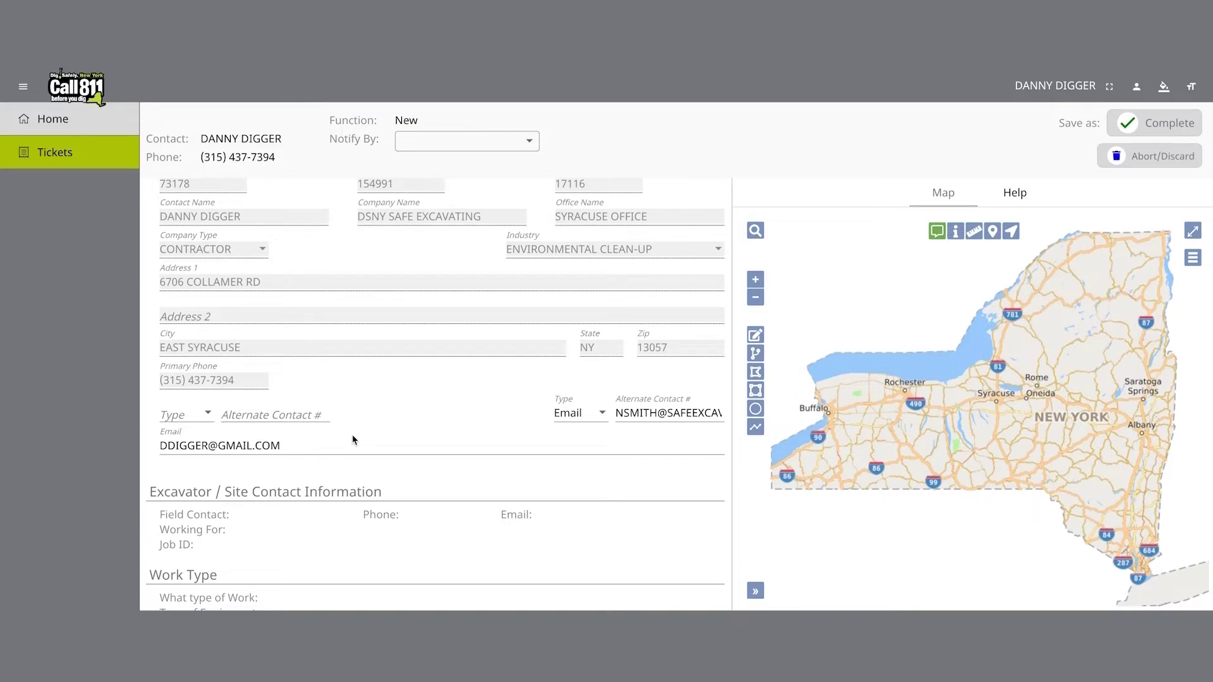
pyautogui.scroll(-2, 353, 441)
# - Pick a listed company contact as field contact and overwrite their name for this ticket
pyautogui.click(321, 459)
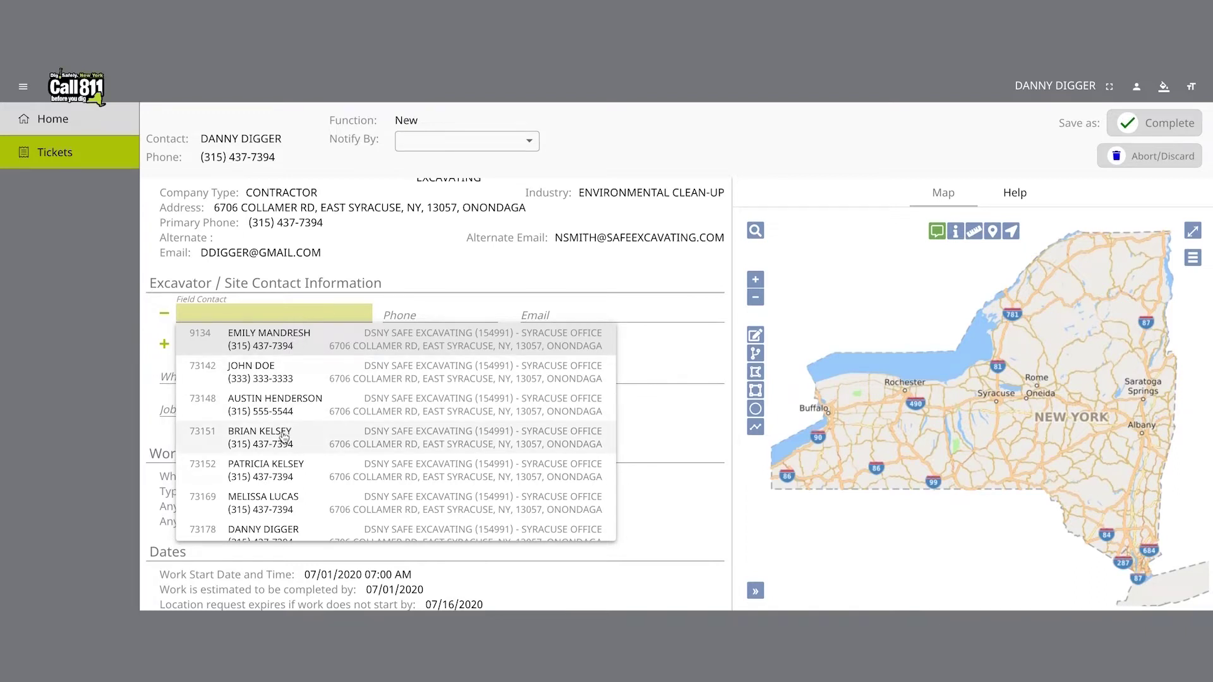
pyautogui.click(271, 377)
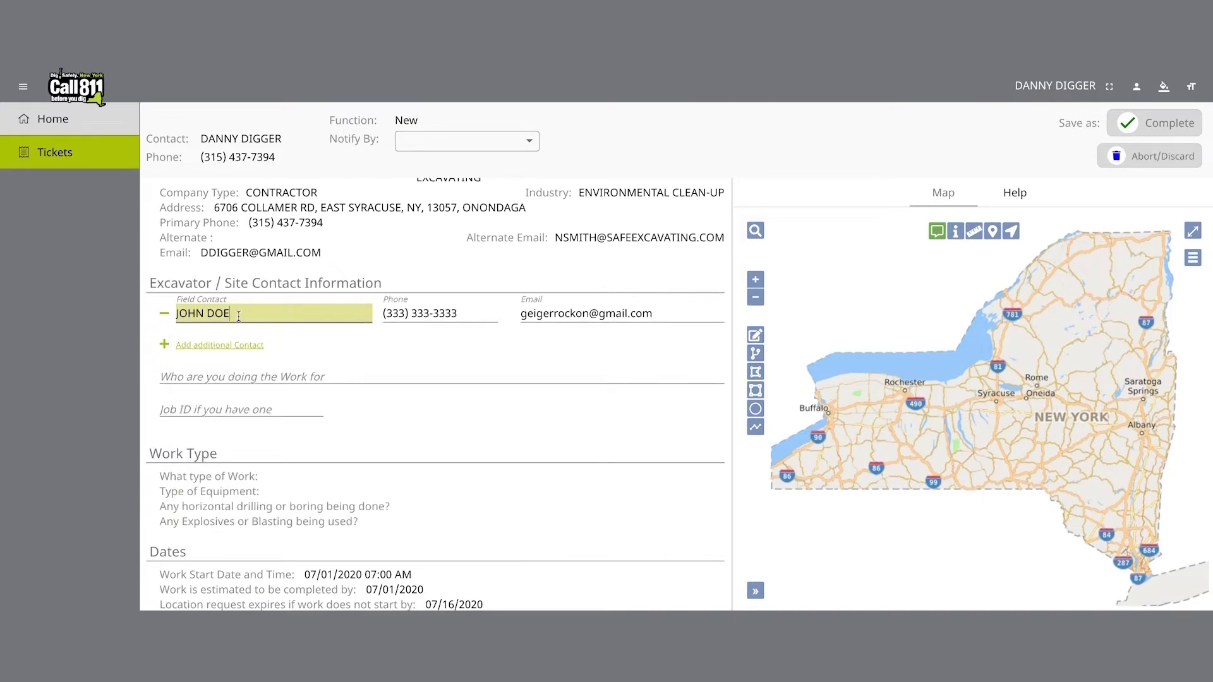
pyautogui.moveTo(238, 316); pyautogui.dragTo(176, 314)
pyautogui.write('JANE DOE')
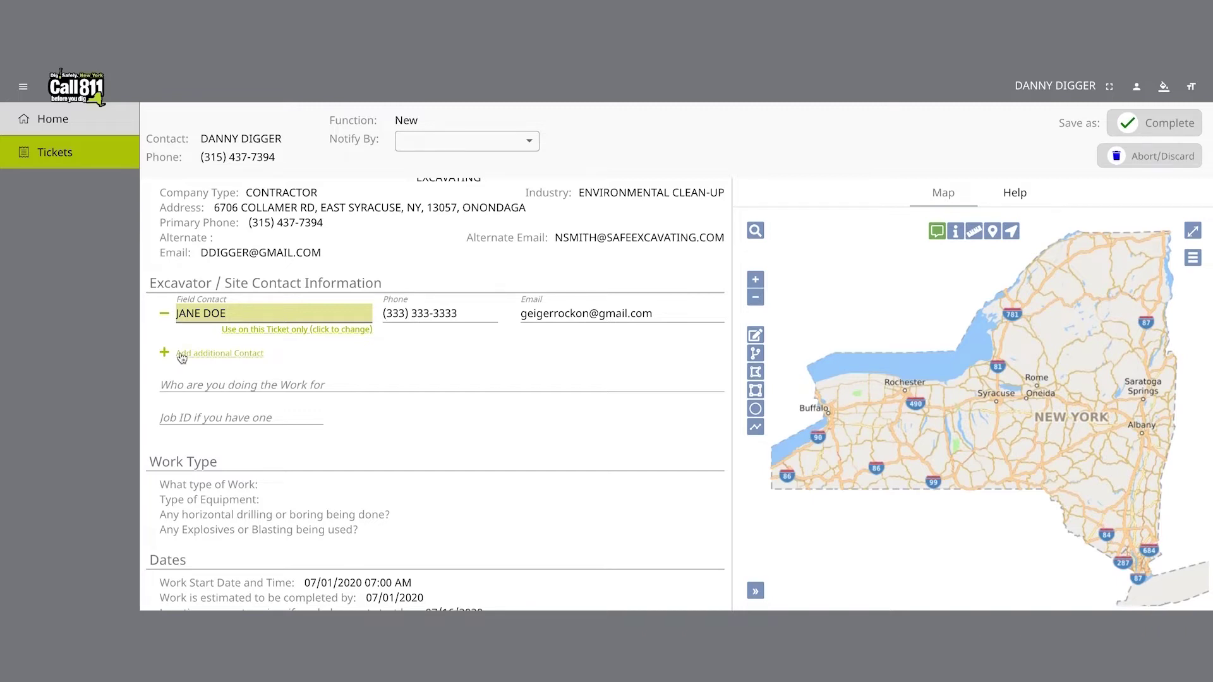
pyautogui.click(182, 356)
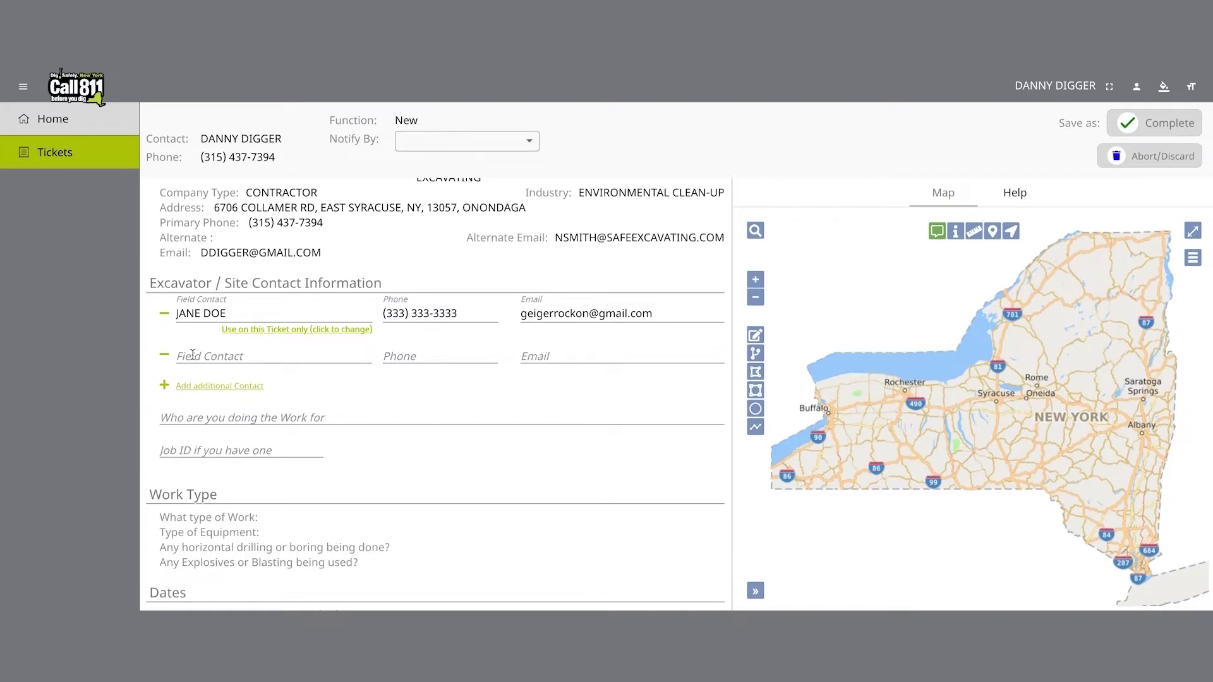
pyautogui.click(193, 355)
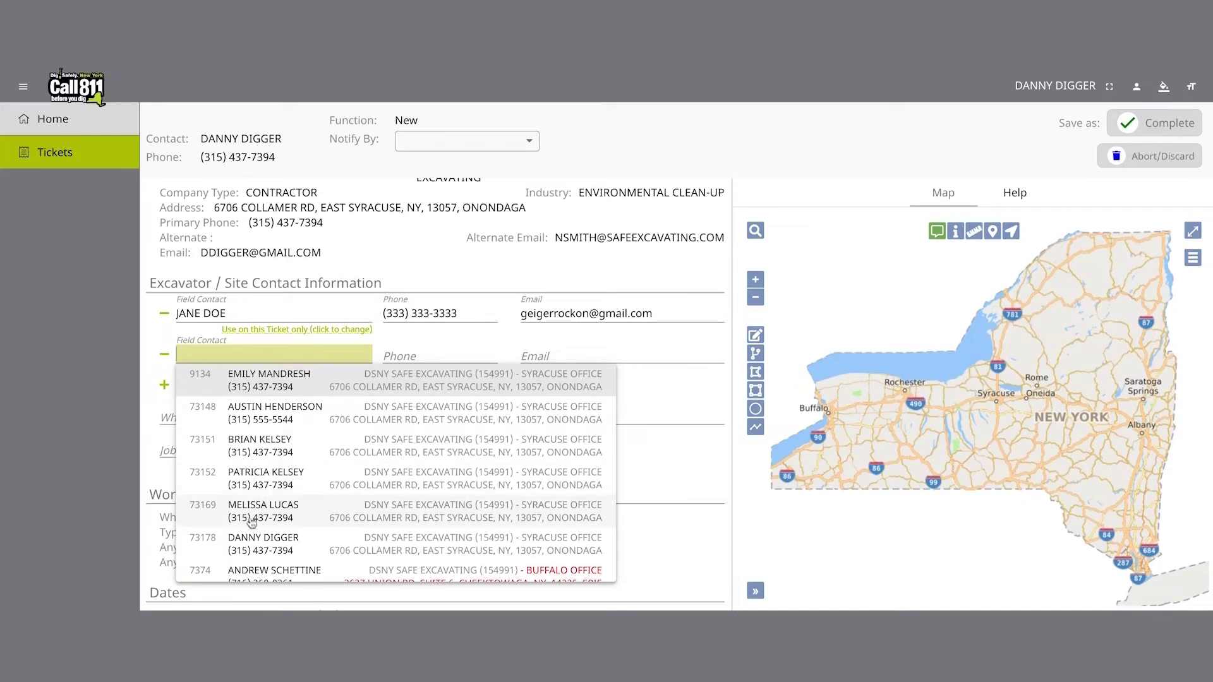
pyautogui.click(253, 538)
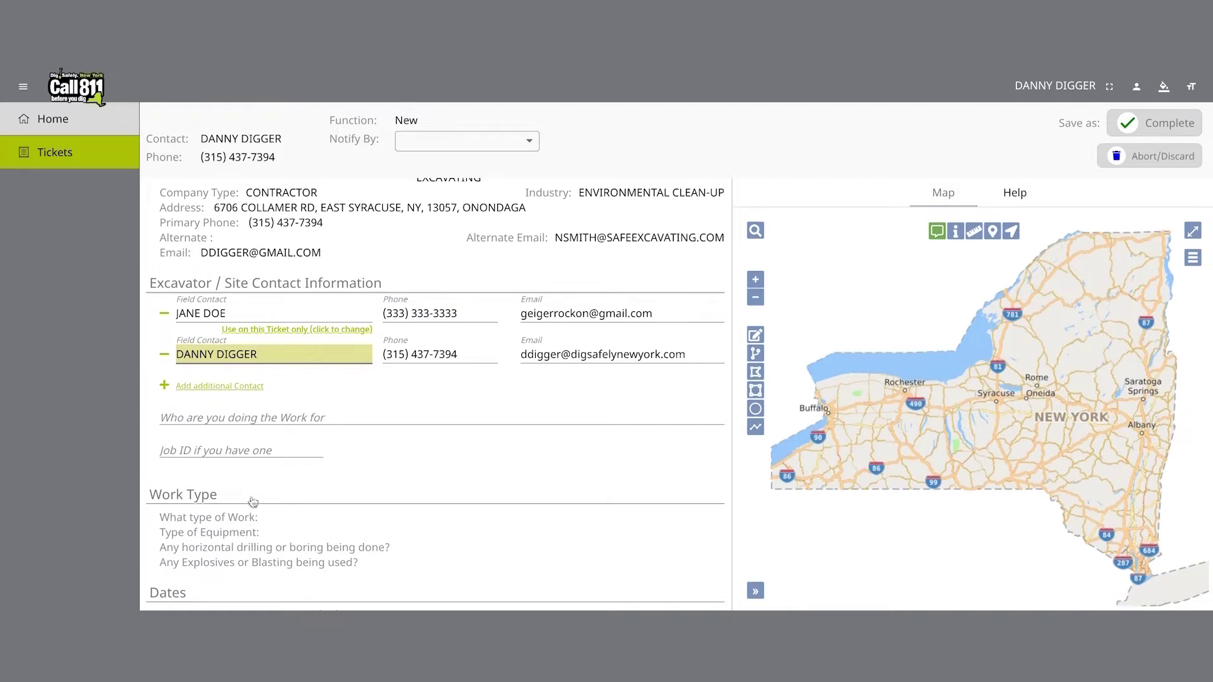
pyautogui.click(169, 356)
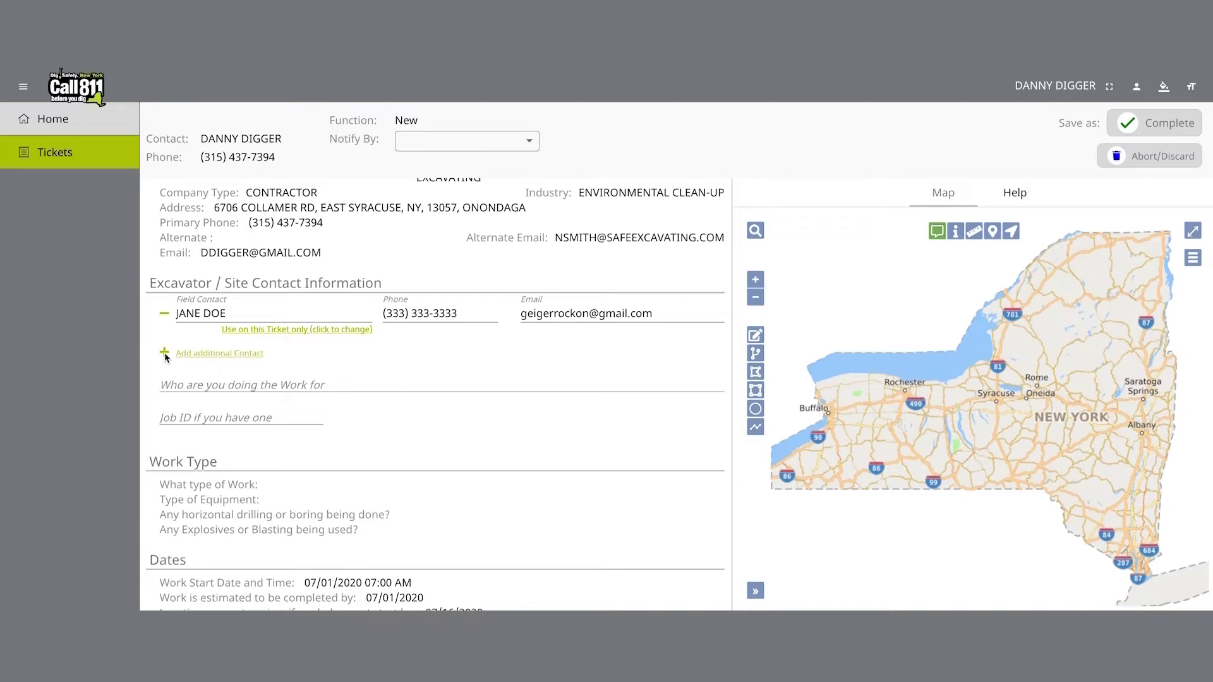
# - Set 'Who are you doing the Work for' to NATIONAL GRID from the suggestions
pyautogui.click(193, 383)
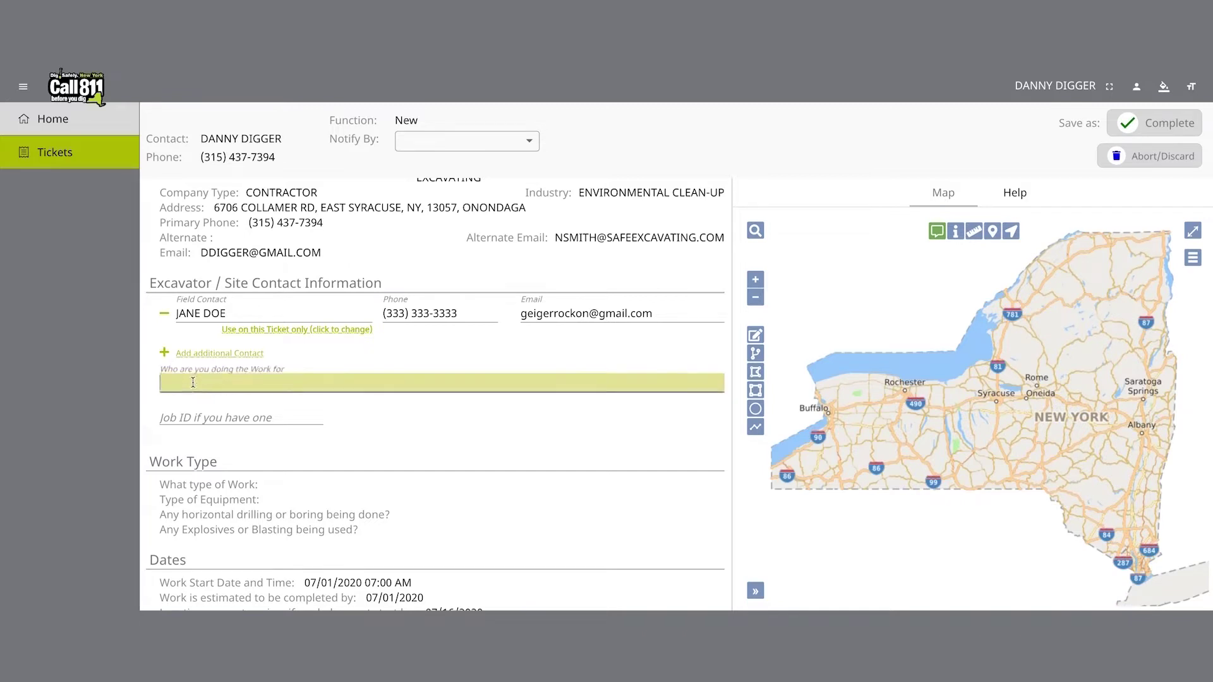
pyautogui.write('JANE DOE')
pyautogui.press('BackSpace')
pyautogui.press('BackSpace')
pyautogui.press('BackSpace')
pyautogui.press('BackSpace')
pyautogui.press('BackSpace')
pyautogui.press('BackSpace')
pyautogui.press('BackSpace')
pyautogui.press('BackSpace')
pyautogui.write('HOMEOWNER')
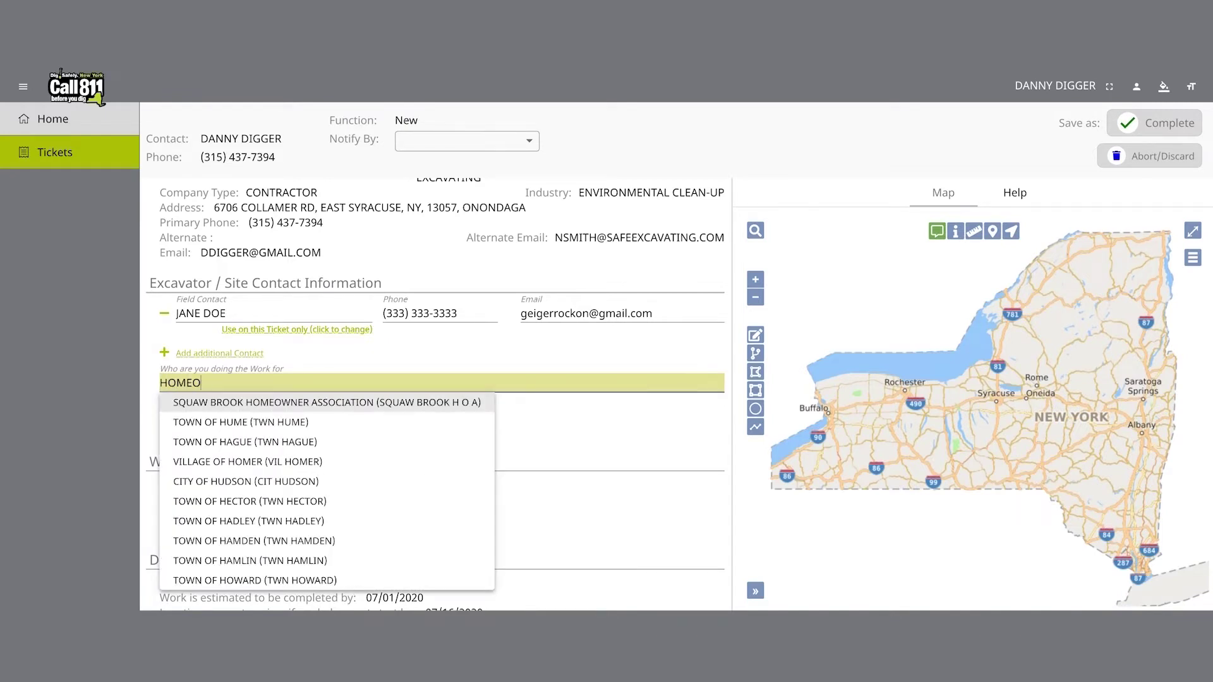
pyautogui.press('BackSpace')
pyautogui.press('BackSpace')
pyautogui.press('BackSpace')
pyautogui.press('BackSpace')
pyautogui.press('BackSpace')
pyautogui.press('BackSpace')
pyautogui.press('BackSpace')
pyautogui.press('BackSpace')
pyautogui.press('BackSpace')
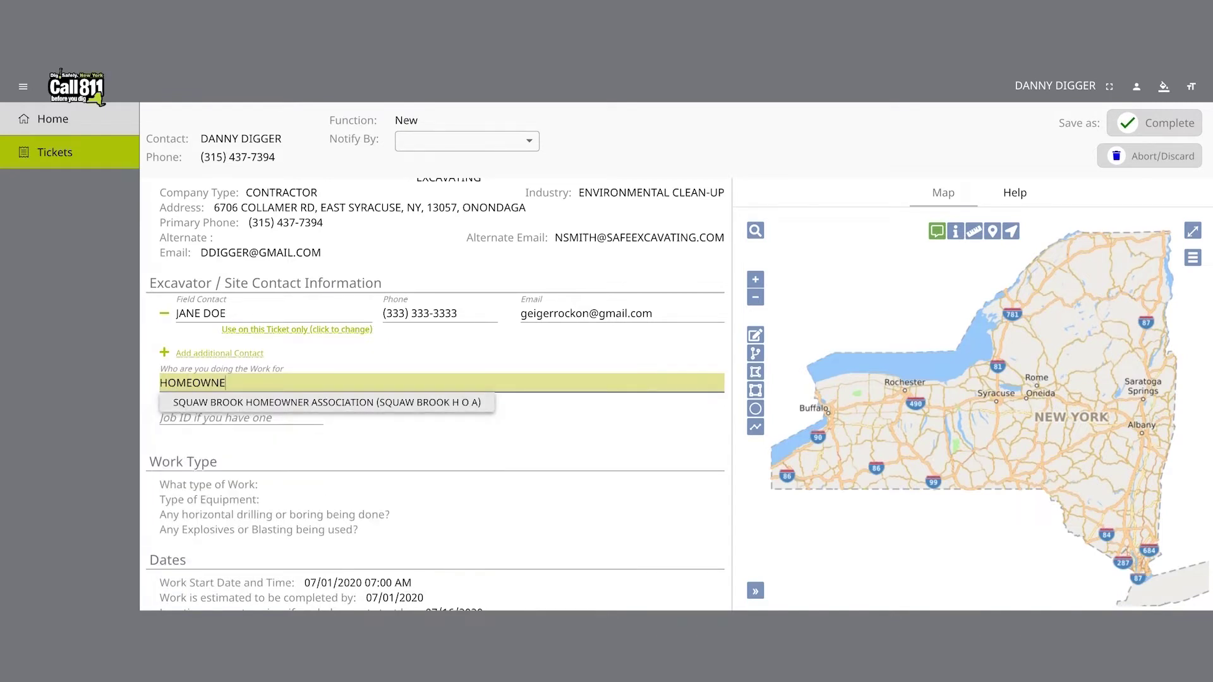
pyautogui.write("DOE'")
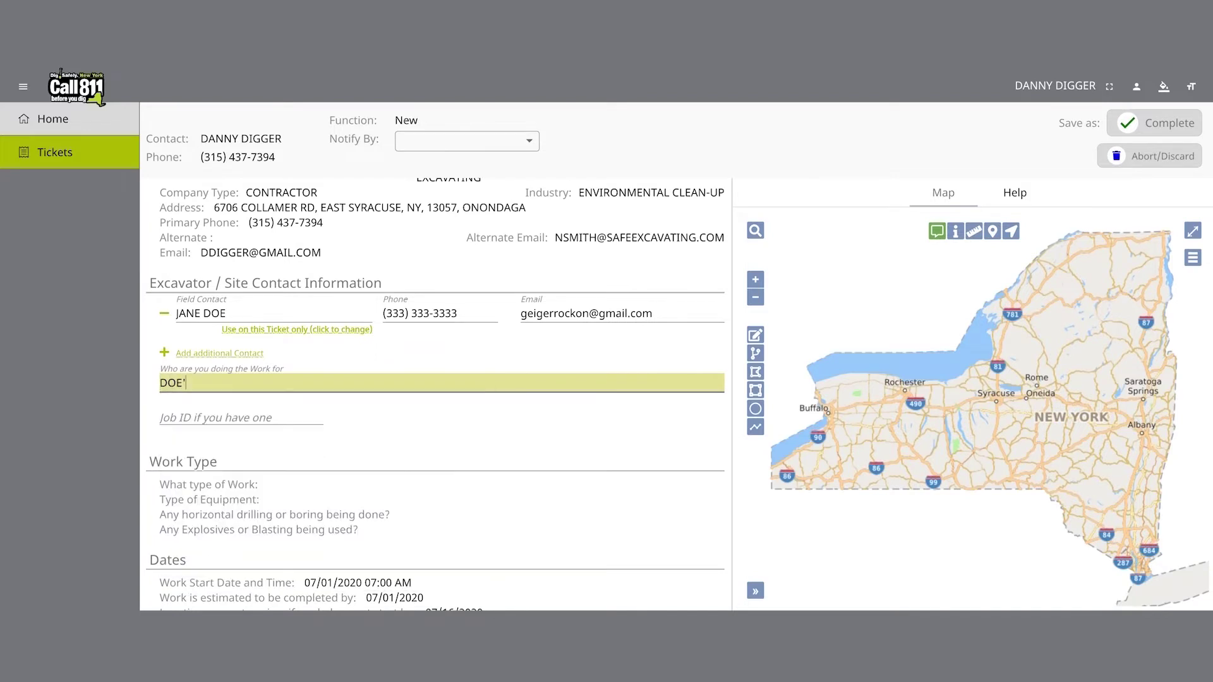
pyautogui.write('S SUPERMARKET')
pyautogui.press('BackSpace')
pyautogui.press('BackSpace')
pyautogui.press('BackSpace')
pyautogui.press('BackSpace')
pyautogui.press('BackSpace')
pyautogui.press('BackSpace')
pyautogui.press('BackSpace')
pyautogui.press('BackSpace')
pyautogui.press('BackSpace')
pyautogui.press('BackSpace')
pyautogui.press('BackSpace')
pyautogui.press('BackSpace')
pyautogui.press('BackSpace')
pyautogui.press('BackSpace')
pyautogui.press('BackSpace')
pyautogui.press('BackSpace')
pyautogui.press('BackSpace')
pyautogui.write('NATIONA')
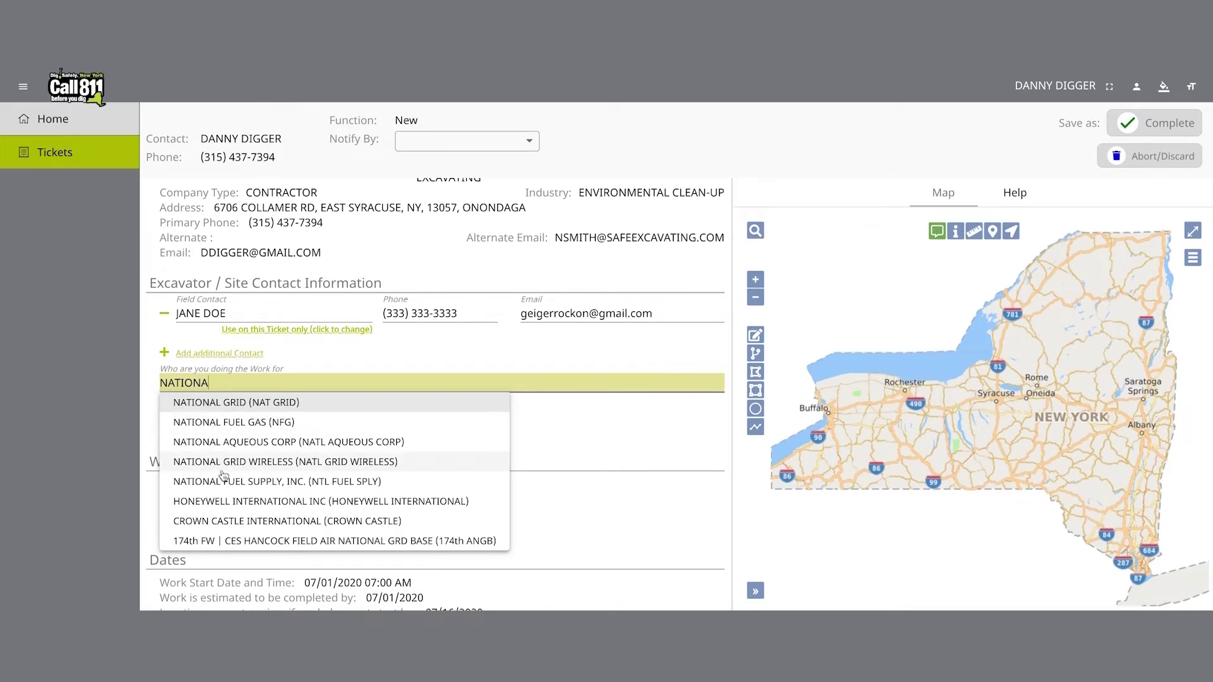
pyautogui.click(217, 403)
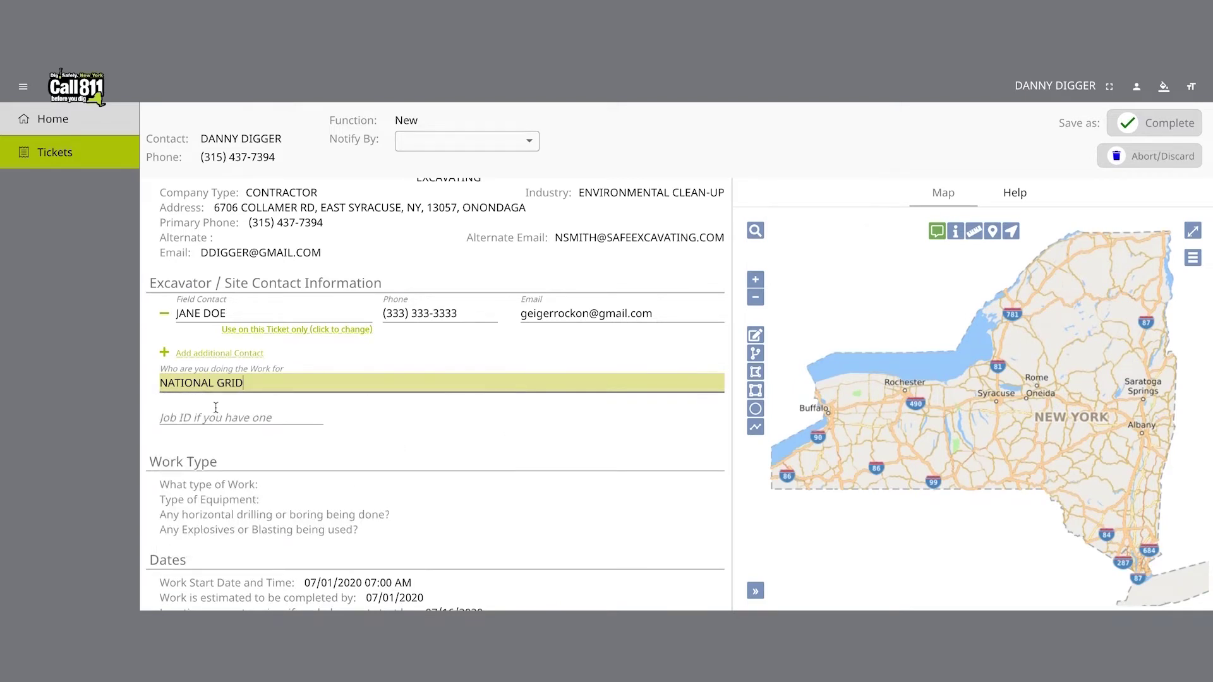
# - Enter 123ABC as the Job ID
pyautogui.click(217, 415)
pyautogui.write('12')
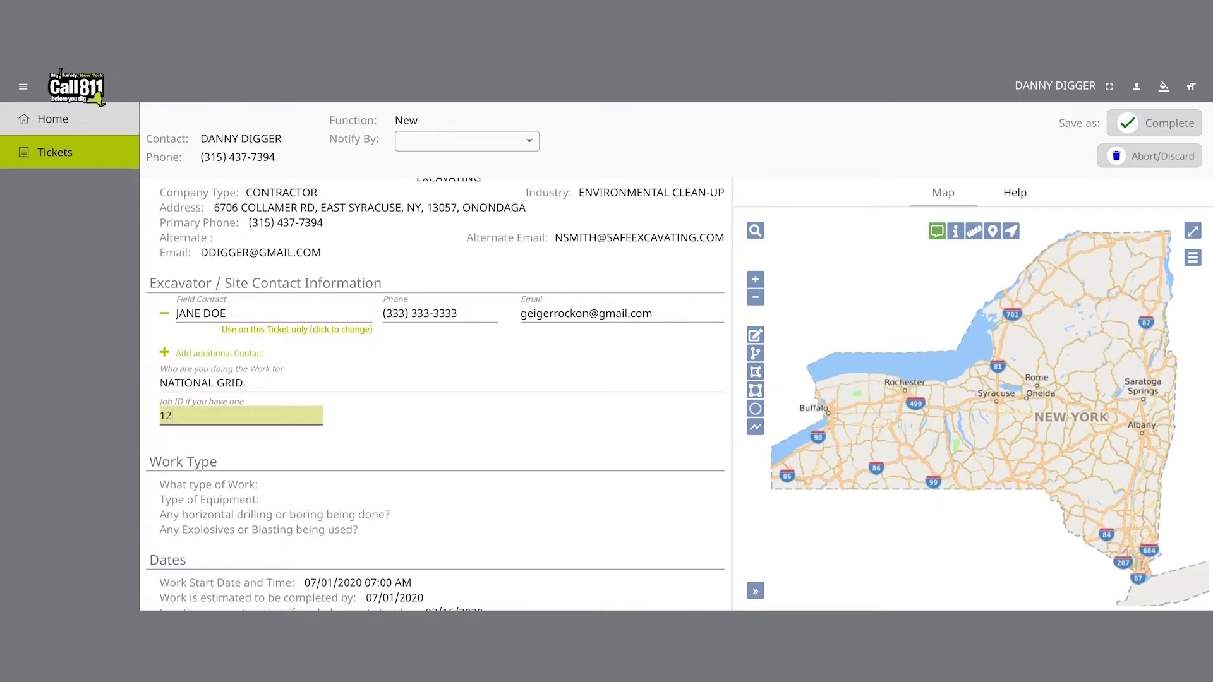
pyautogui.write('3ABC')
pyautogui.click(193, 432)
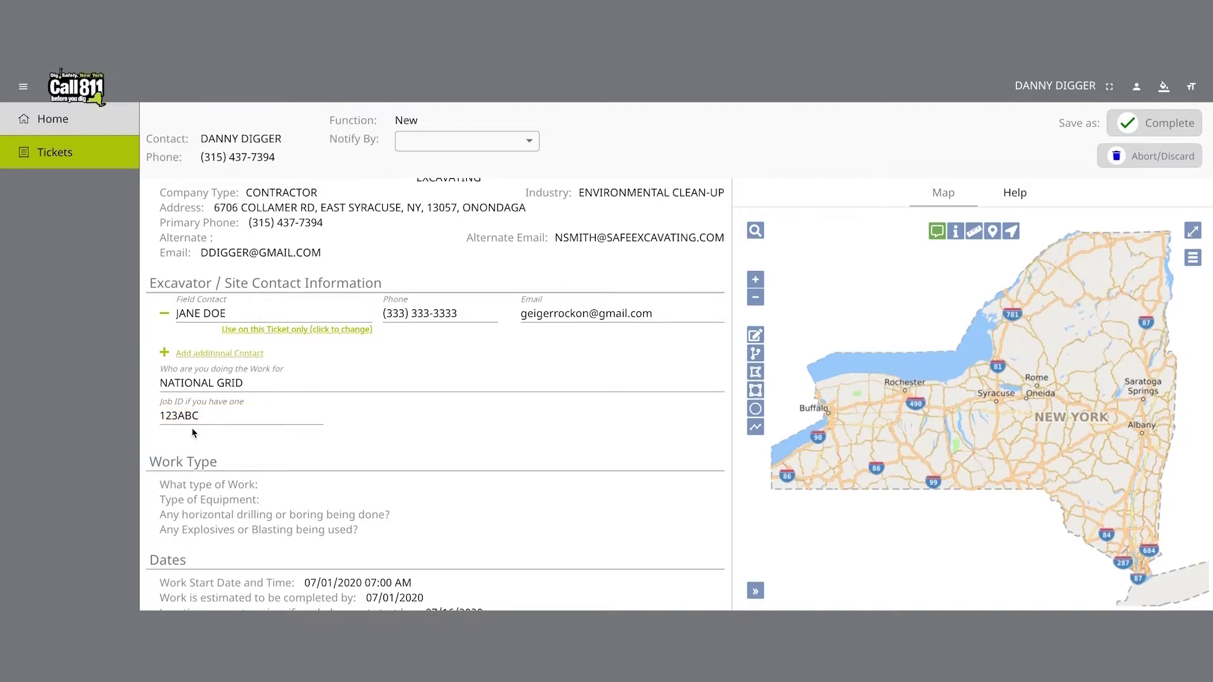
pyautogui.scroll(-1, 192, 433)
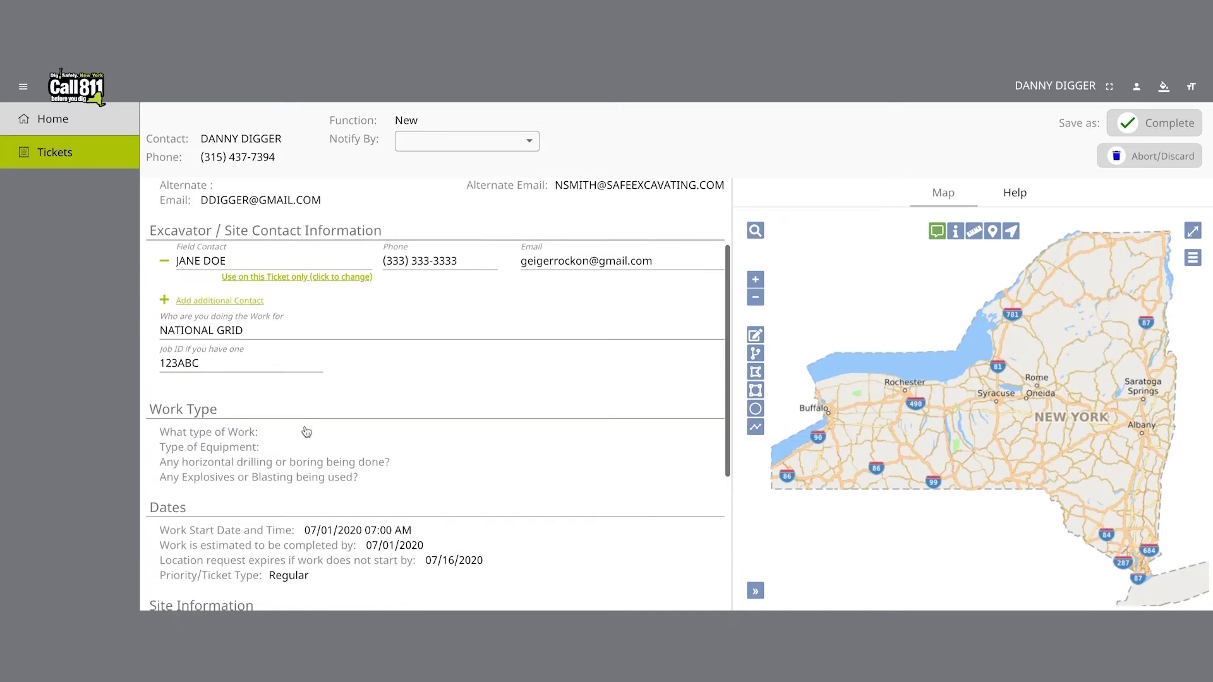
pyautogui.click(305, 432)
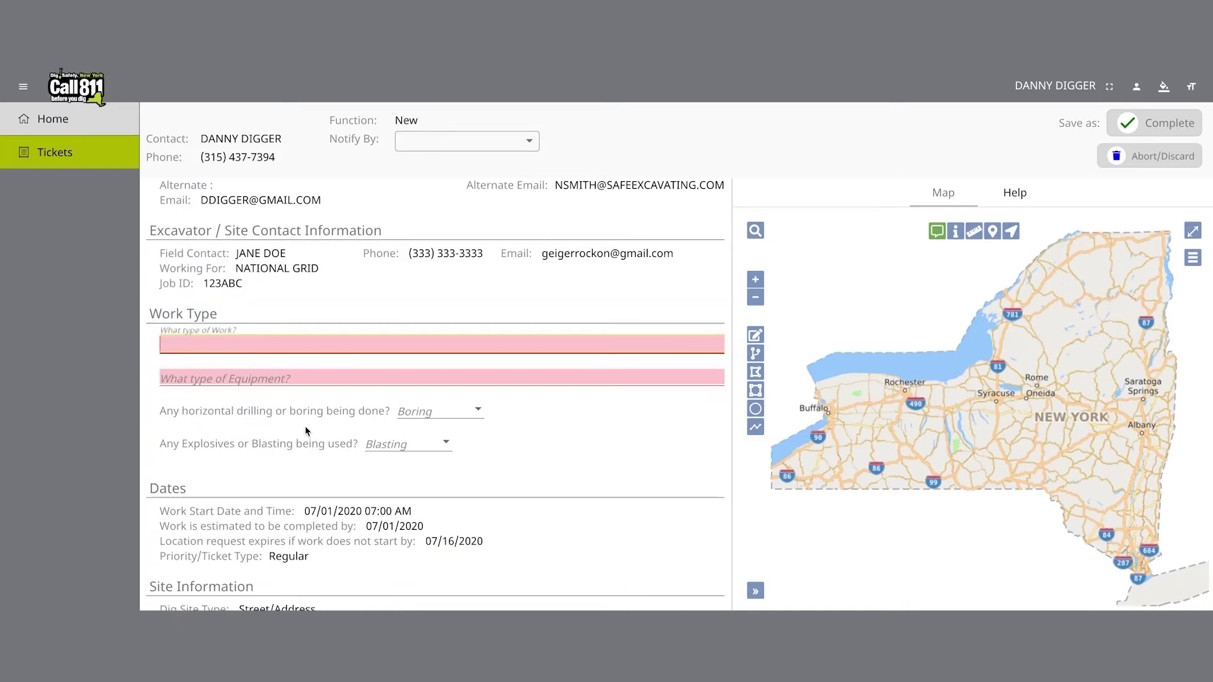
# - Set the work type to ADDITION and NEW DECK
pyautogui.click(239, 341)
pyautogui.click(218, 374)
pyautogui.write('NEW DECK')
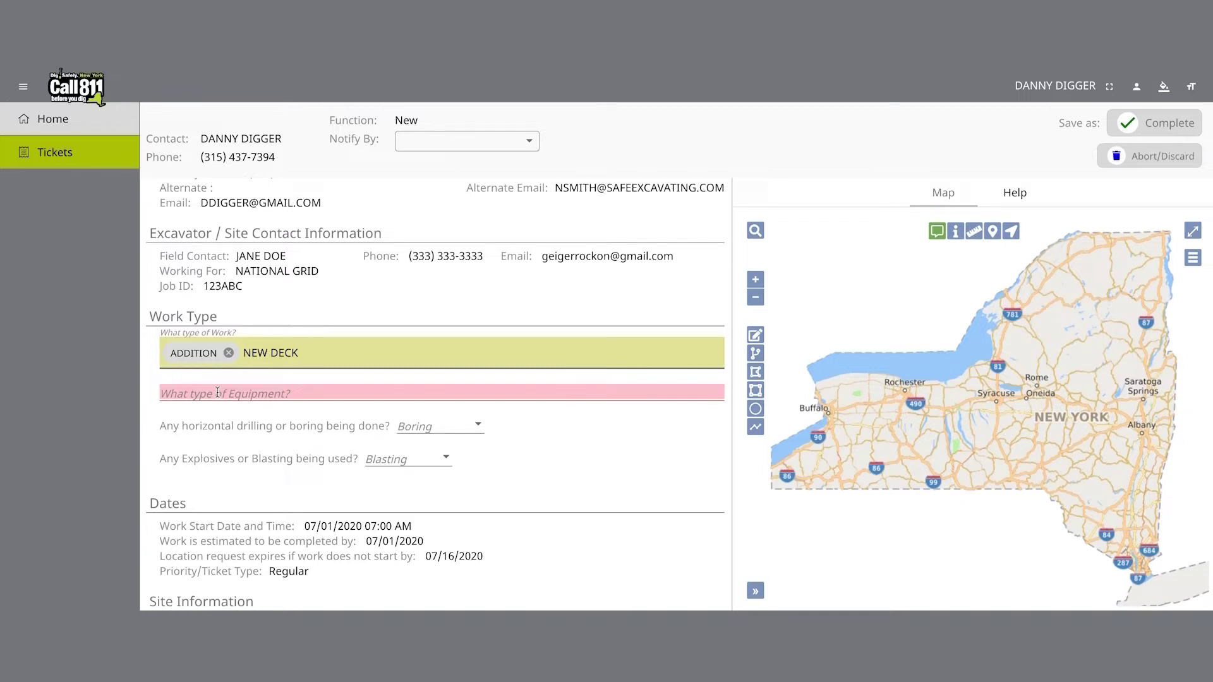
pyautogui.click(217, 393)
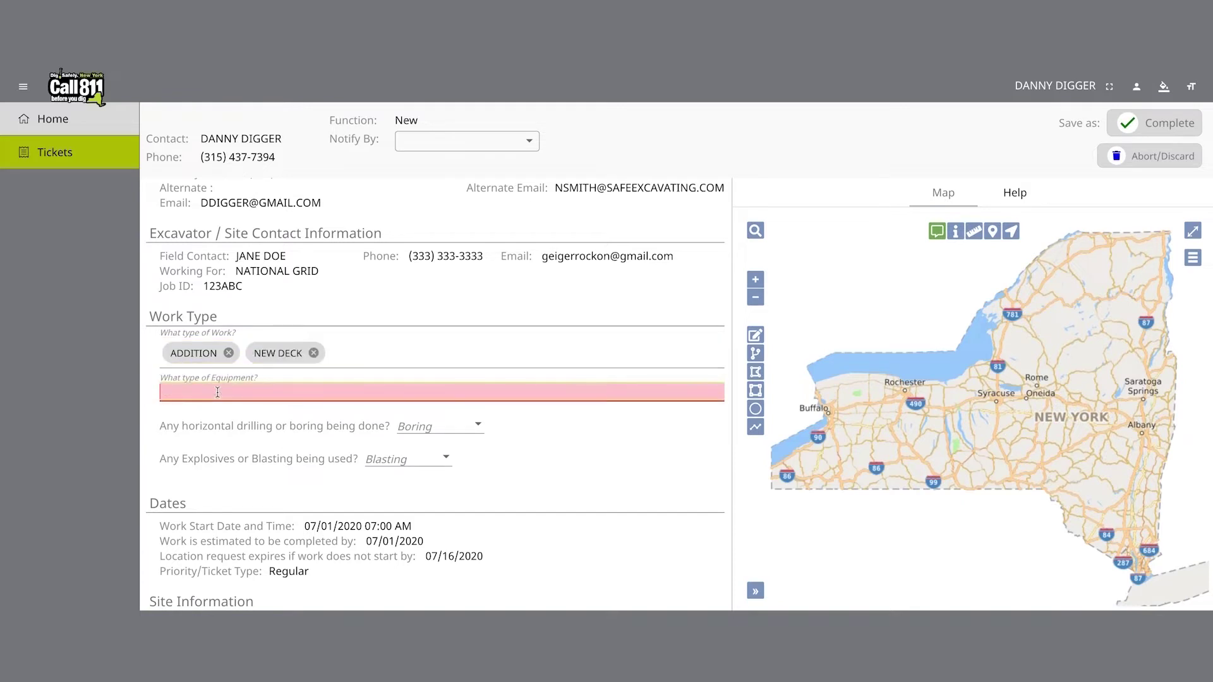
# - Add BACKHOE, SHOVEL and MINI EXCAVATOR as the equipment used
pyautogui.write('B')
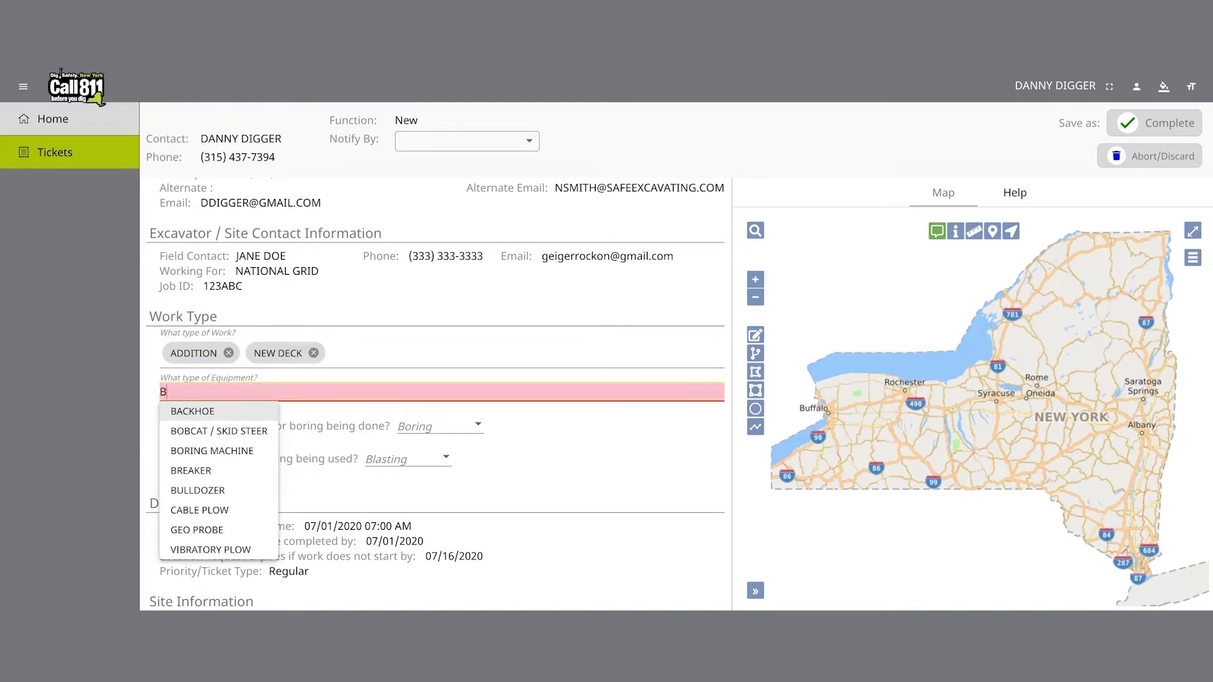
pyautogui.press('Return')
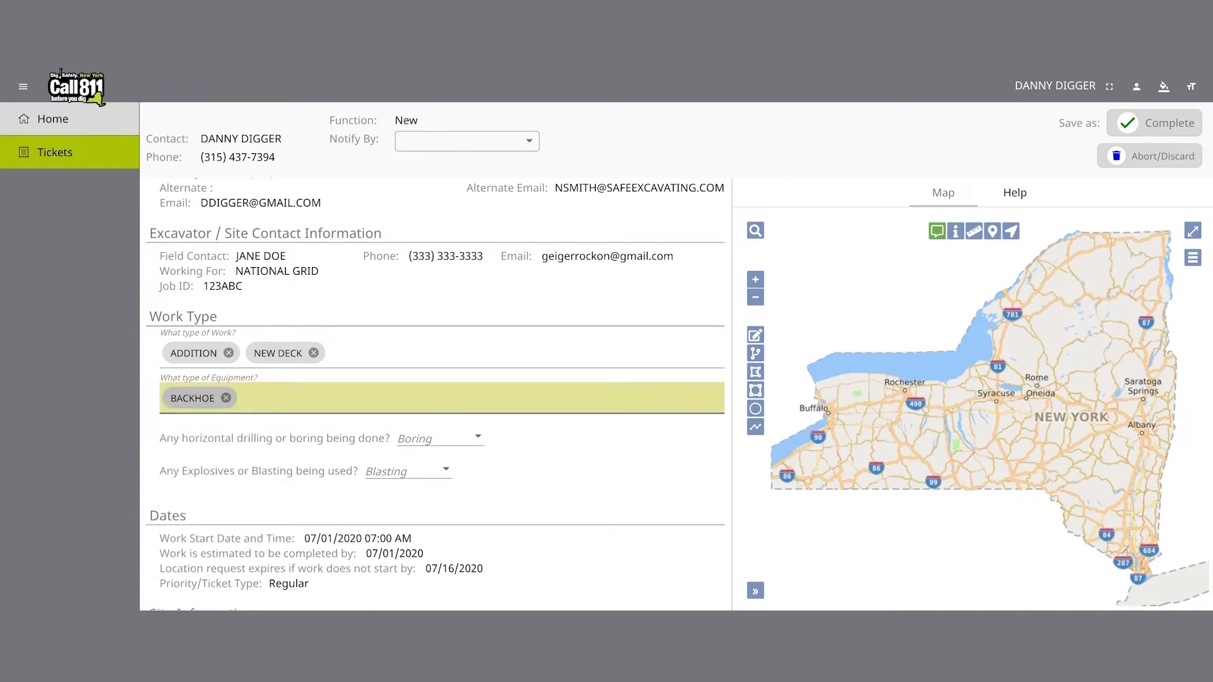
pyautogui.write('S')
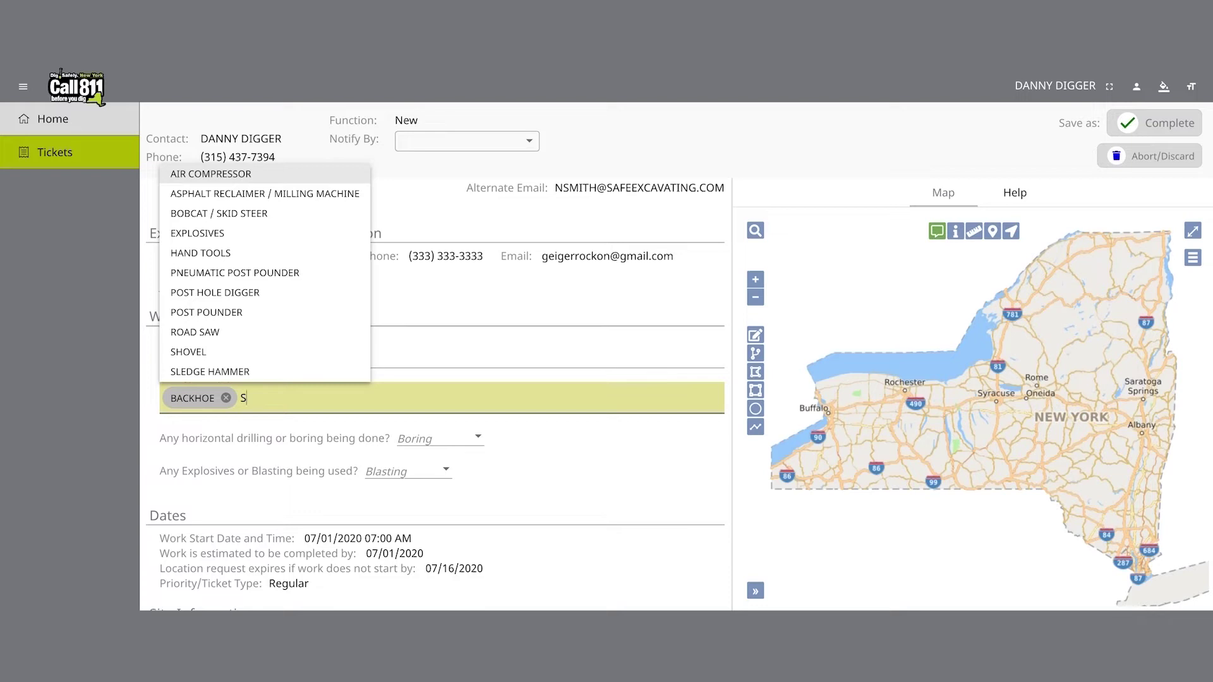
pyautogui.write('H')
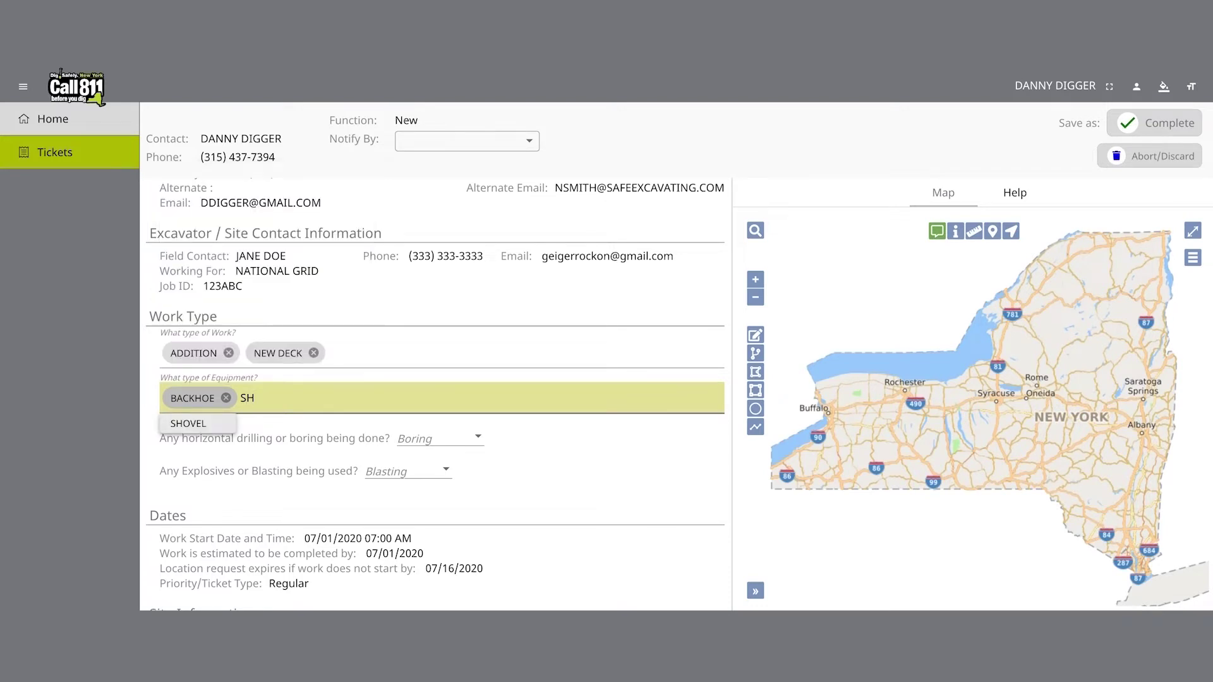
pyautogui.press('Return')
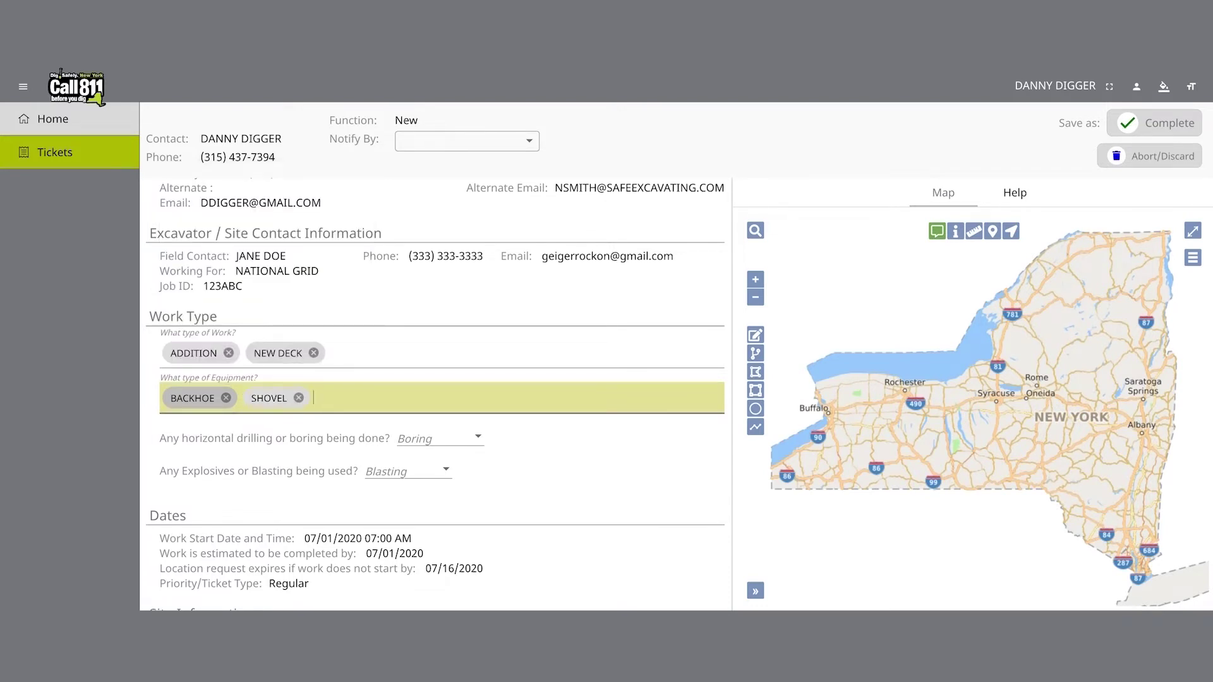
pyautogui.write('MI')
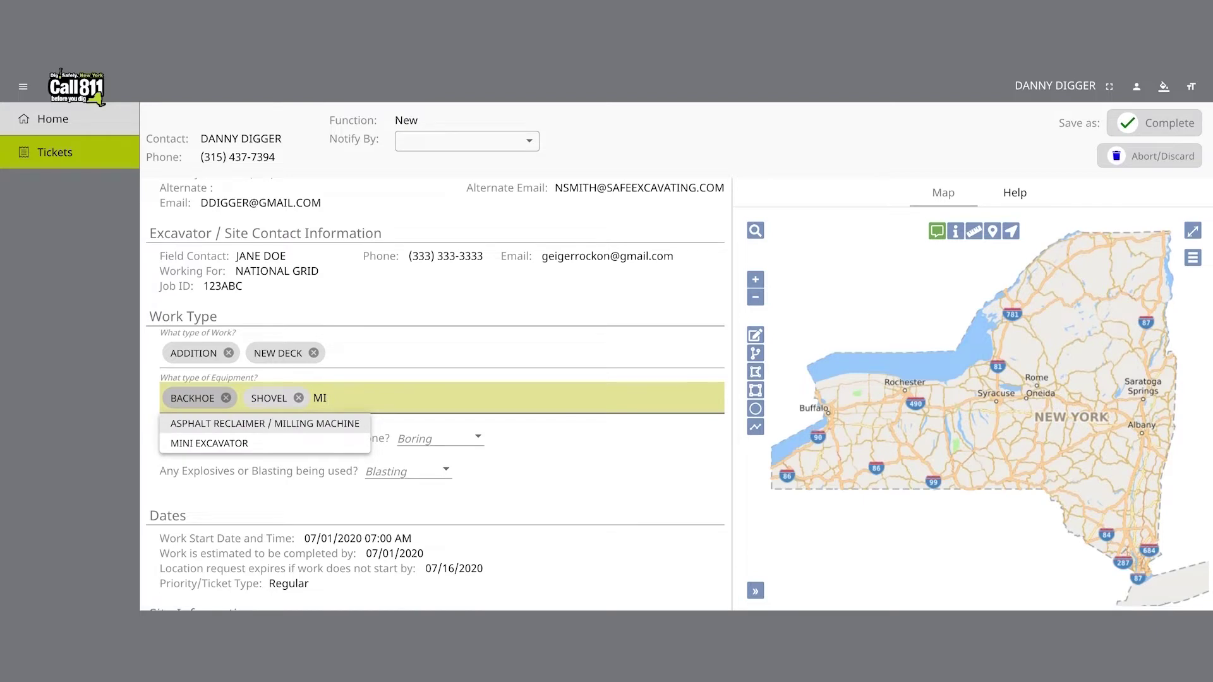
pyautogui.press('Down')
pyautogui.press('Return')
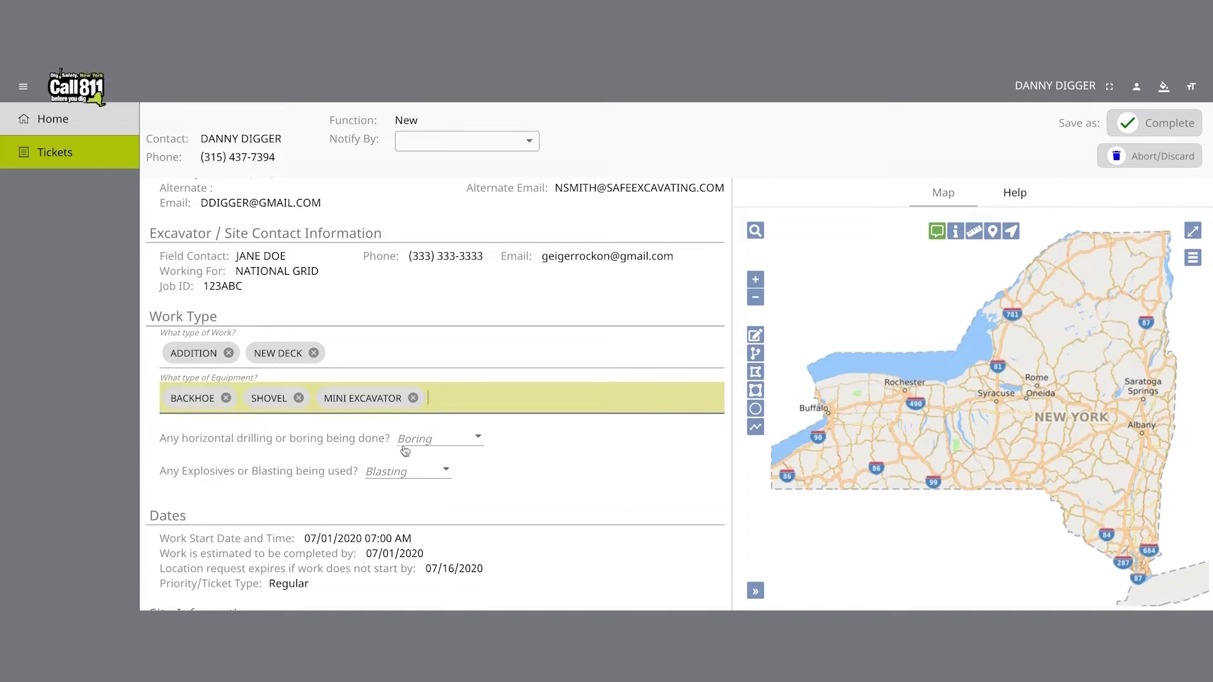
pyautogui.click(414, 441)
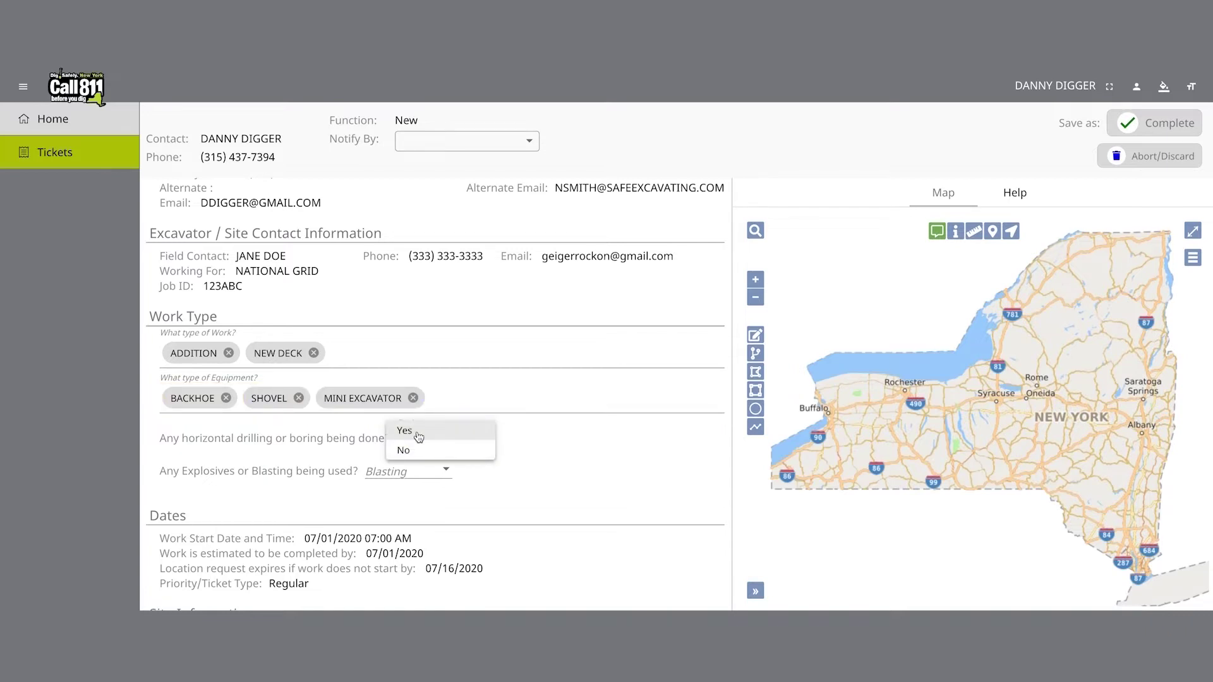
# - Answer No to horizontal drilling/boring and Yes to explosives/blasting, confirming the blasting prompt
pyautogui.click(418, 436)
pyautogui.click(419, 438)
pyautogui.click(419, 451)
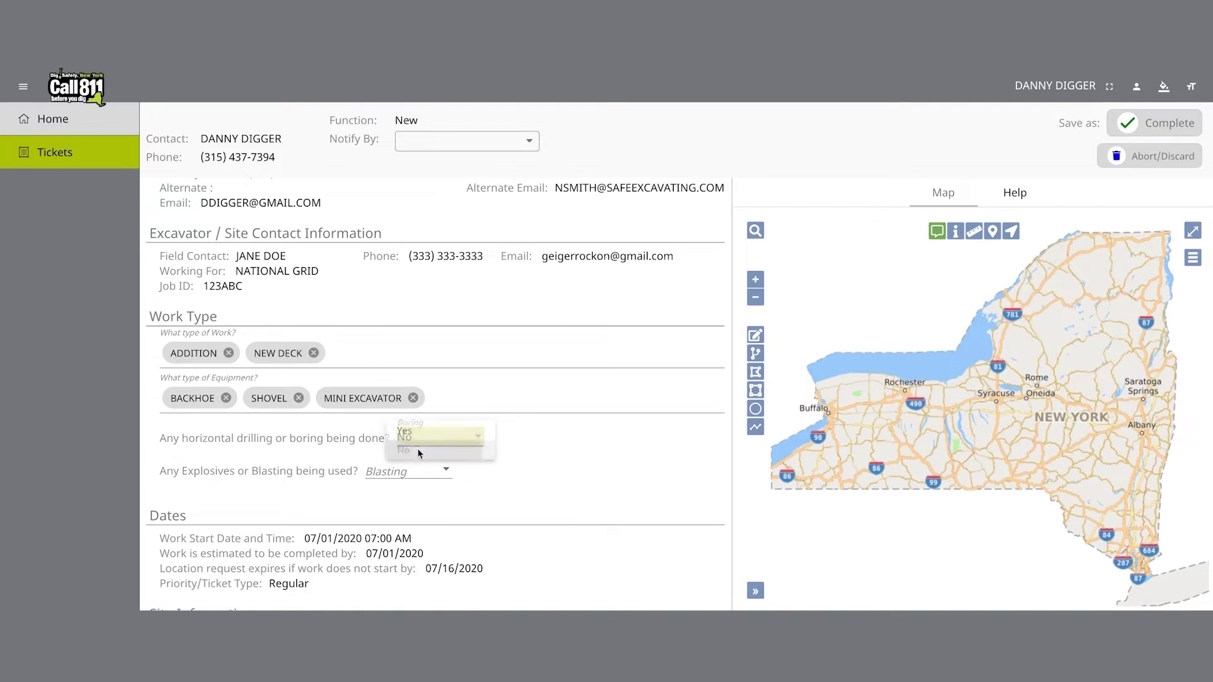
pyautogui.click(437, 476)
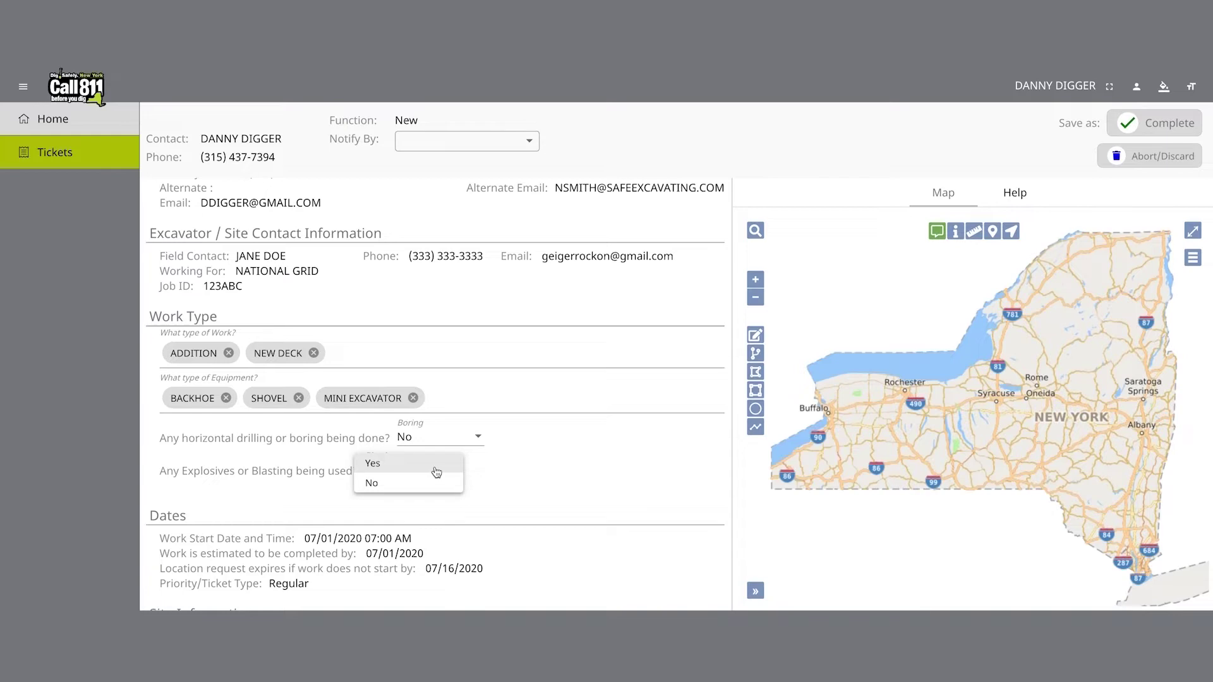
pyautogui.click(436, 471)
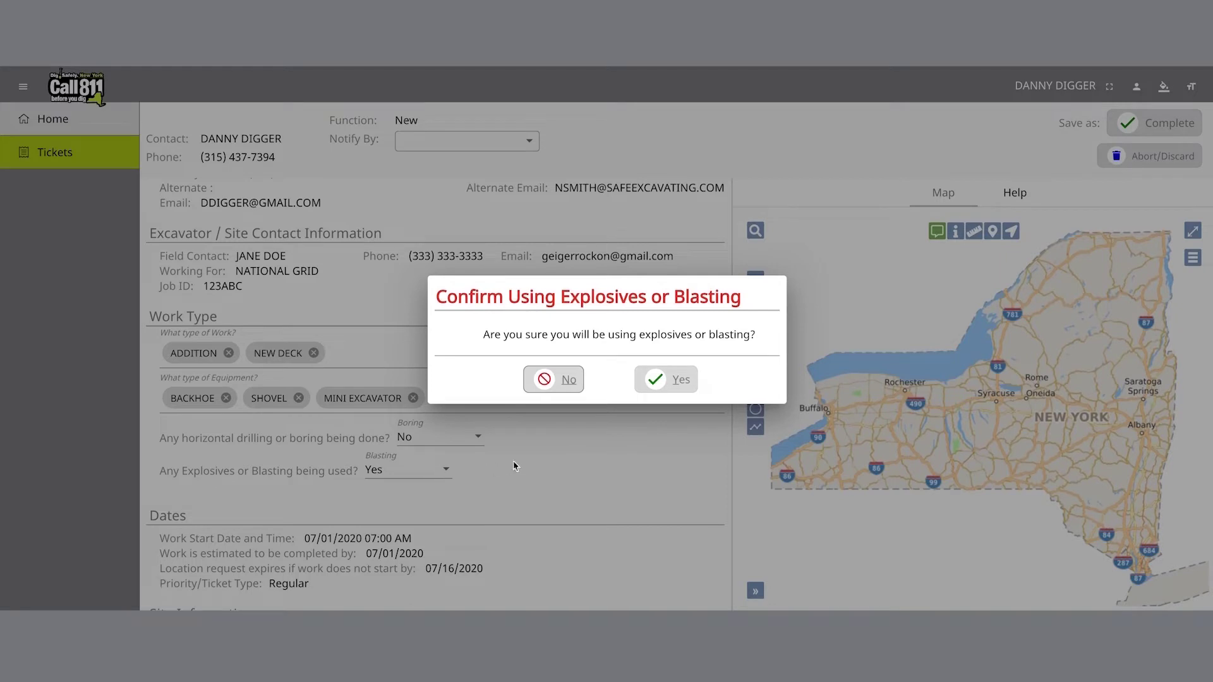
pyautogui.click(675, 382)
pyautogui.scroll(-1, 639, 434)
pyautogui.press('Tab')
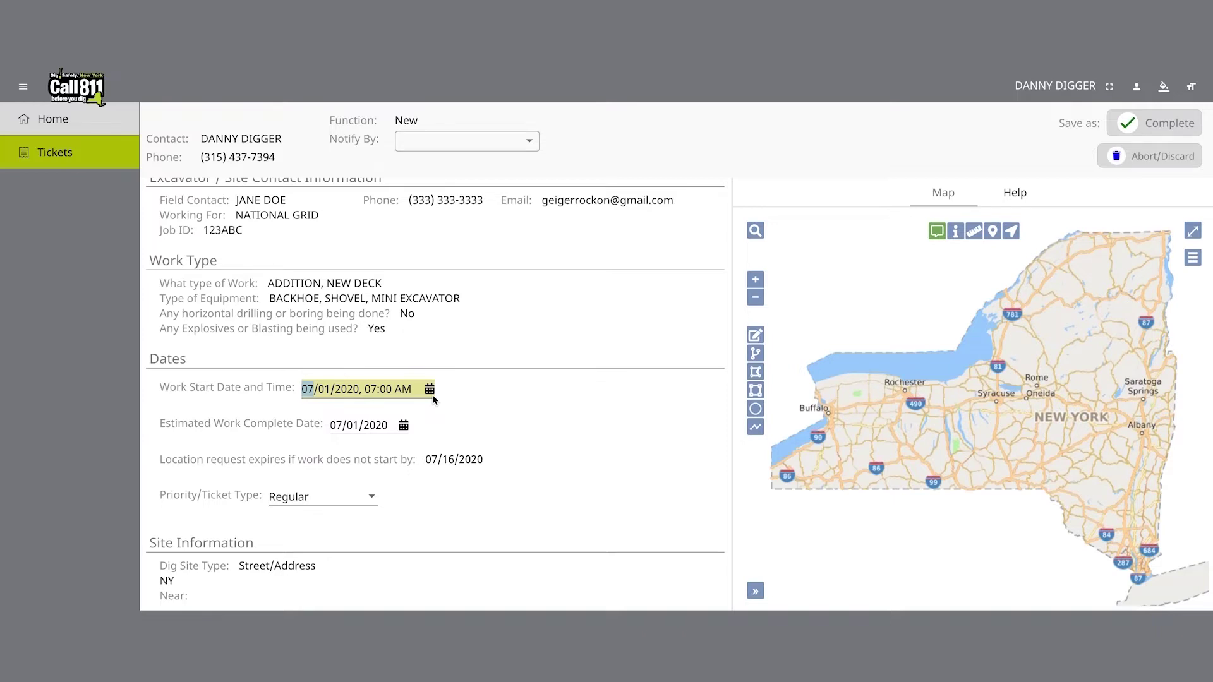
# - Set the Work Start Date to Thursday, July 2, 2020 at 08:00 AM
pyautogui.click(431, 392)
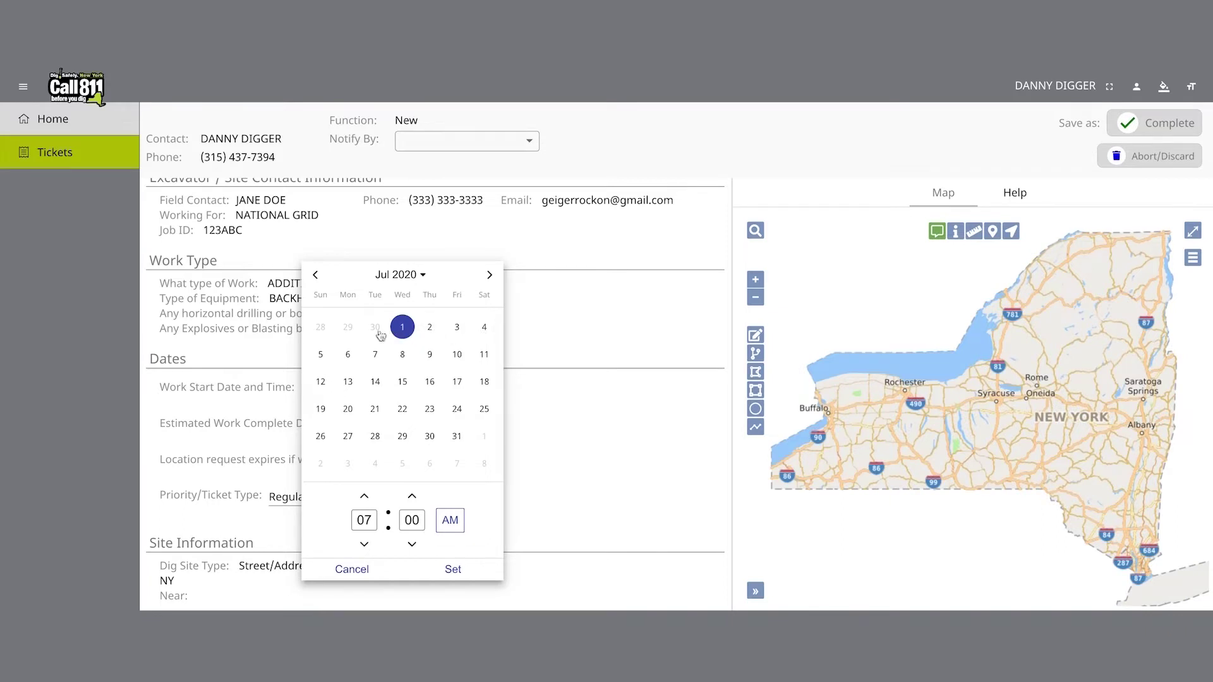
pyautogui.click(430, 328)
pyautogui.click(365, 498)
pyautogui.click(367, 498)
pyautogui.click(370, 545)
pyautogui.click(448, 523)
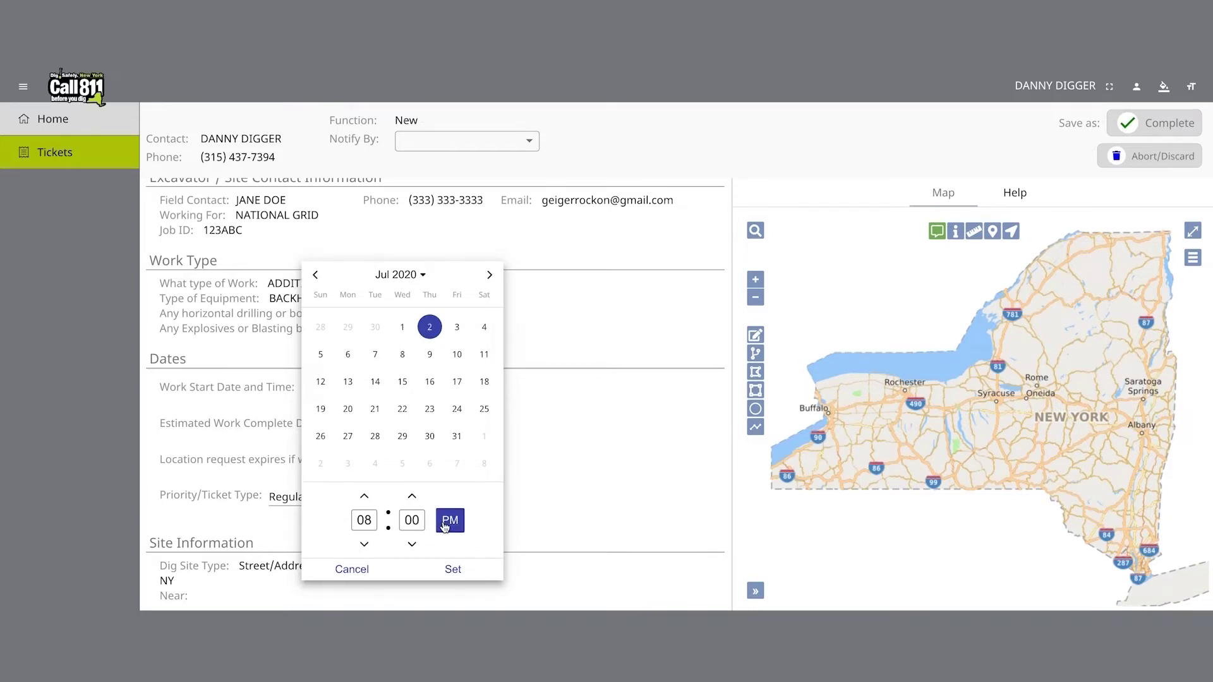
pyautogui.click(445, 527)
pyautogui.click(412, 497)
pyautogui.click(412, 544)
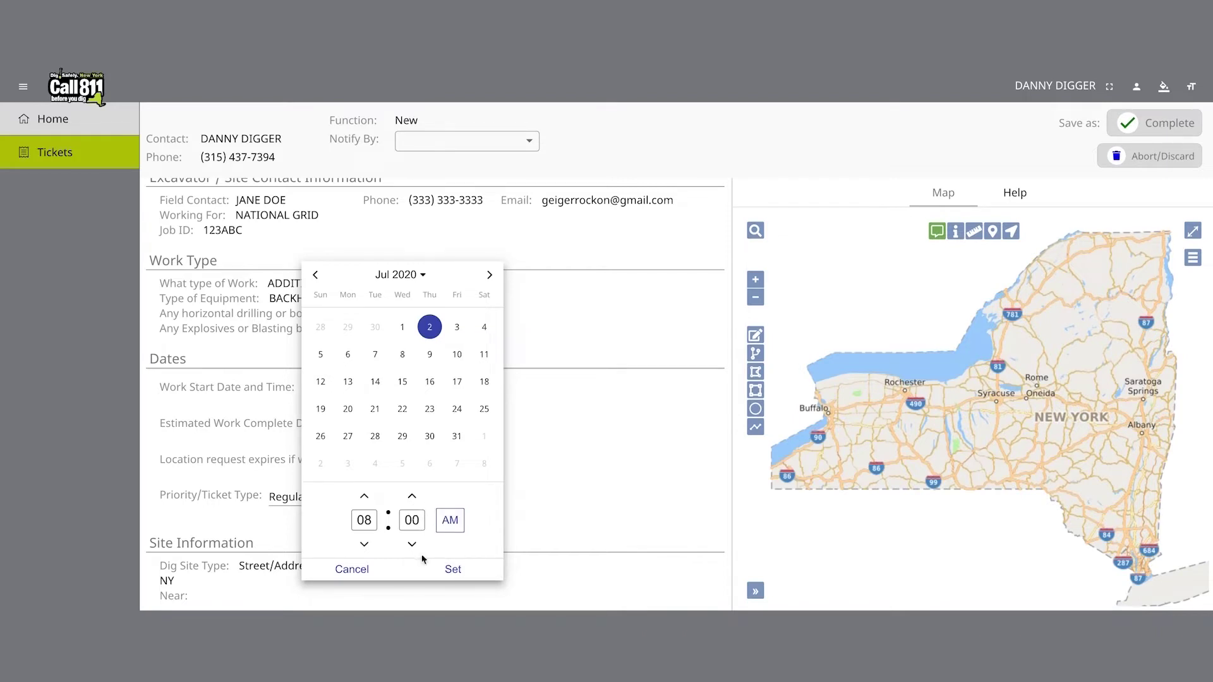
pyautogui.click(453, 569)
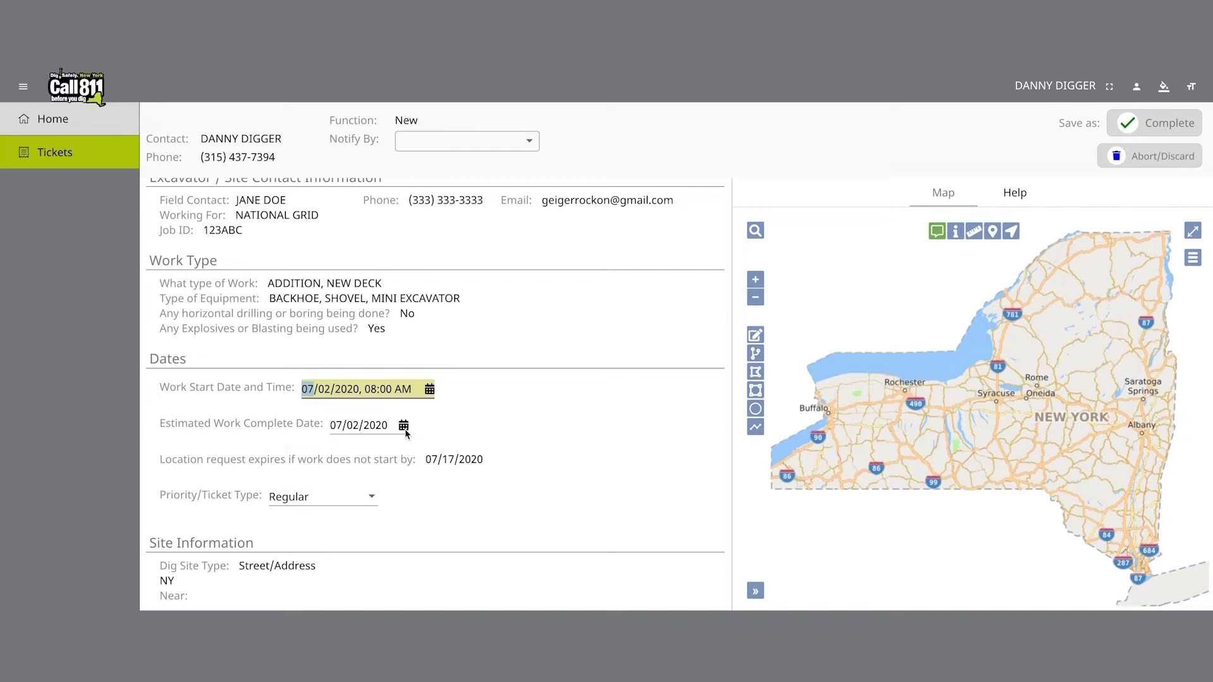
# - Choose July 3 (07/03/2020) as the Estimated Work Complete Date
pyautogui.click(404, 426)
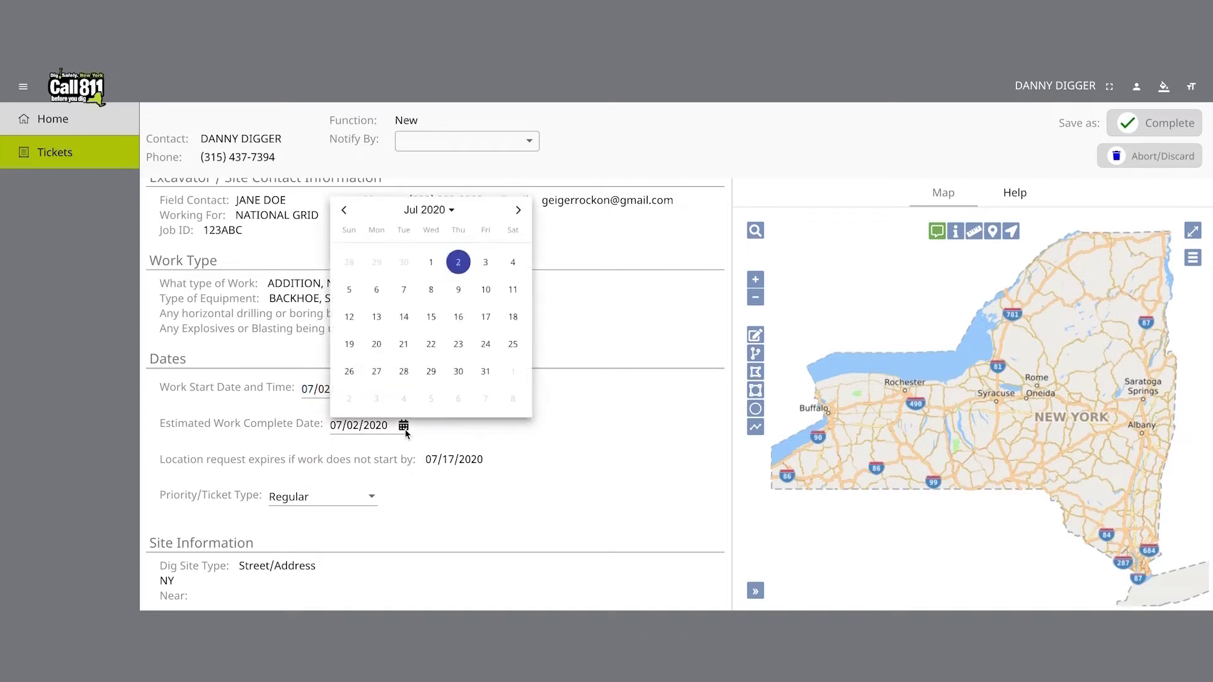
pyautogui.click(486, 272)
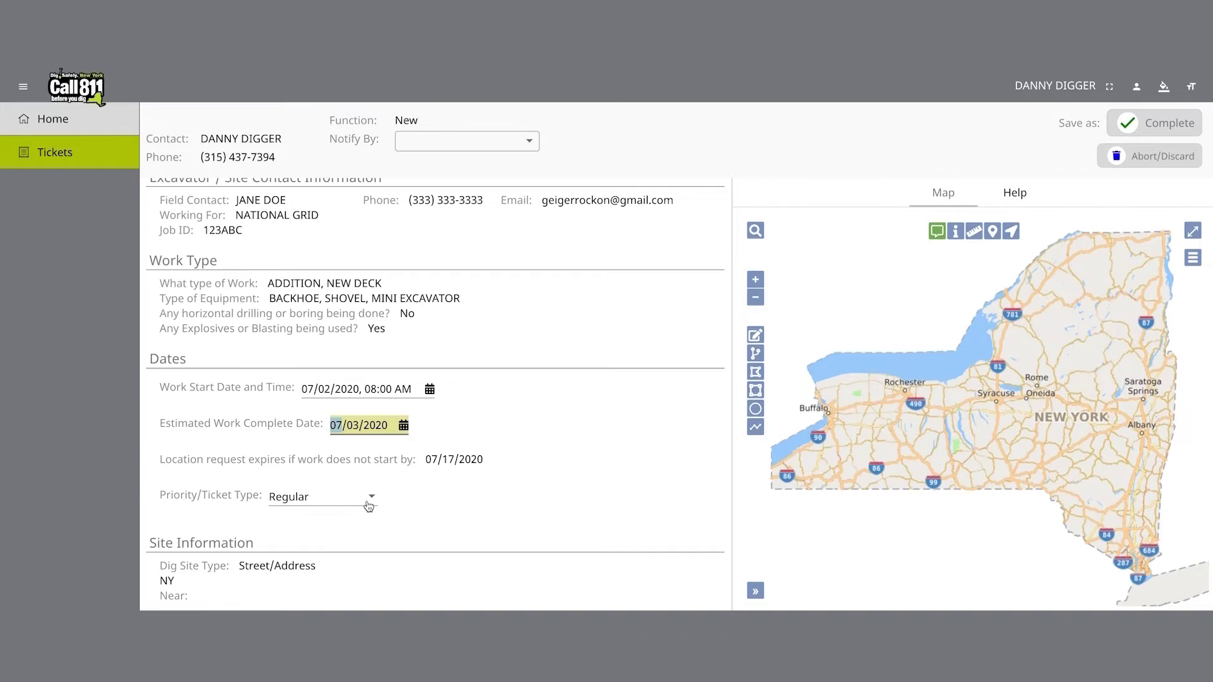
pyautogui.scroll(-3, 367, 504)
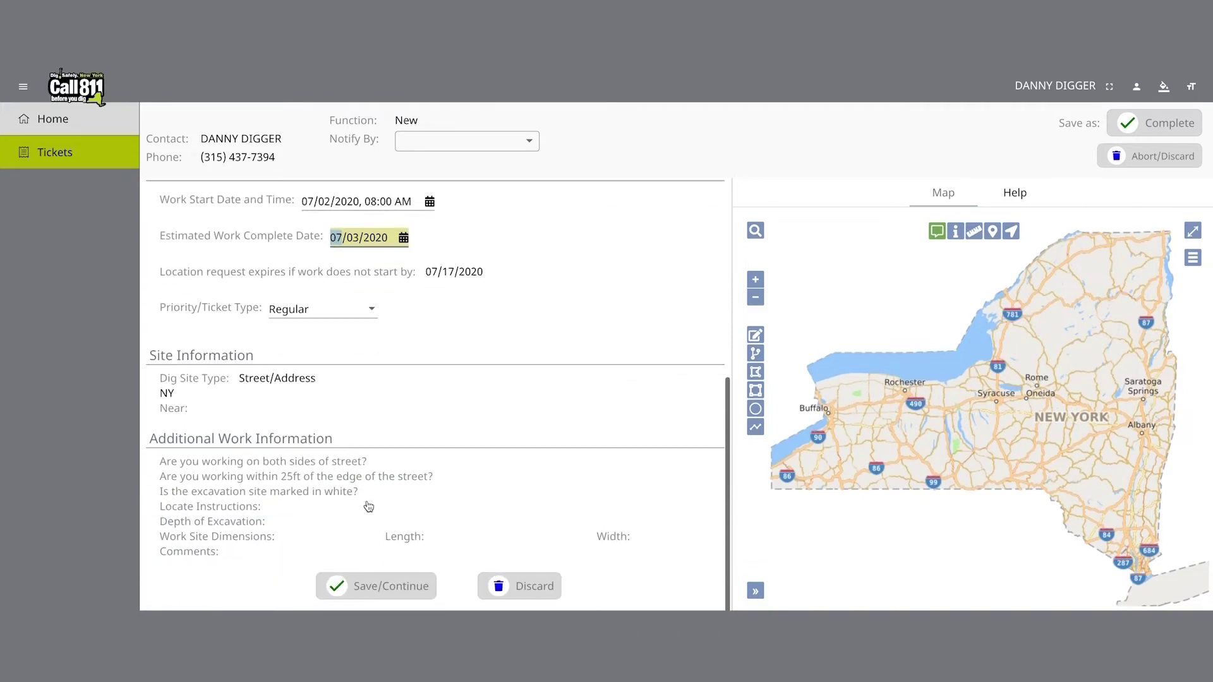
# - Open Site Information for editing and choose Street/Address as the Dig Site Type
pyautogui.click(321, 374)
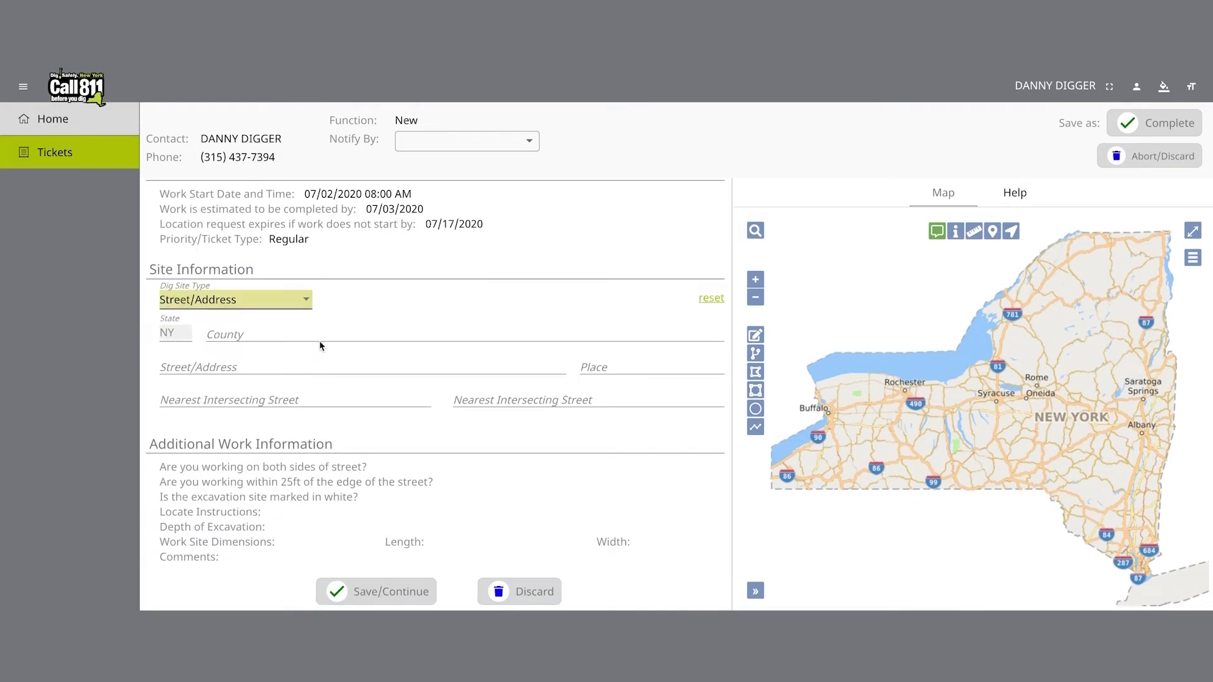
pyautogui.click(295, 300)
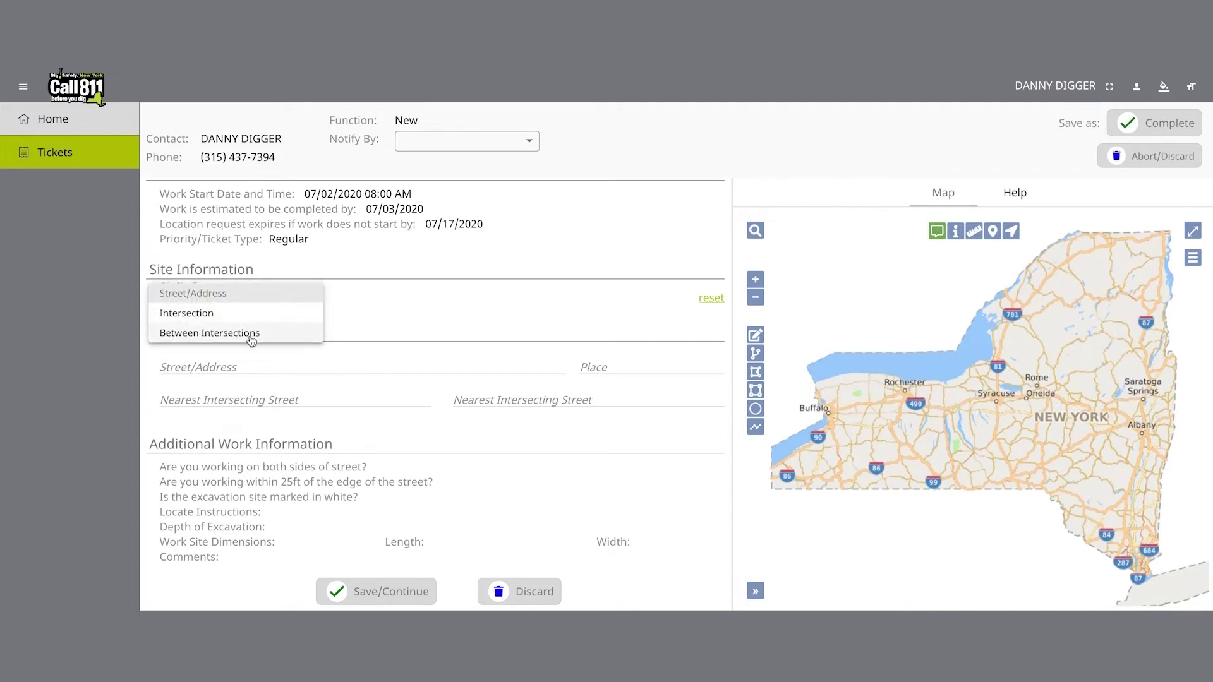
pyautogui.click(238, 301)
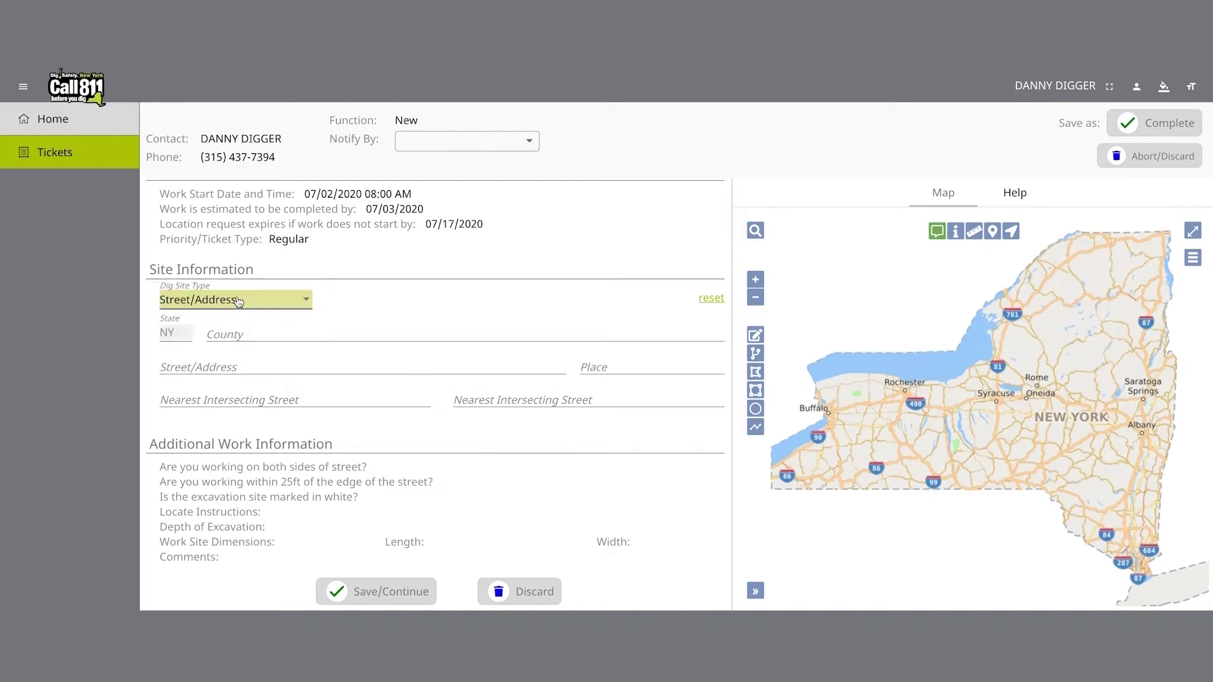
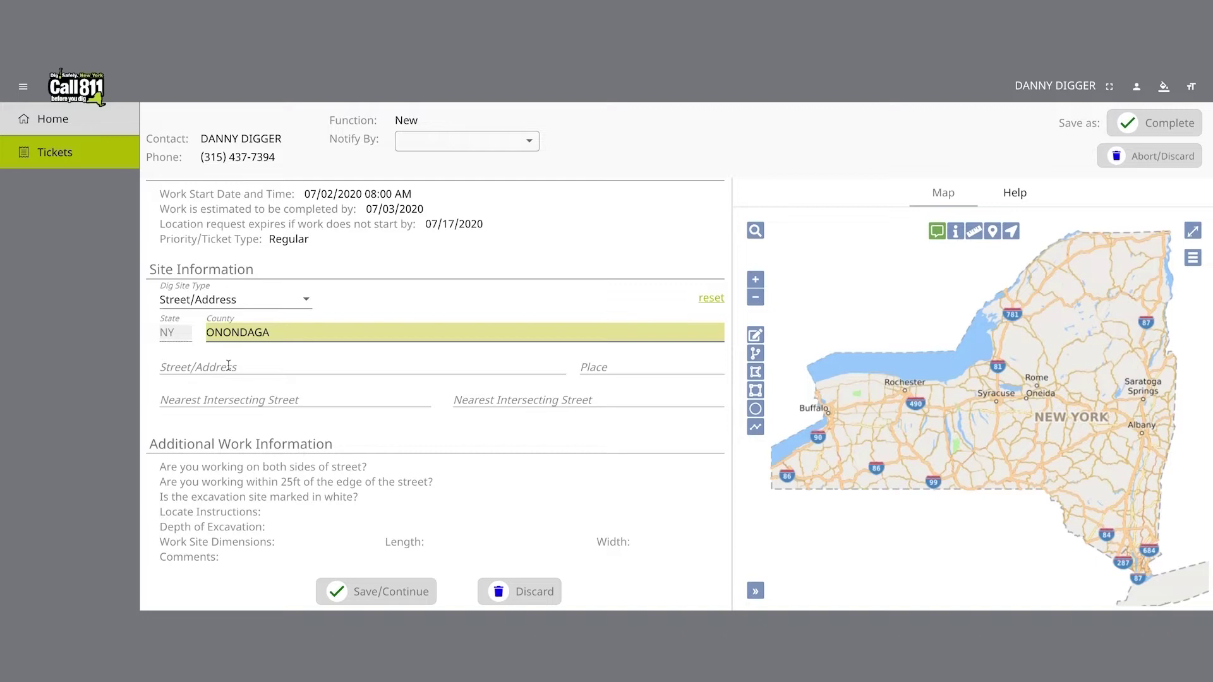
pyautogui.click(228, 366)
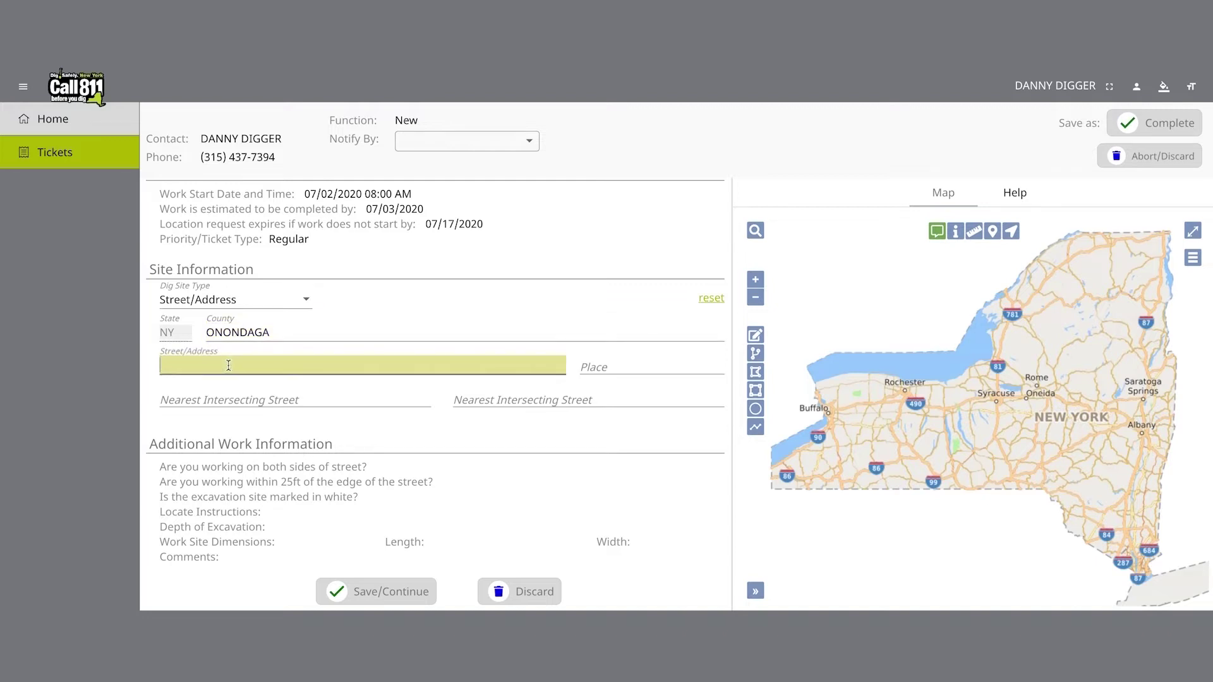
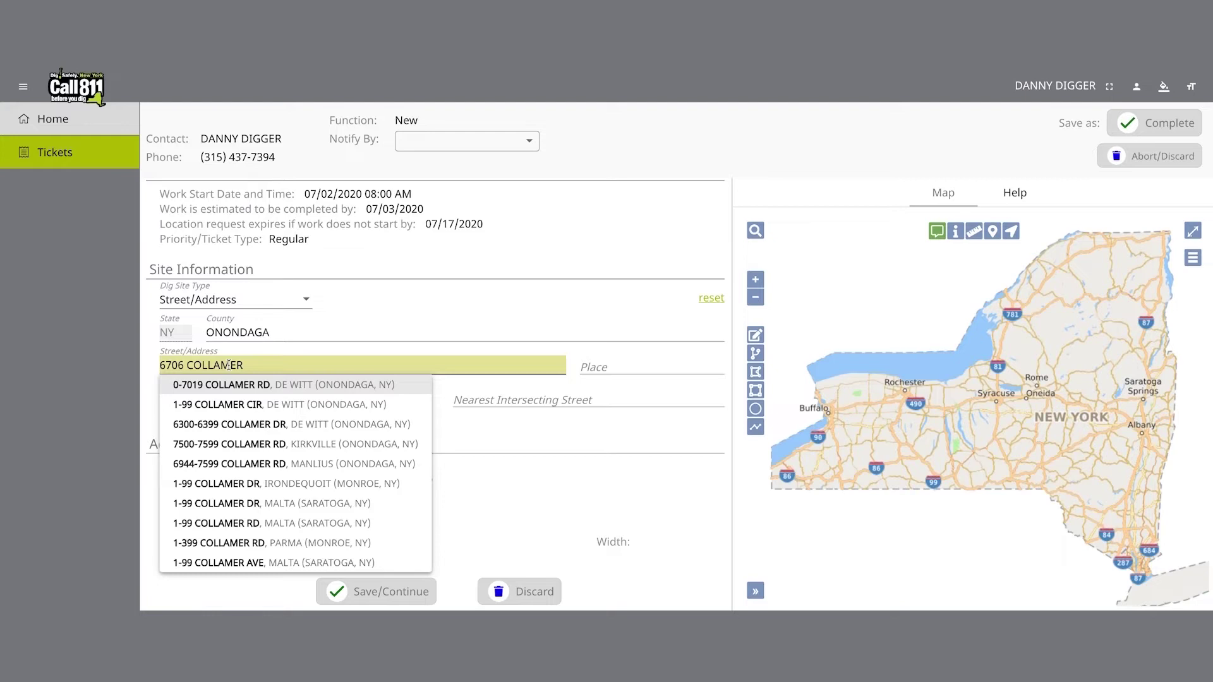
pyautogui.press('Return')
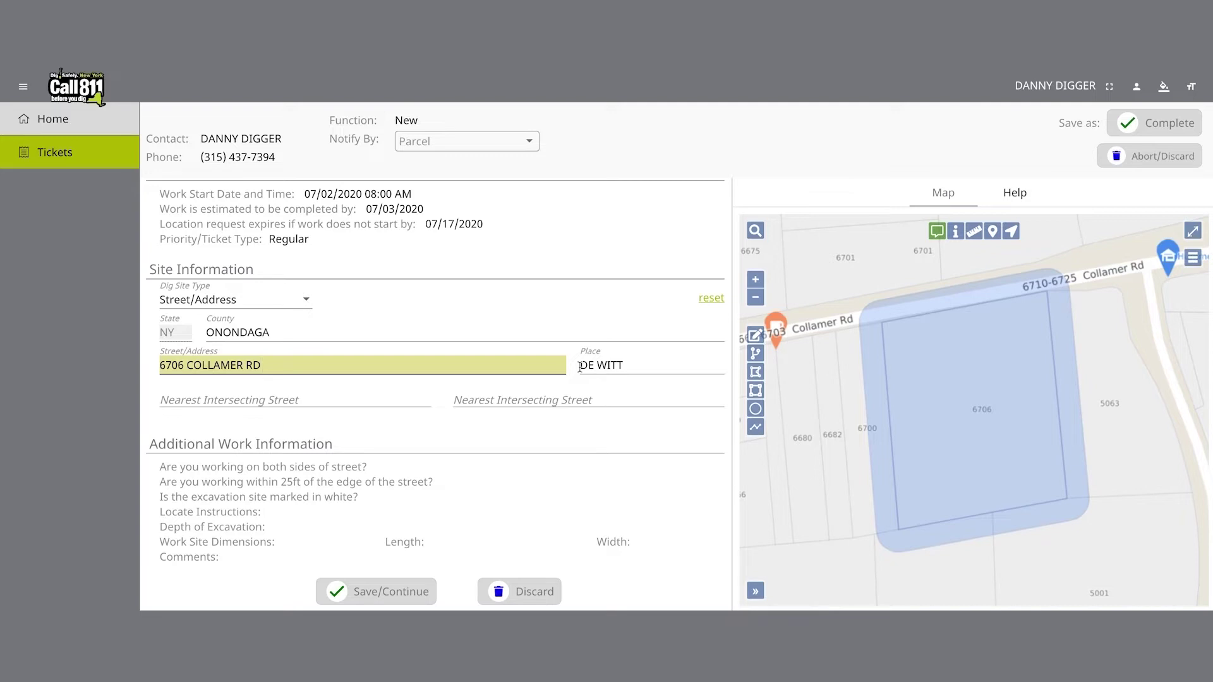
pyautogui.click(401, 402)
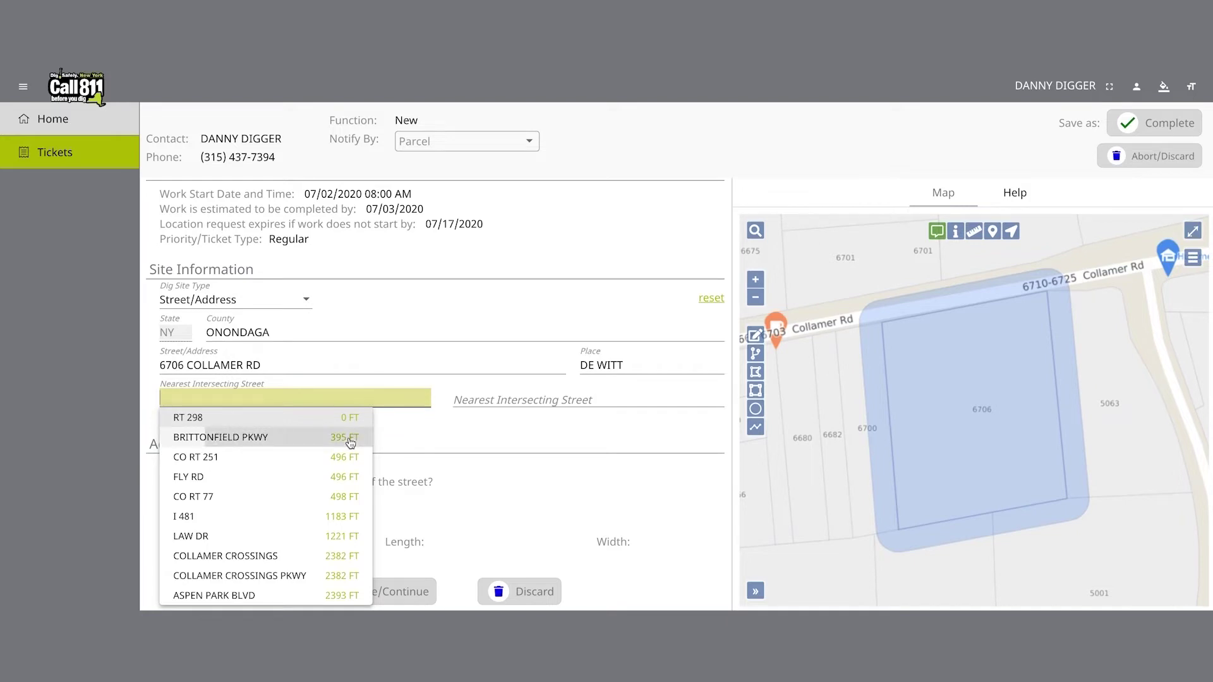
# - Choose BRITTONFIELD PKWY and FLY RD as the two nearest intersecting streets
pyautogui.click(350, 441)
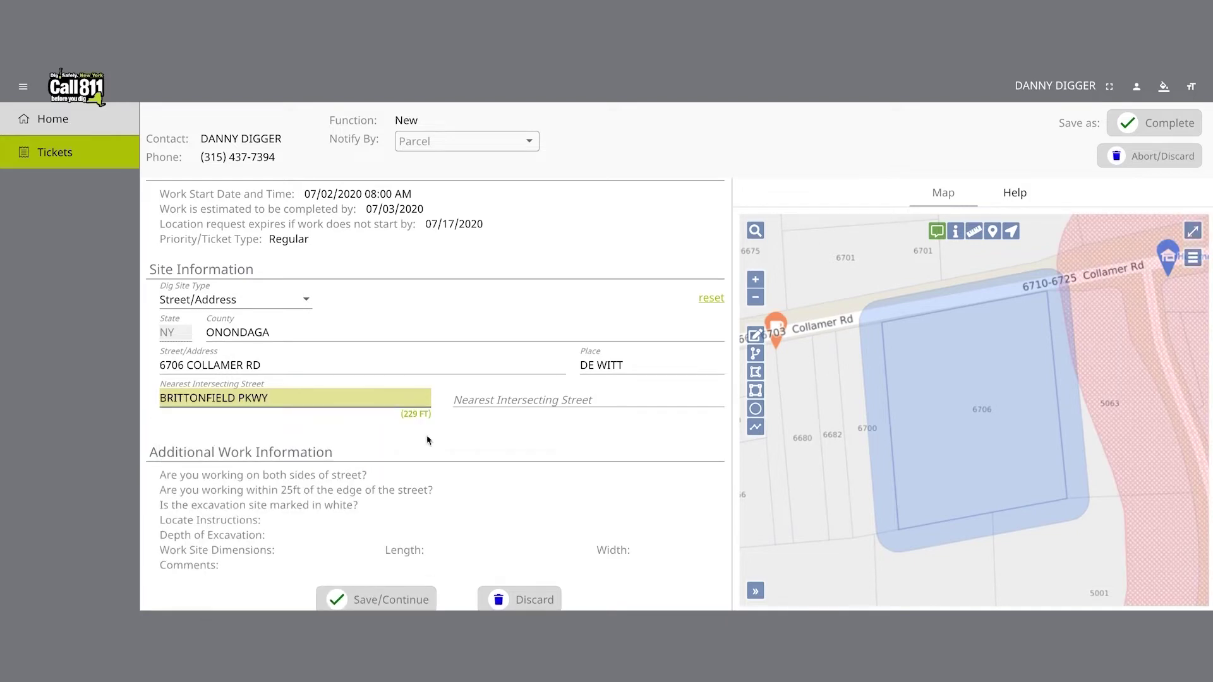
pyautogui.click(467, 400)
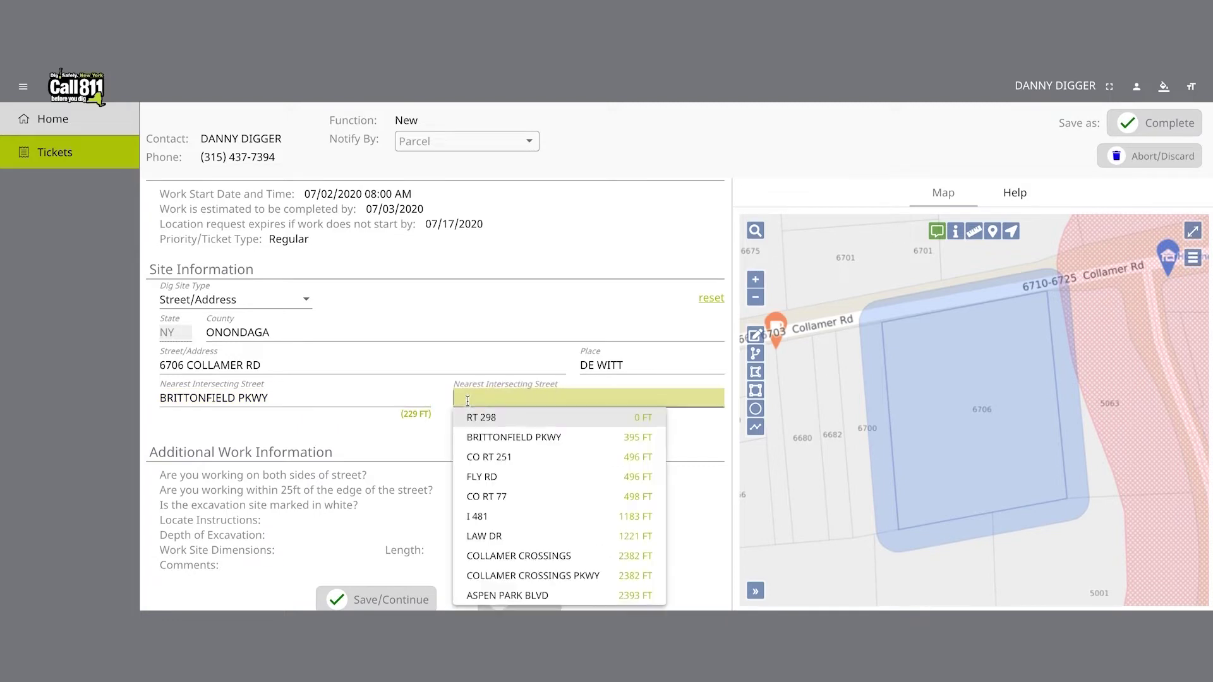
pyautogui.click(525, 478)
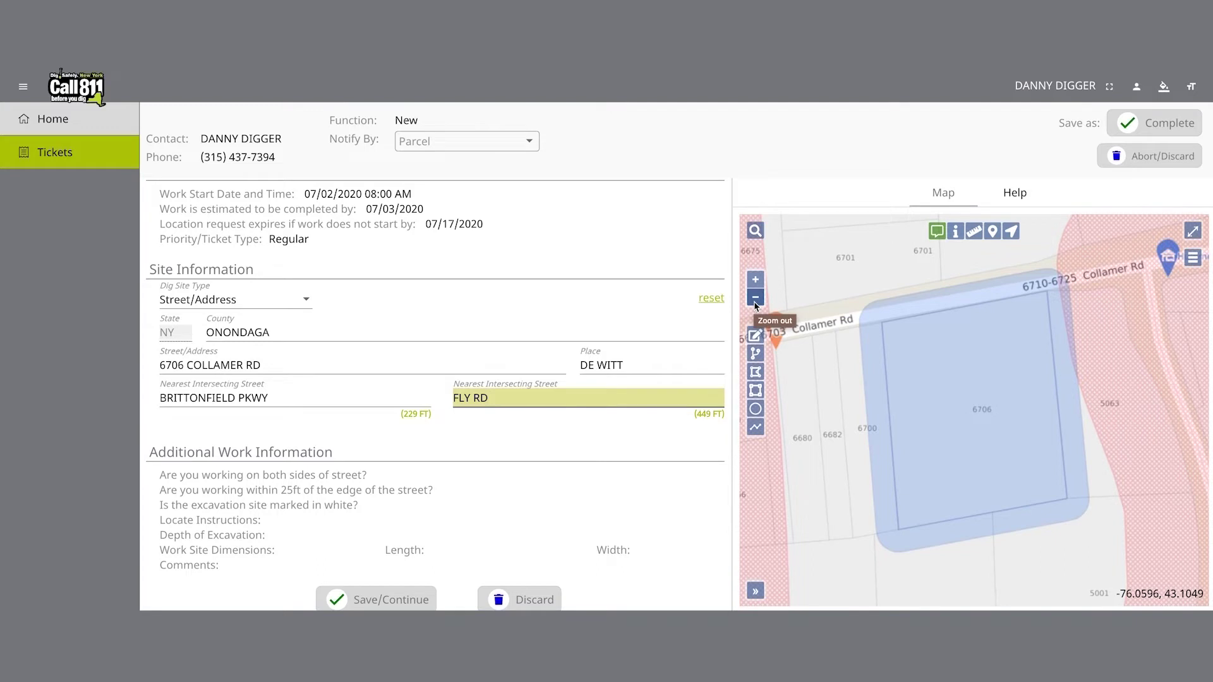
pyautogui.click(756, 298)
pyautogui.click(756, 297)
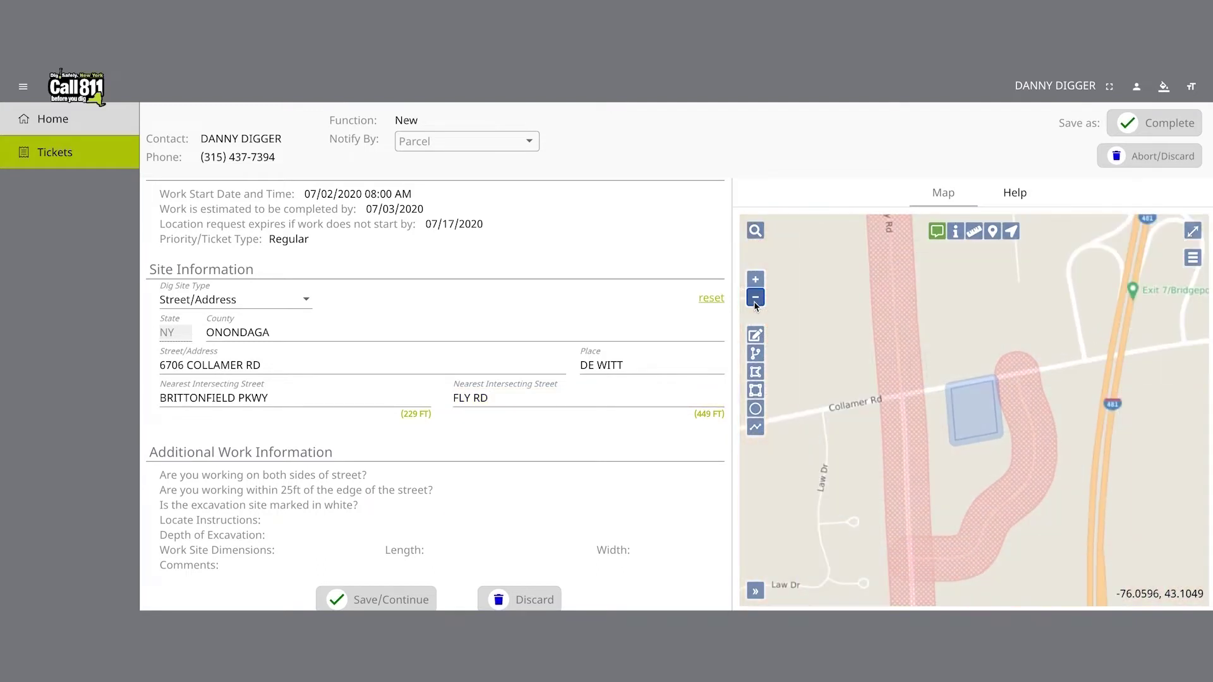
pyautogui.click(756, 279)
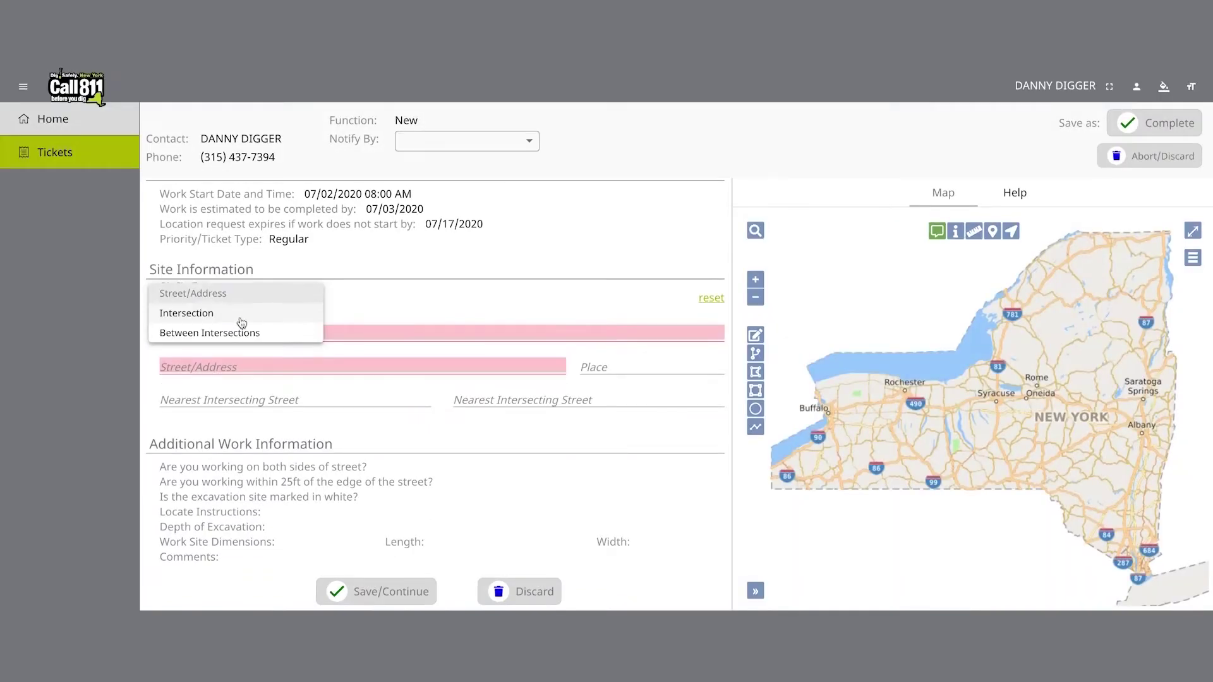
# - Switch the dig site type to Intersection and set the county to ONONDAGA
pyautogui.click(240, 317)
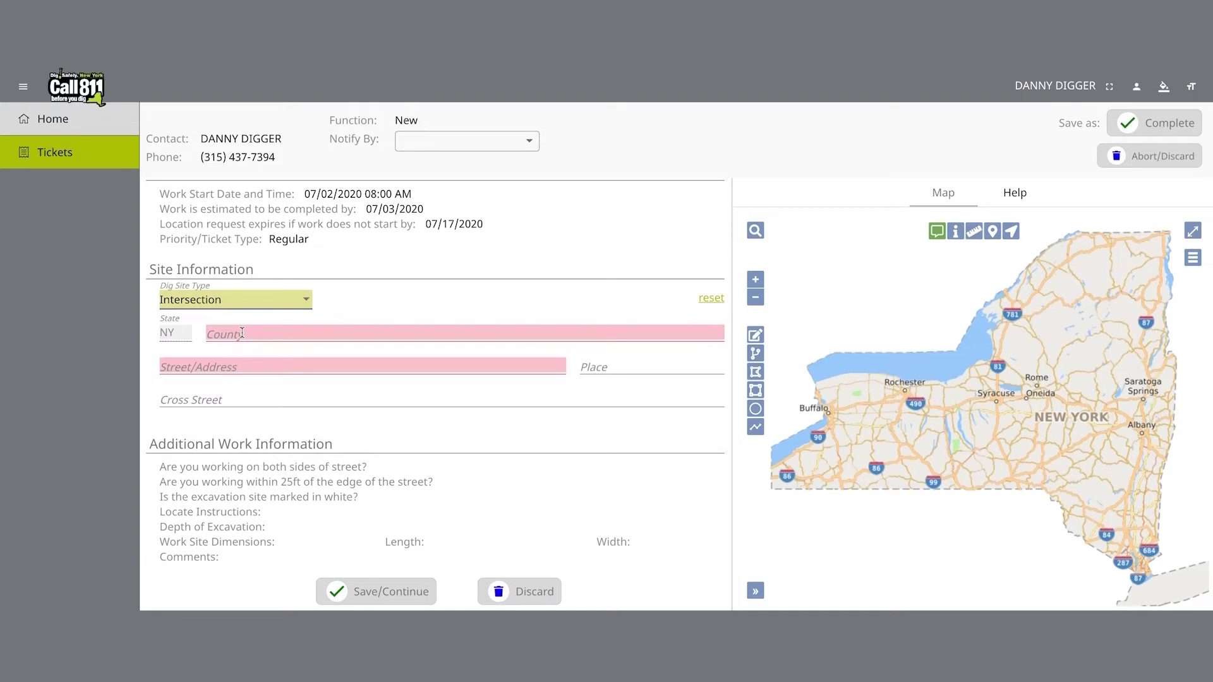
pyautogui.click(242, 333)
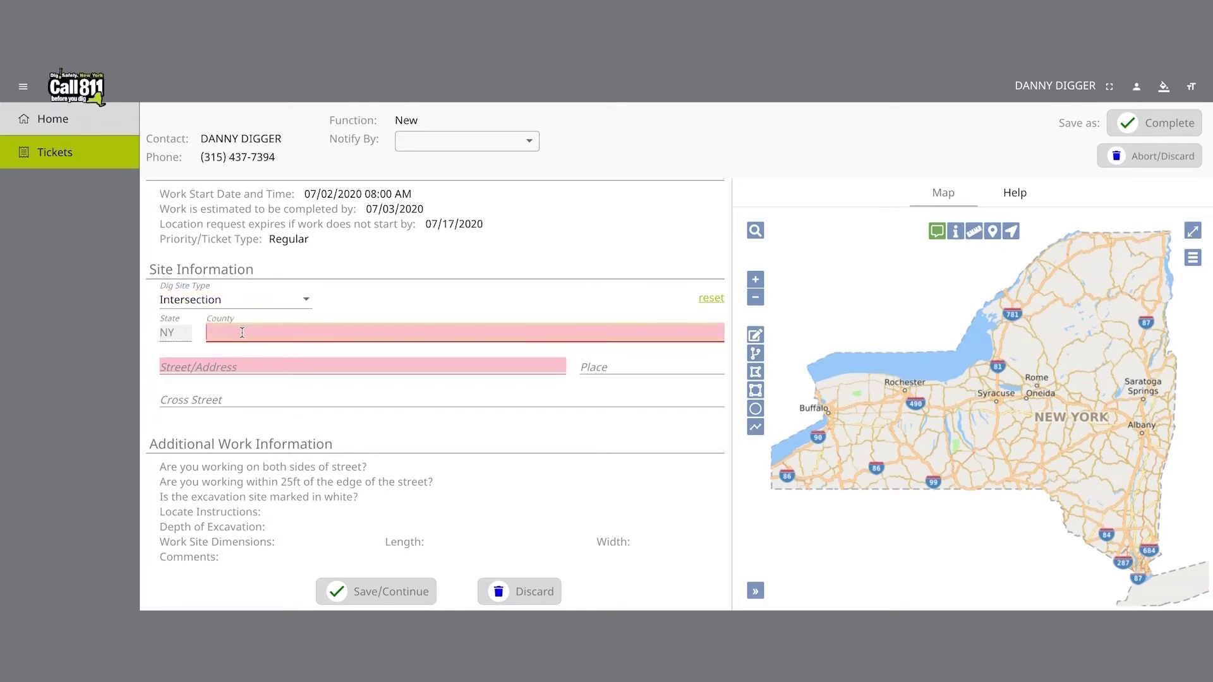
pyautogui.write('ONO')
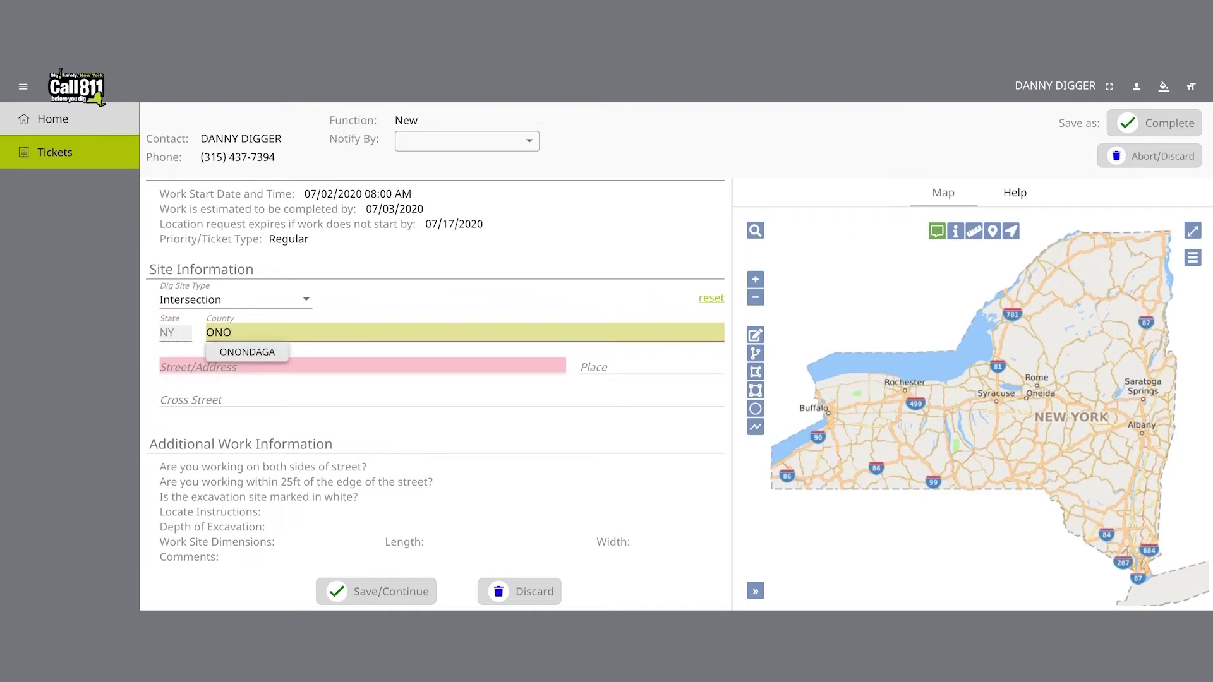
pyautogui.press('Return')
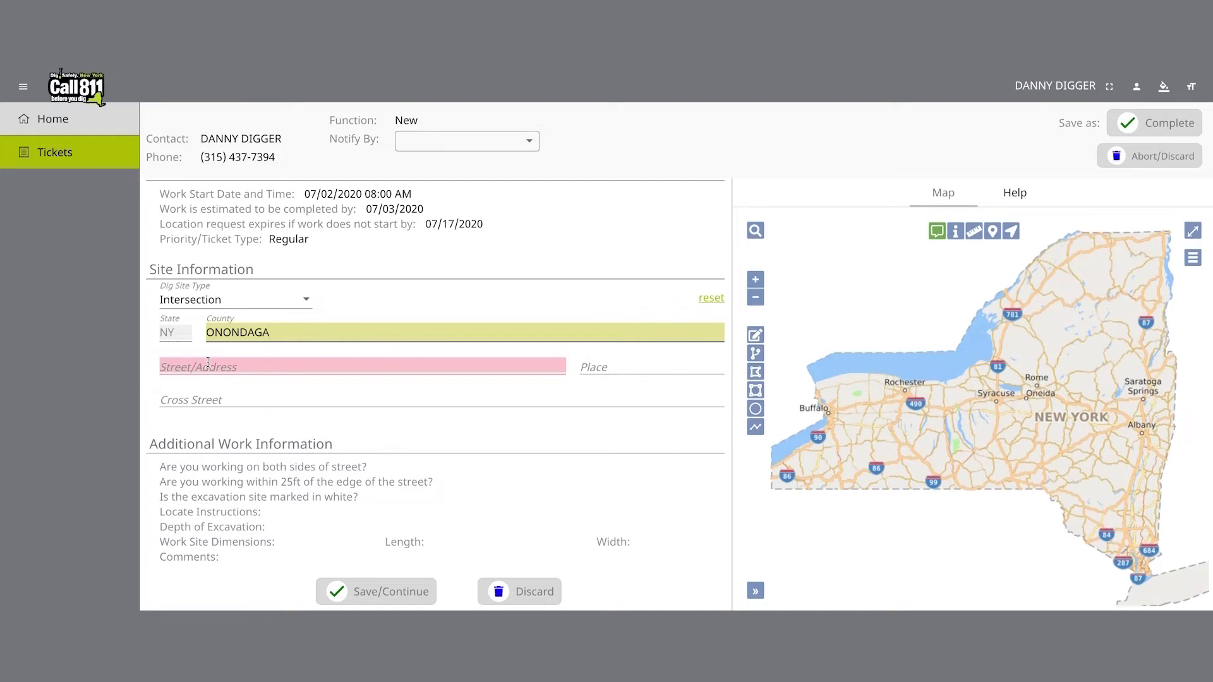
# - Set COLLAMER RD in DE WITT as the street, with FLY RD as cross street
pyautogui.click(208, 365)
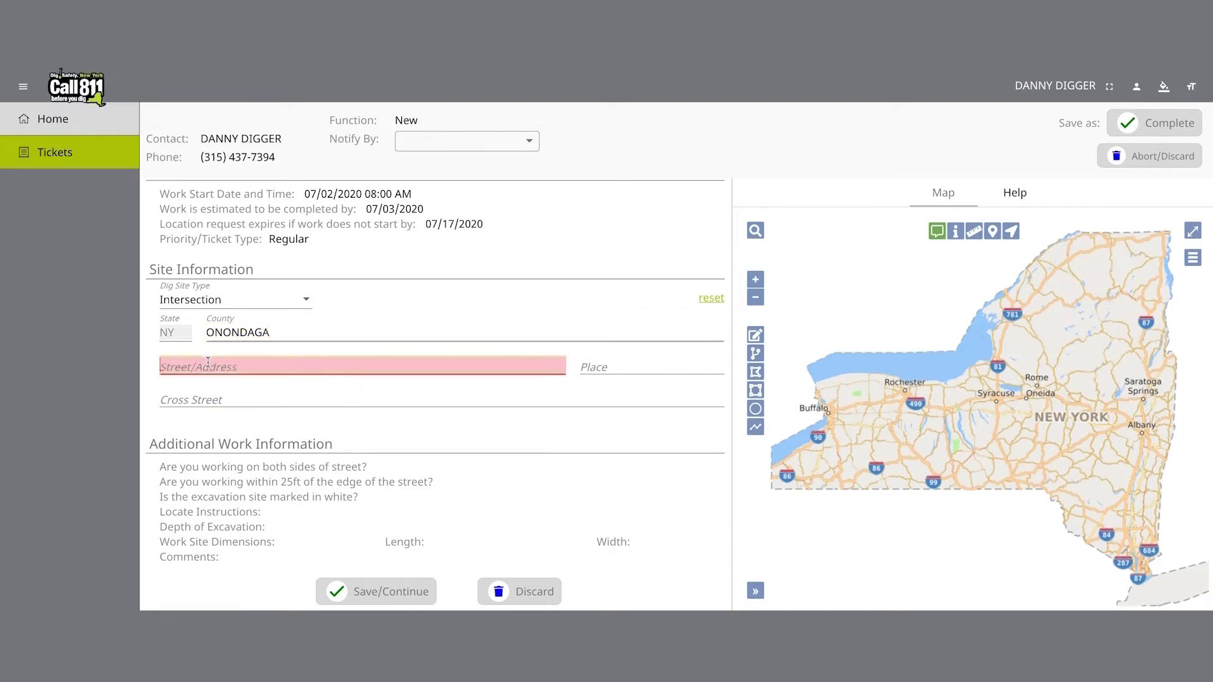
pyautogui.write('COLLAMER')
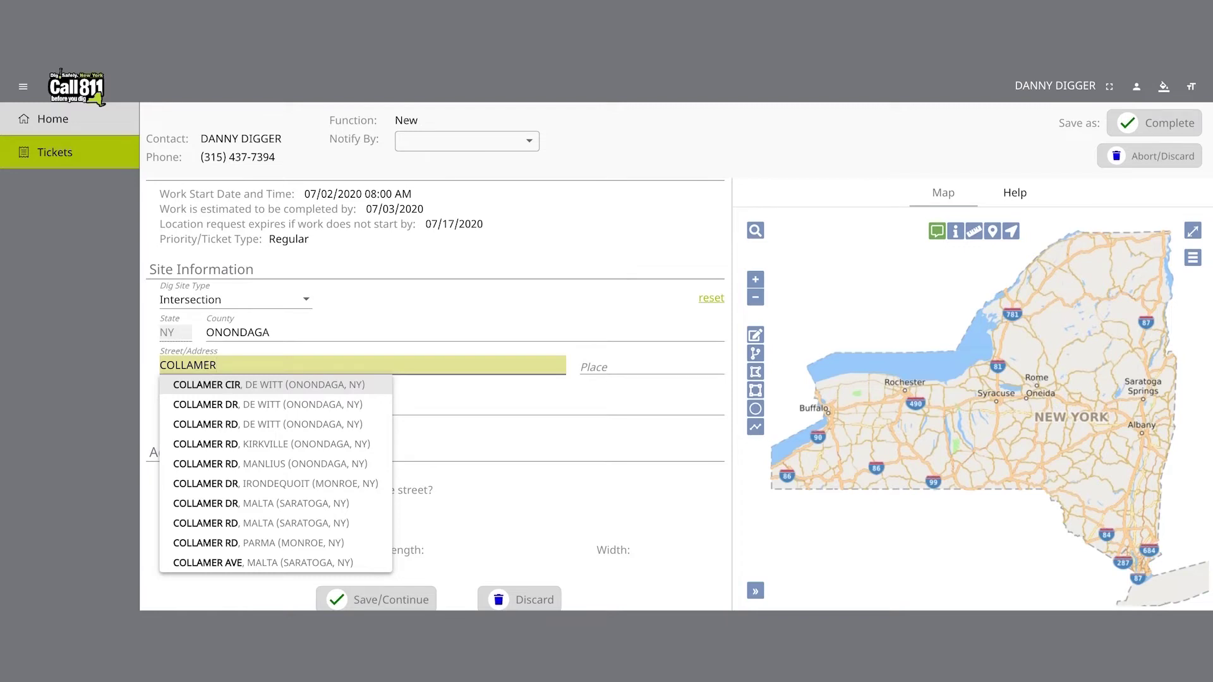
pyautogui.click(243, 427)
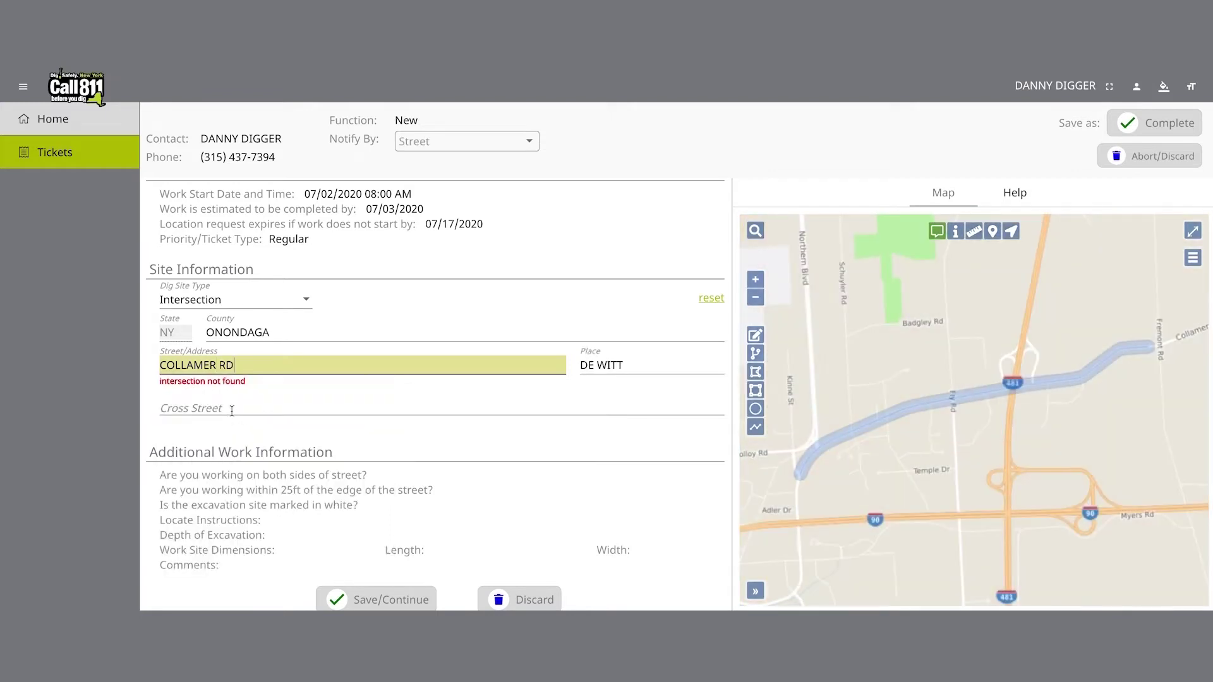
pyautogui.click(232, 411)
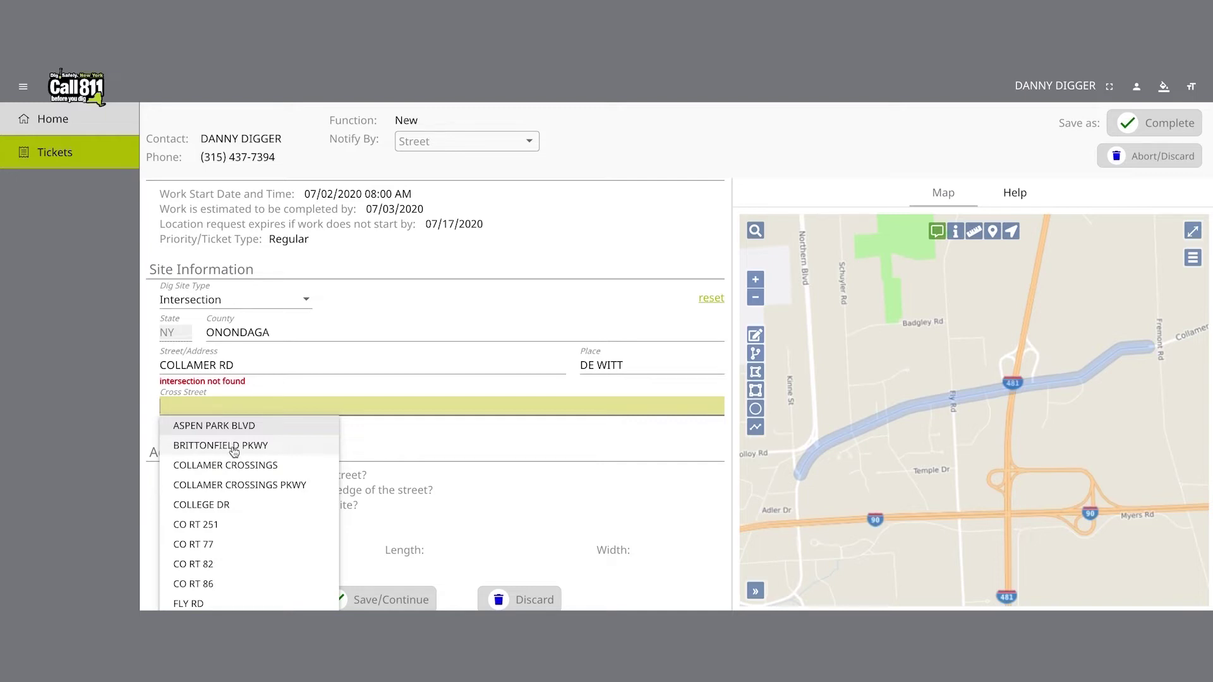
pyautogui.click(198, 603)
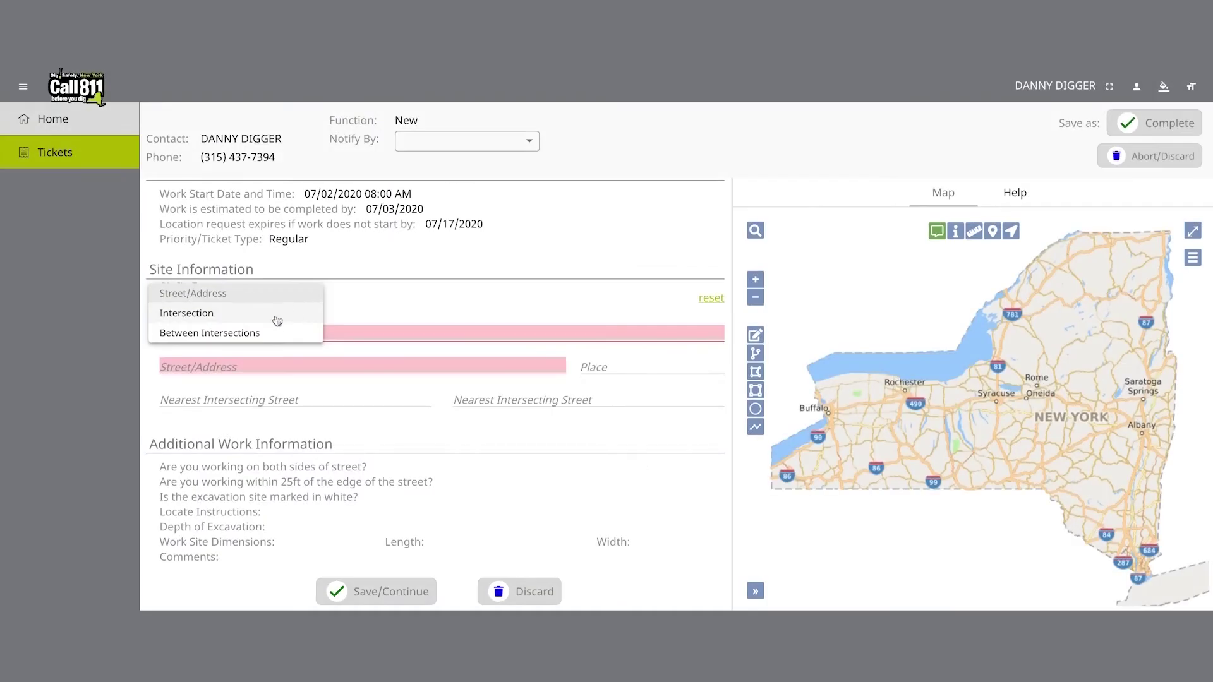
# - Change to Between Intersections, county ONONDAGA, street BRITTONFIELD PKWY in DE WITT
pyautogui.click(264, 334)
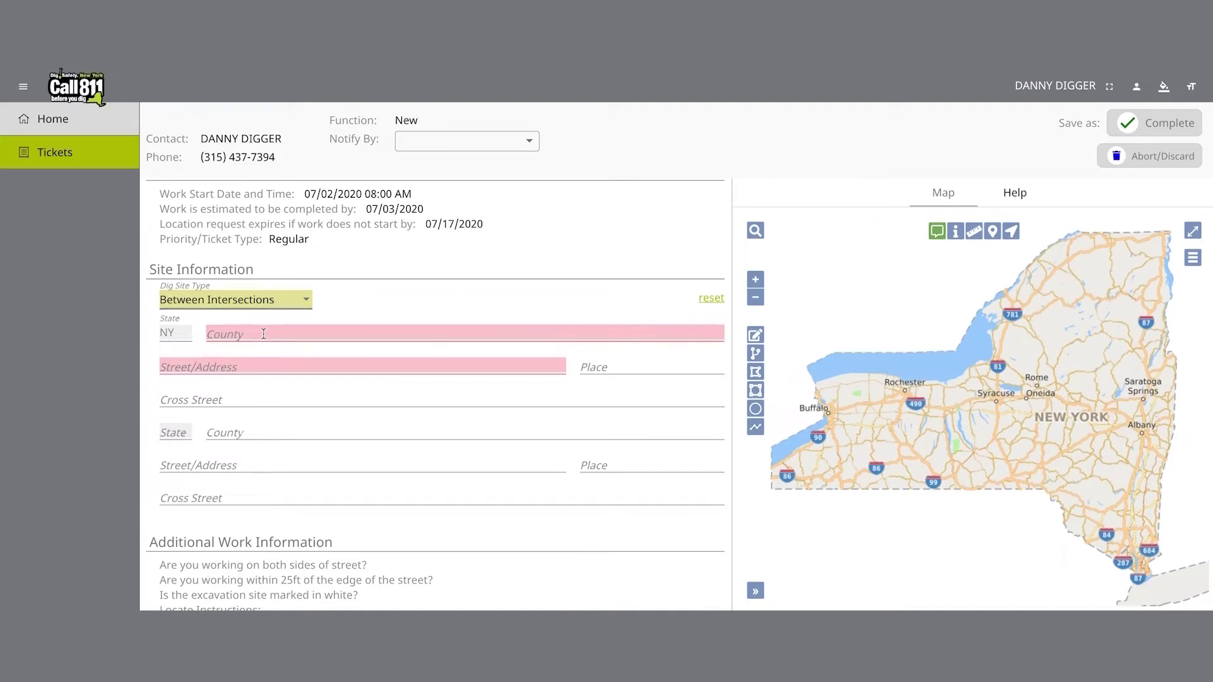
pyautogui.click(263, 334)
pyautogui.write('ONO')
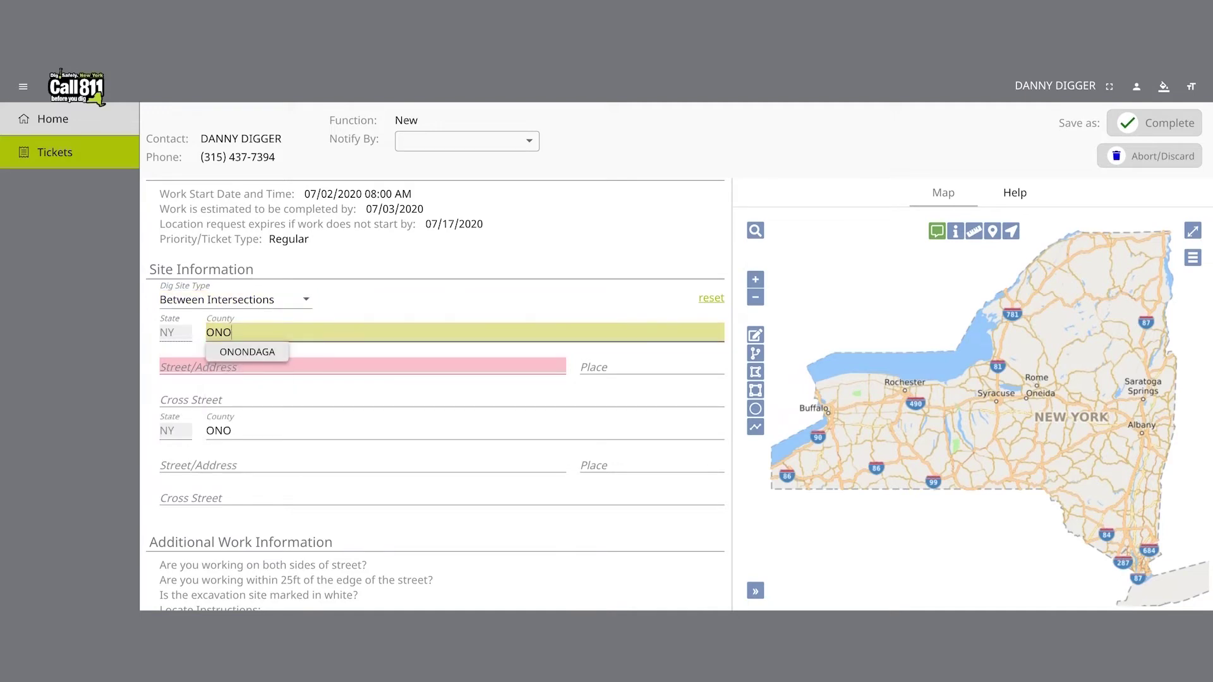
pyautogui.click(233, 357)
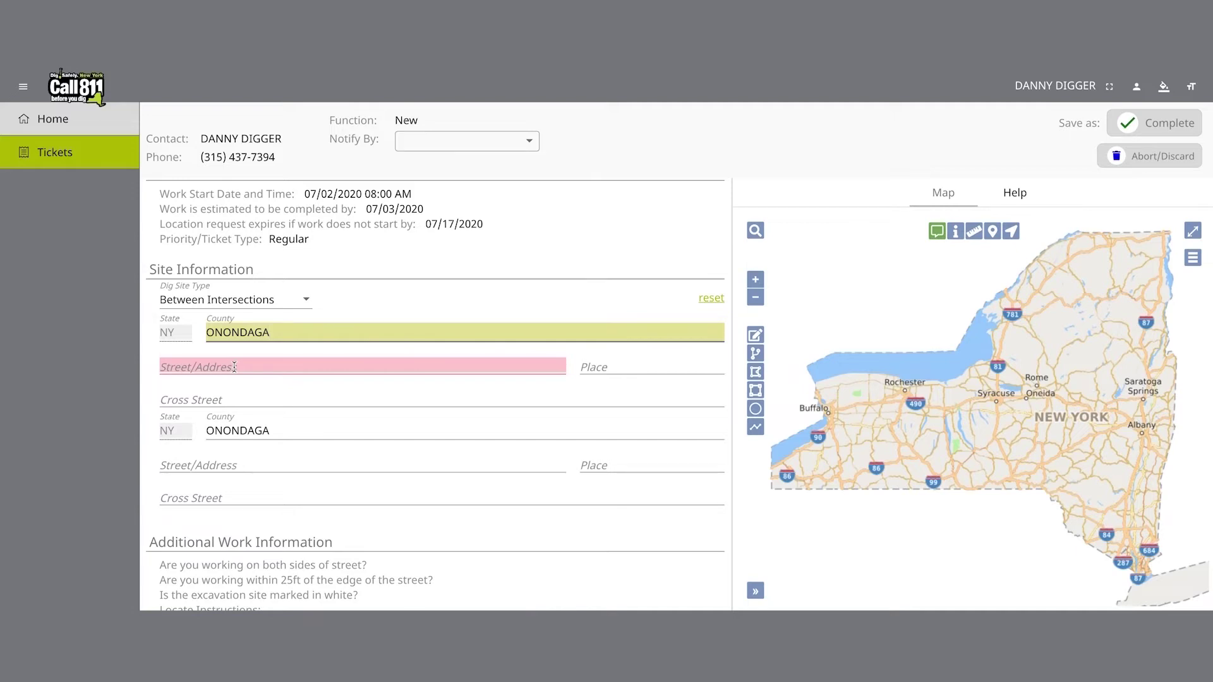
pyautogui.click(234, 368)
pyautogui.write('BRITTONFIEL')
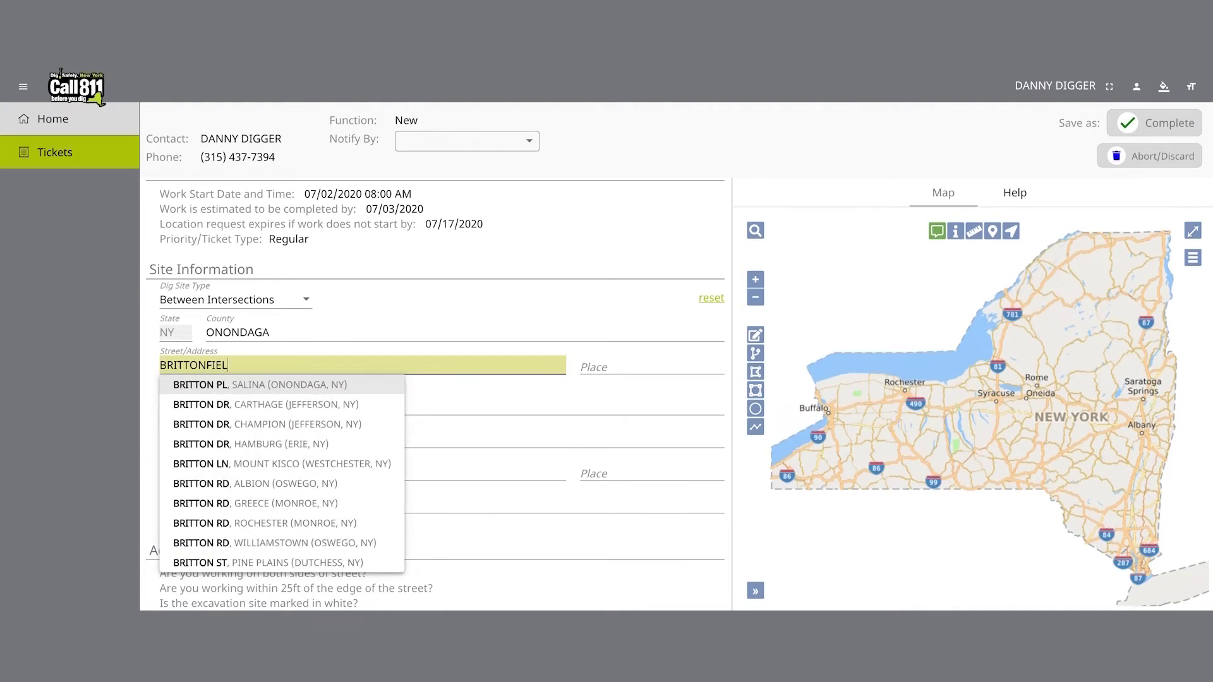
pyautogui.write('D')
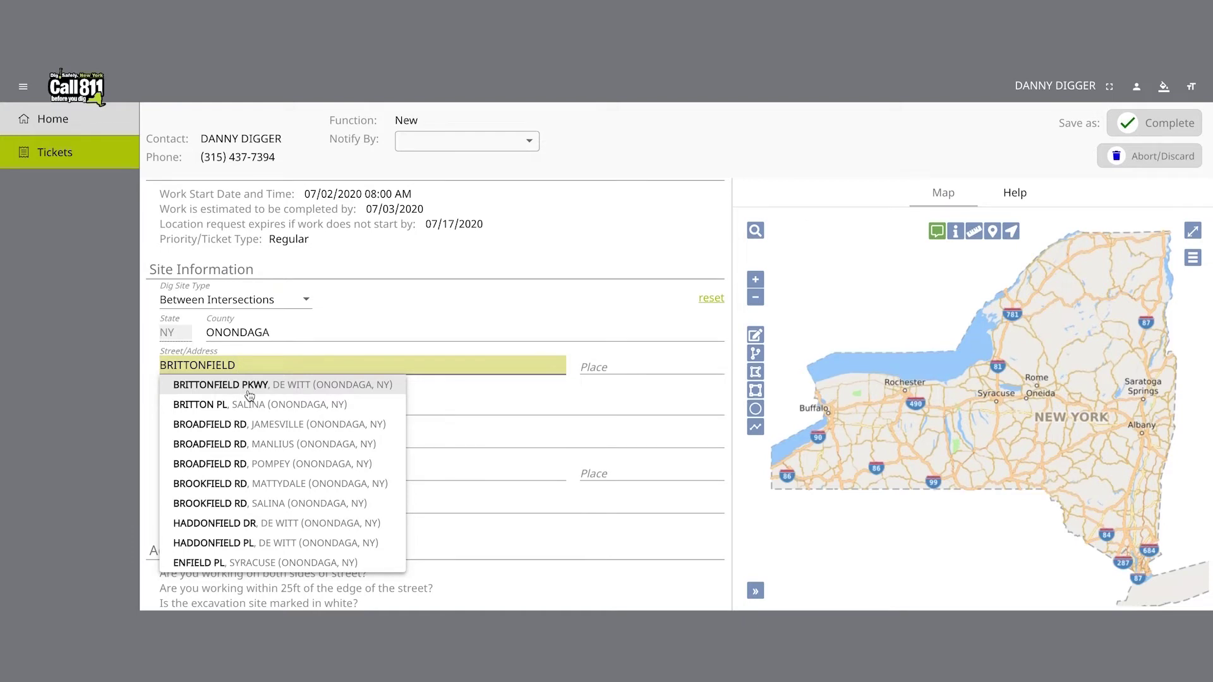
pyautogui.click(249, 387)
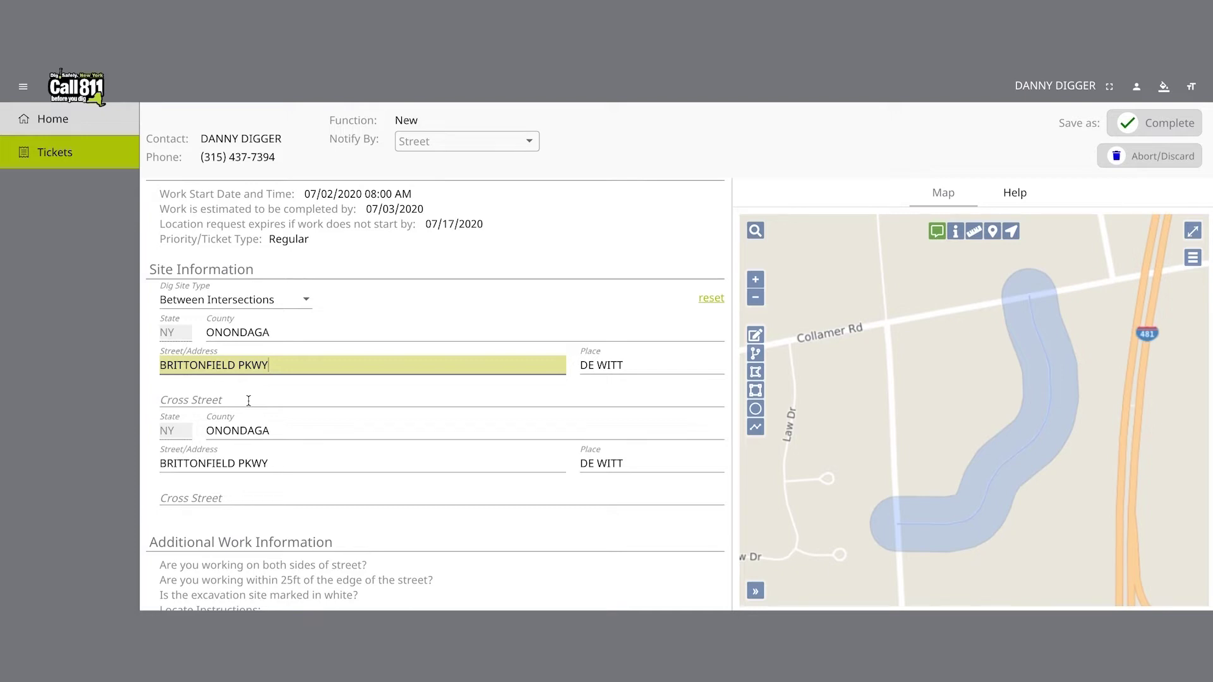
# - Set COLLAMER RD and FLY RD as cross streets and expand Additional Work Information
pyautogui.click(248, 401)
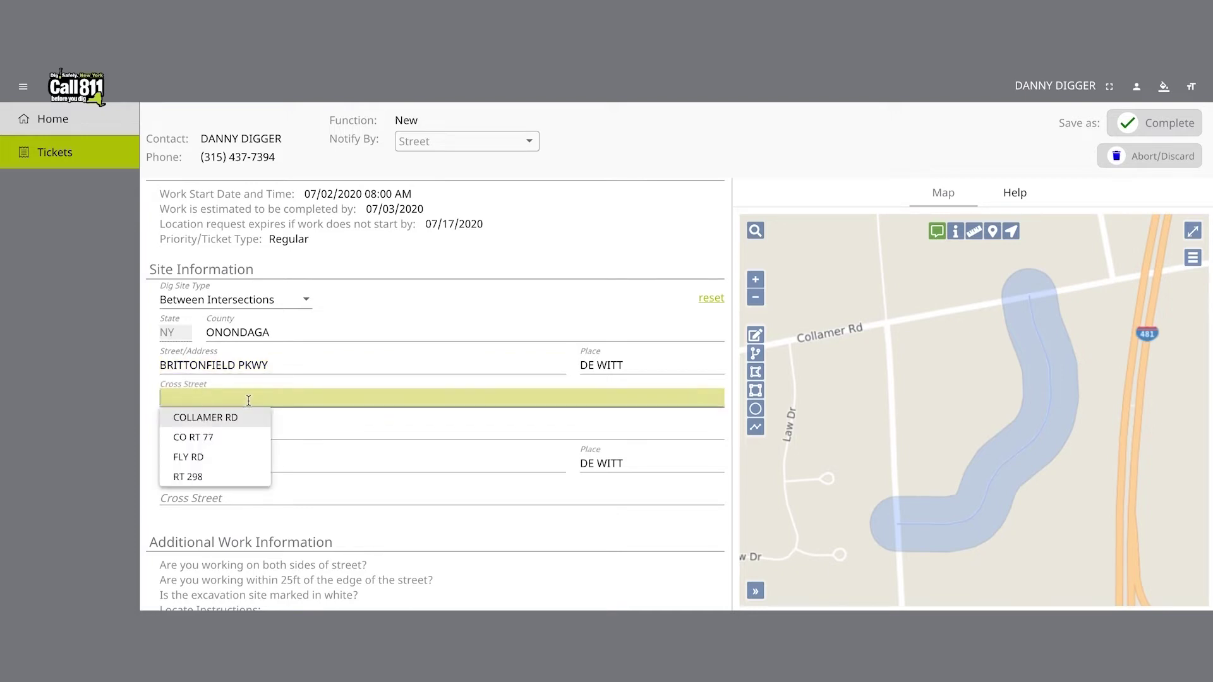
pyautogui.click(247, 418)
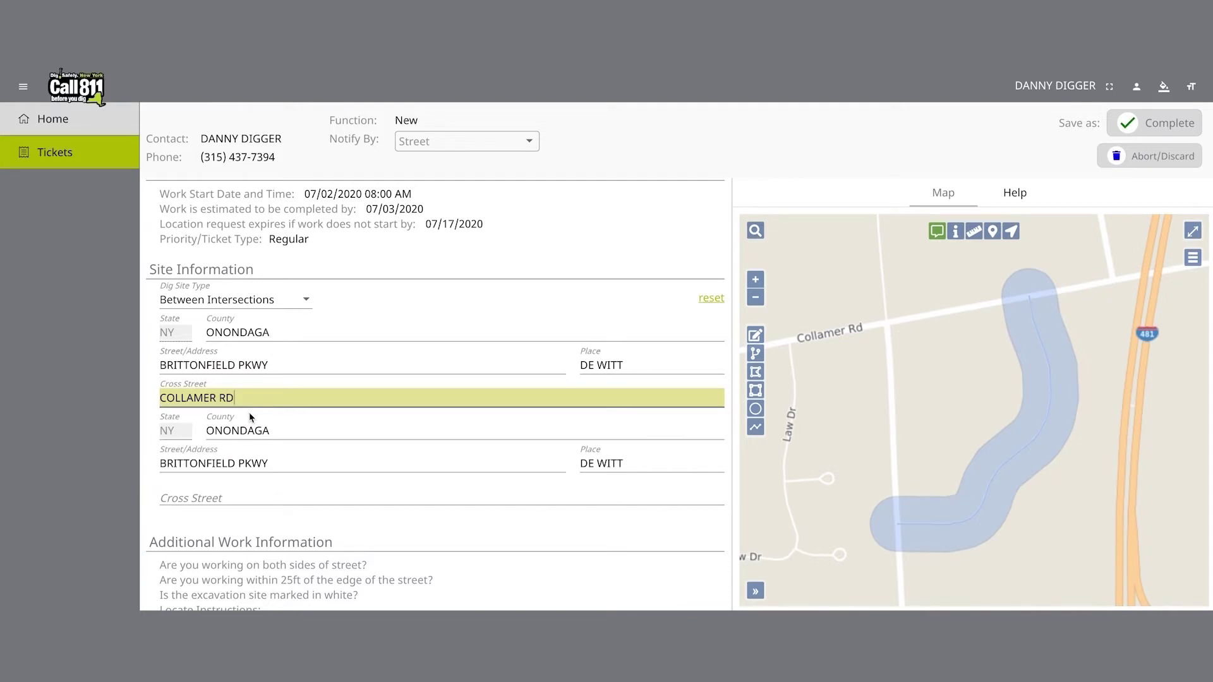
pyautogui.click(237, 499)
pyautogui.click(222, 556)
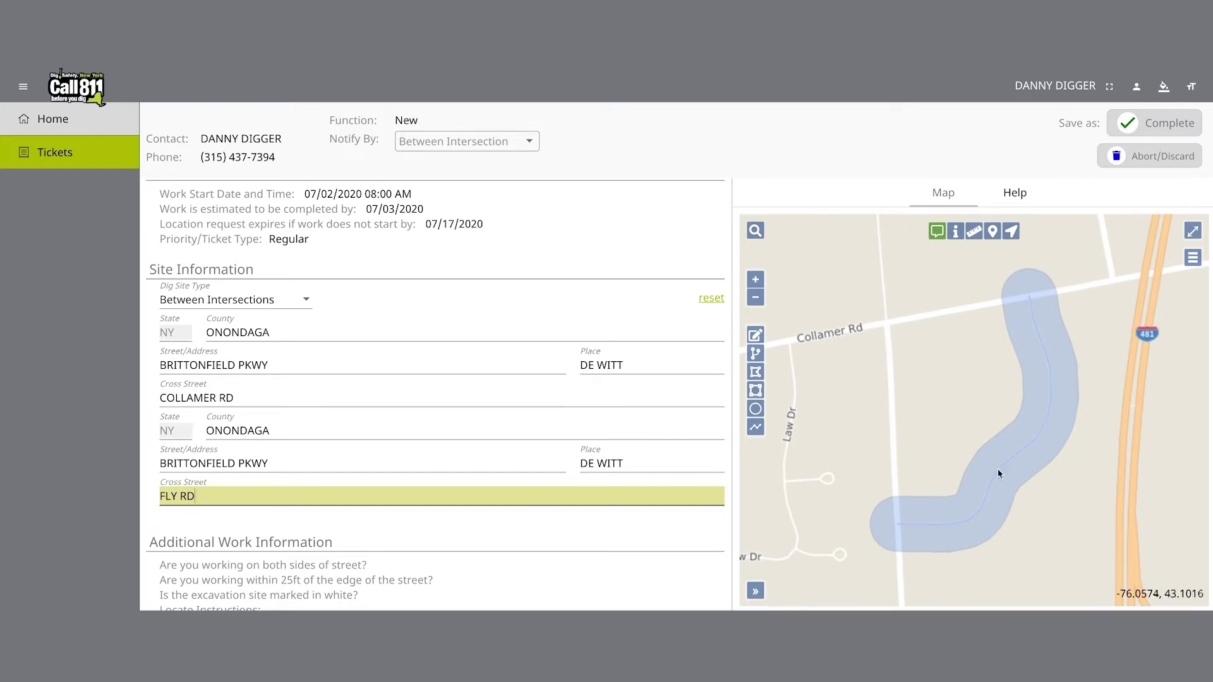
pyautogui.scroll(-1, 597, 540)
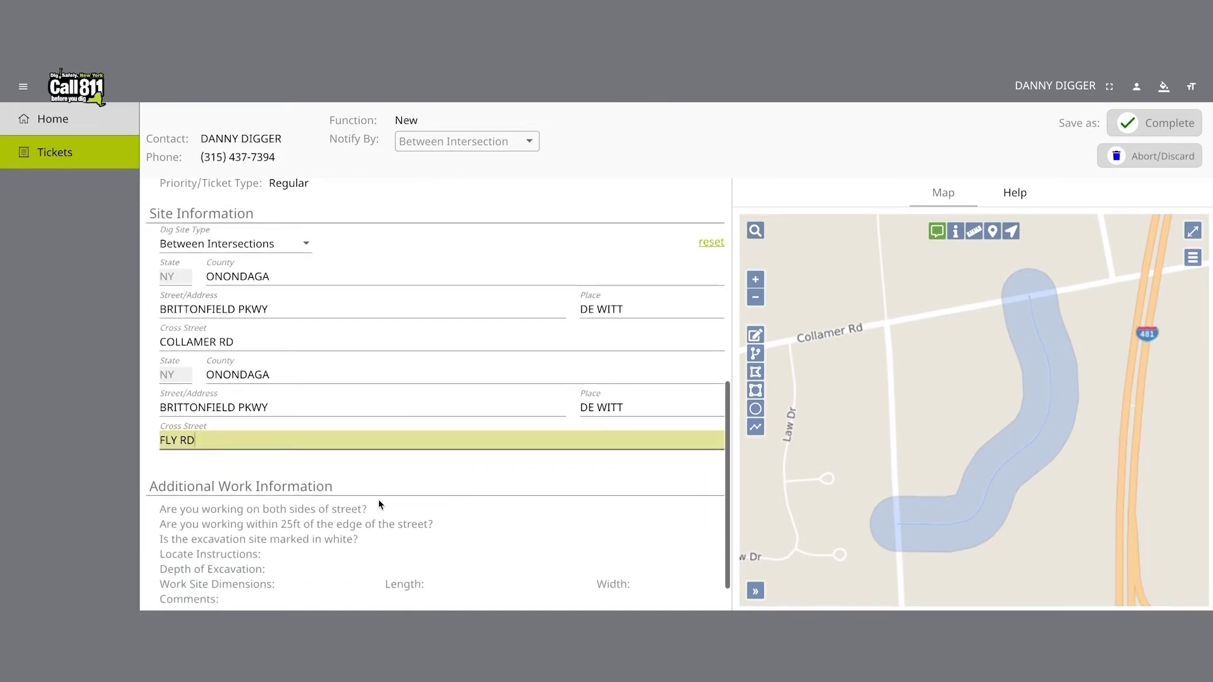
pyautogui.click(379, 504)
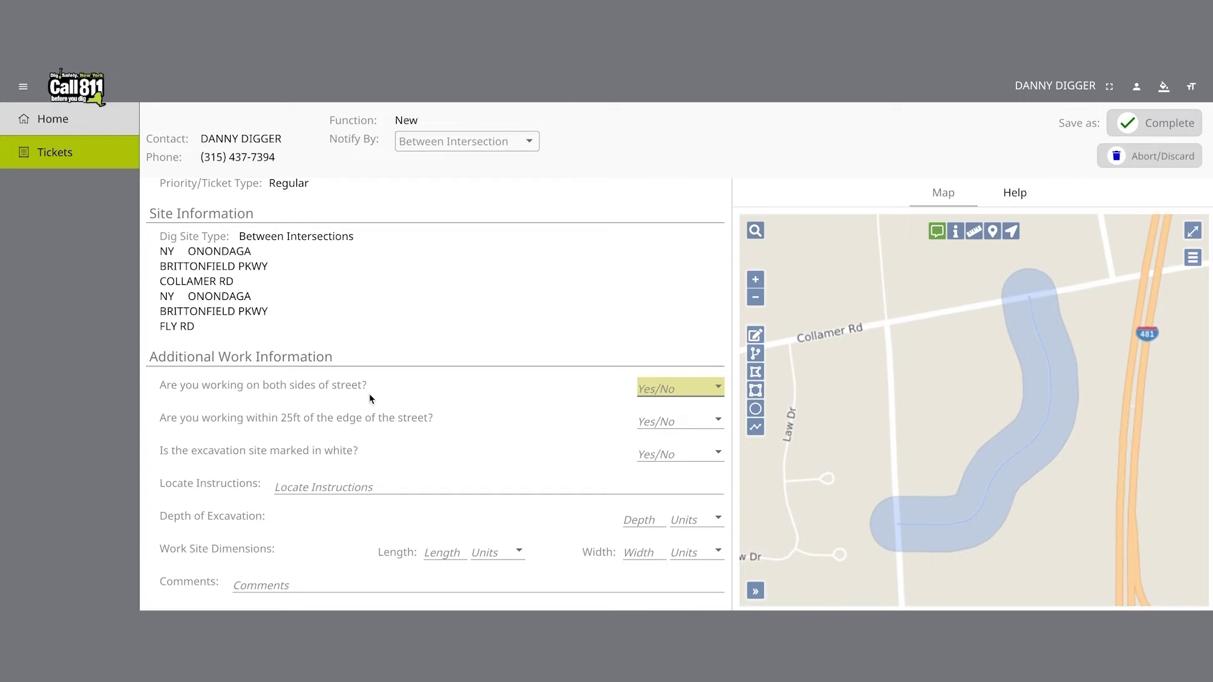
# - Answer Yes for both sides of street, Yes for within 25ft, No for marked in white
pyautogui.click(645, 392)
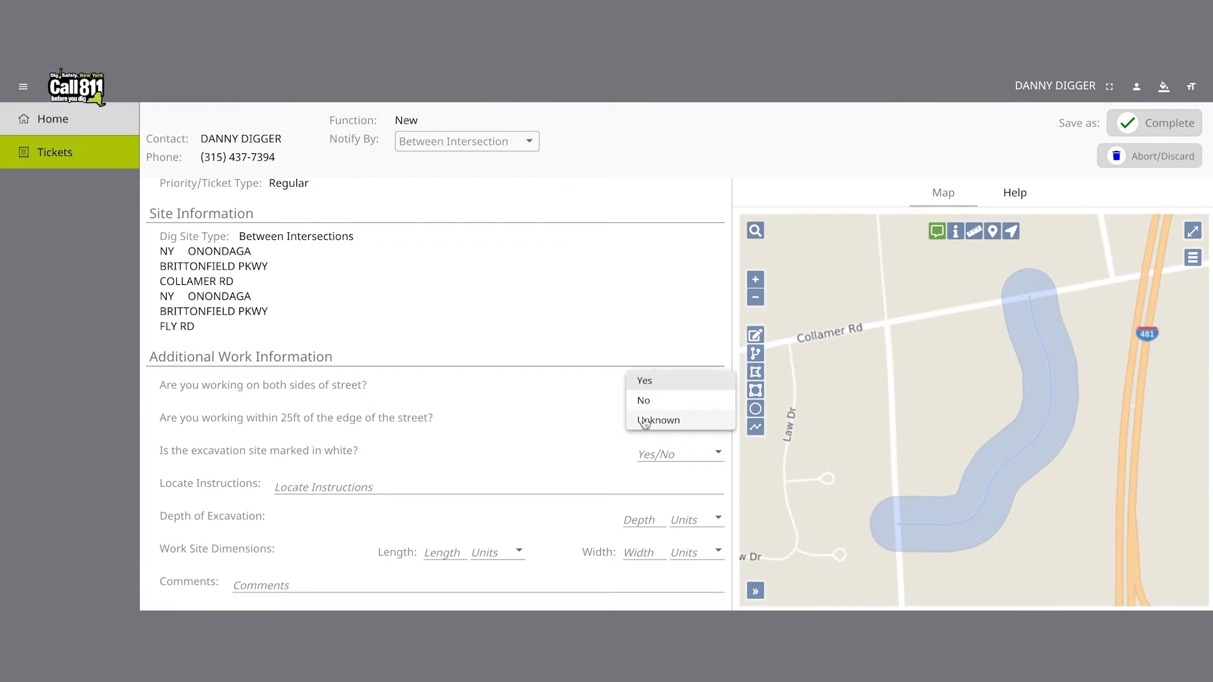
pyautogui.click(648, 387)
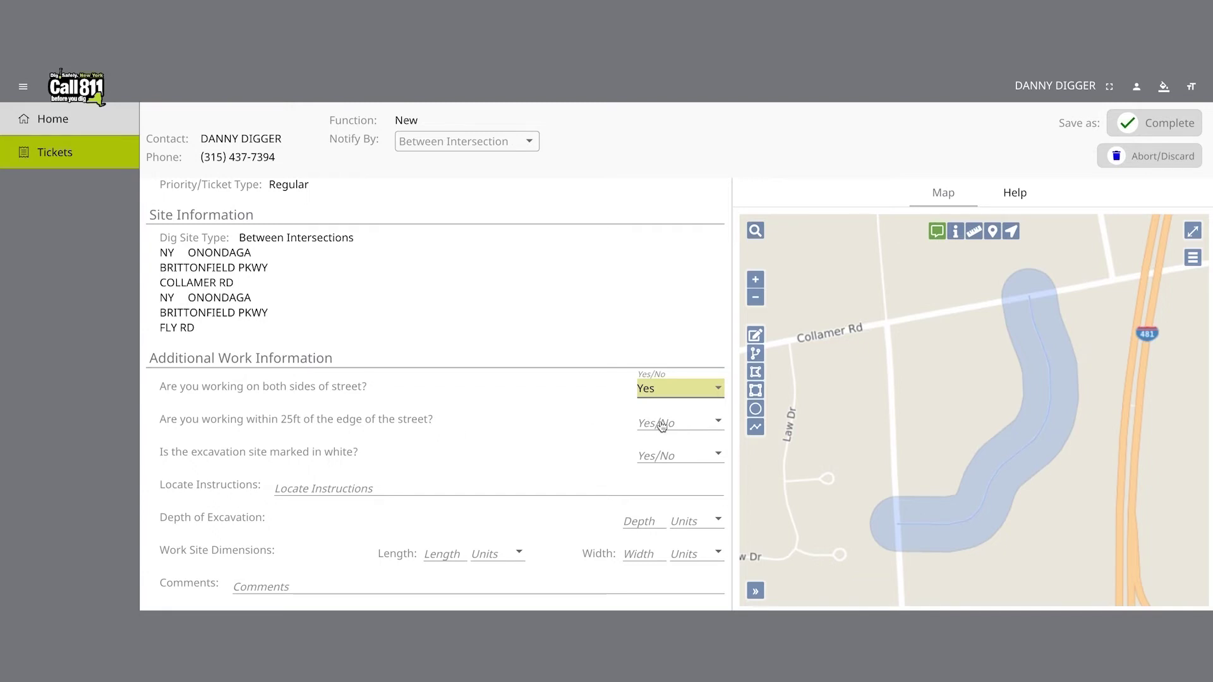
pyautogui.click(720, 428)
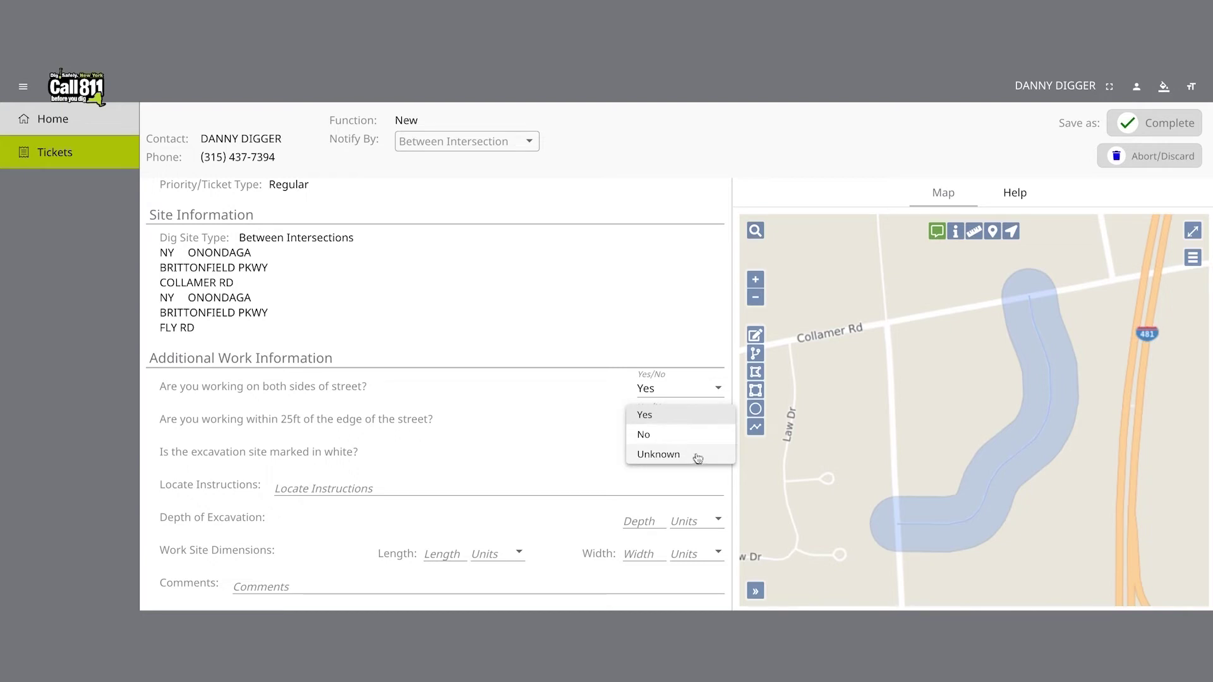
pyautogui.click(649, 420)
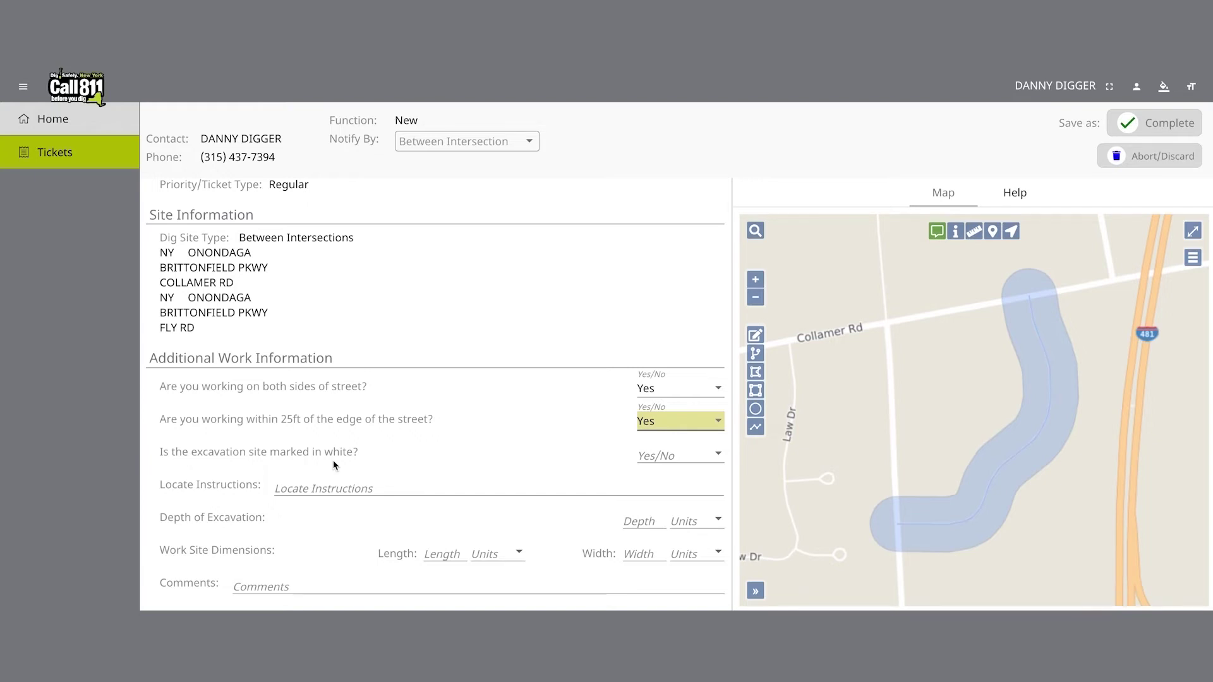
pyautogui.click(652, 458)
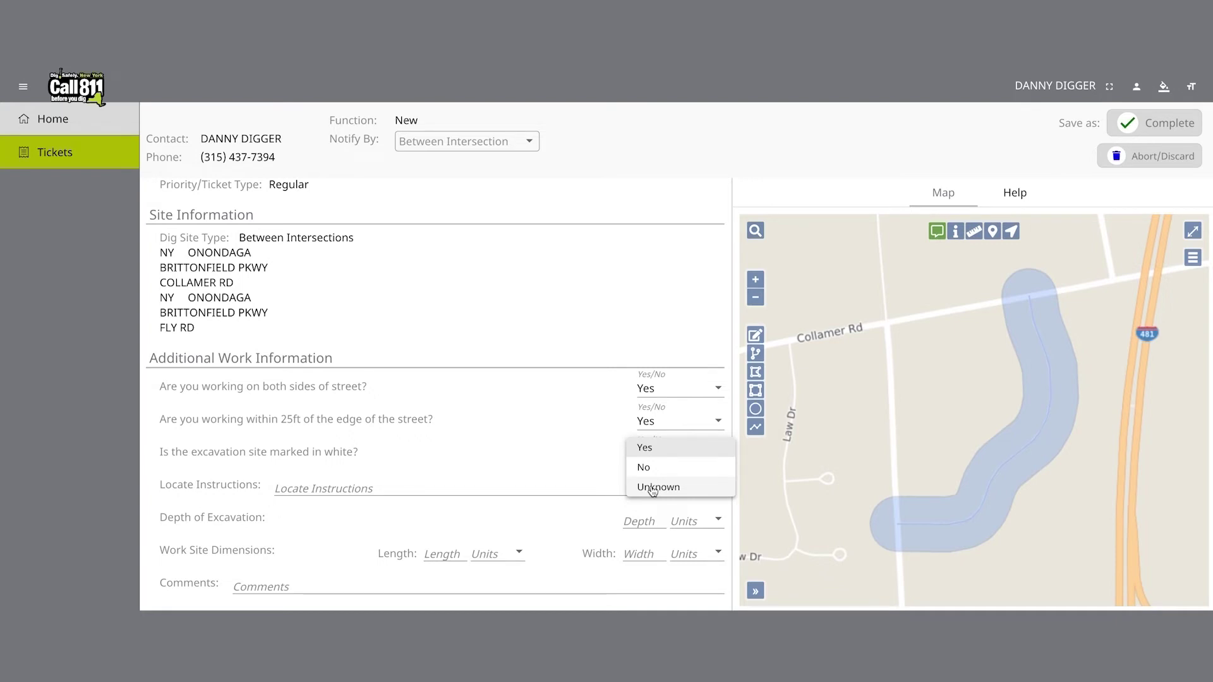
pyautogui.click(653, 471)
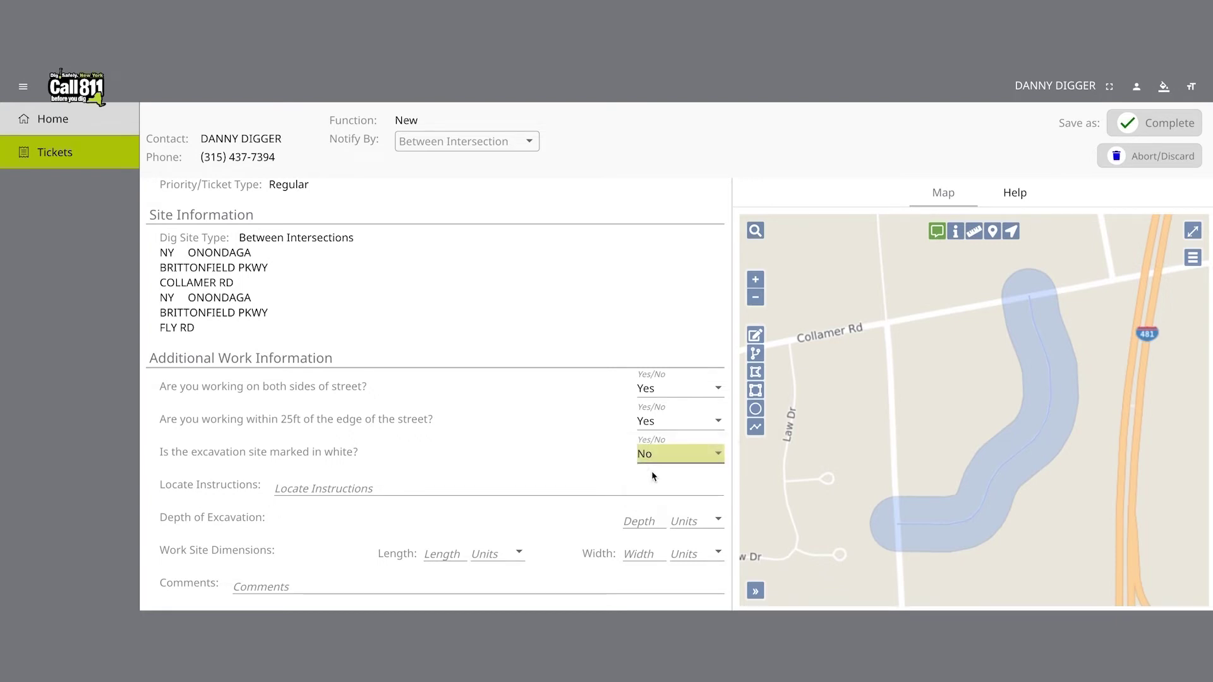
pyautogui.click(342, 588)
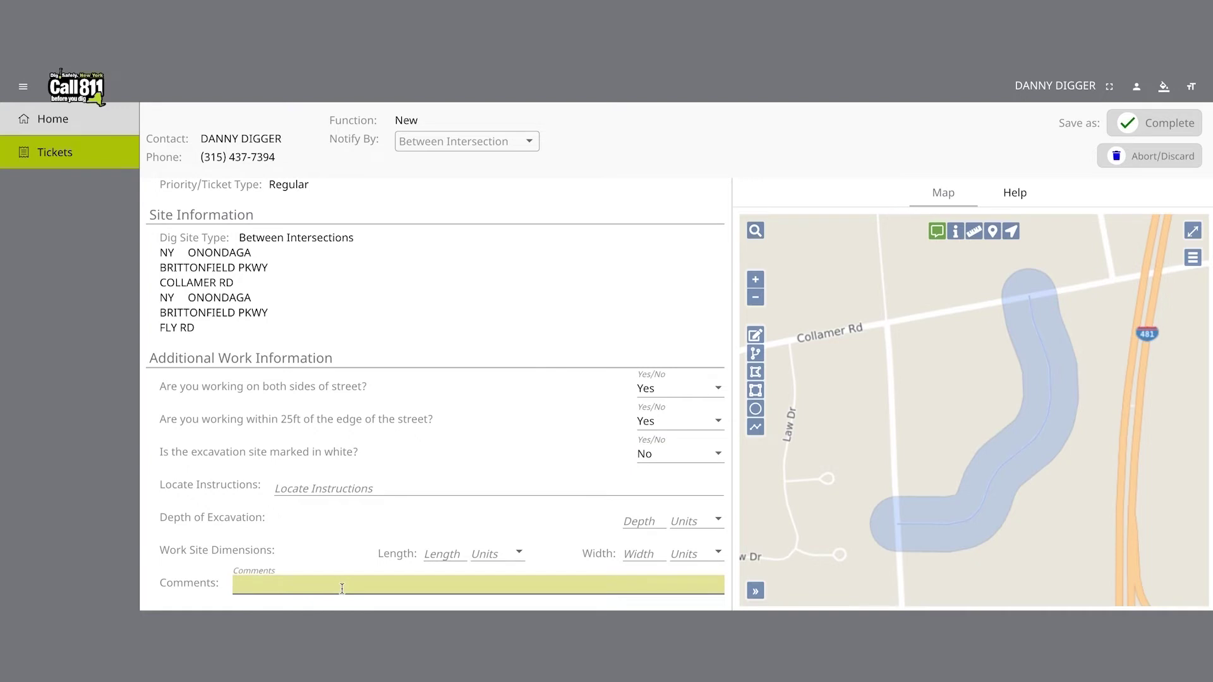
# - Enter comment 'WORK AREA IS MARKED IN BLACK.' and locate instructions REAR OF PROPERTY
pyautogui.write('WORK AREA IS MARKED IN BLAKC')
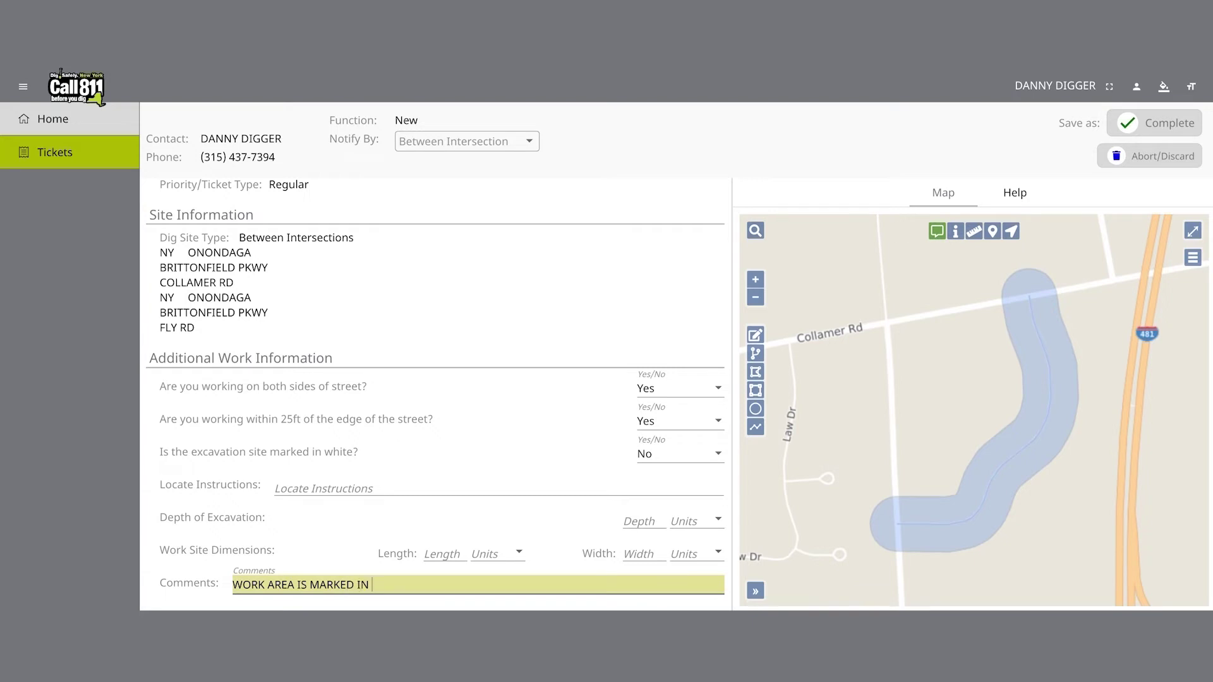
pyautogui.press('BackSpace')
pyautogui.press('BackSpace')
pyautogui.write('CK.')
pyautogui.click(289, 491)
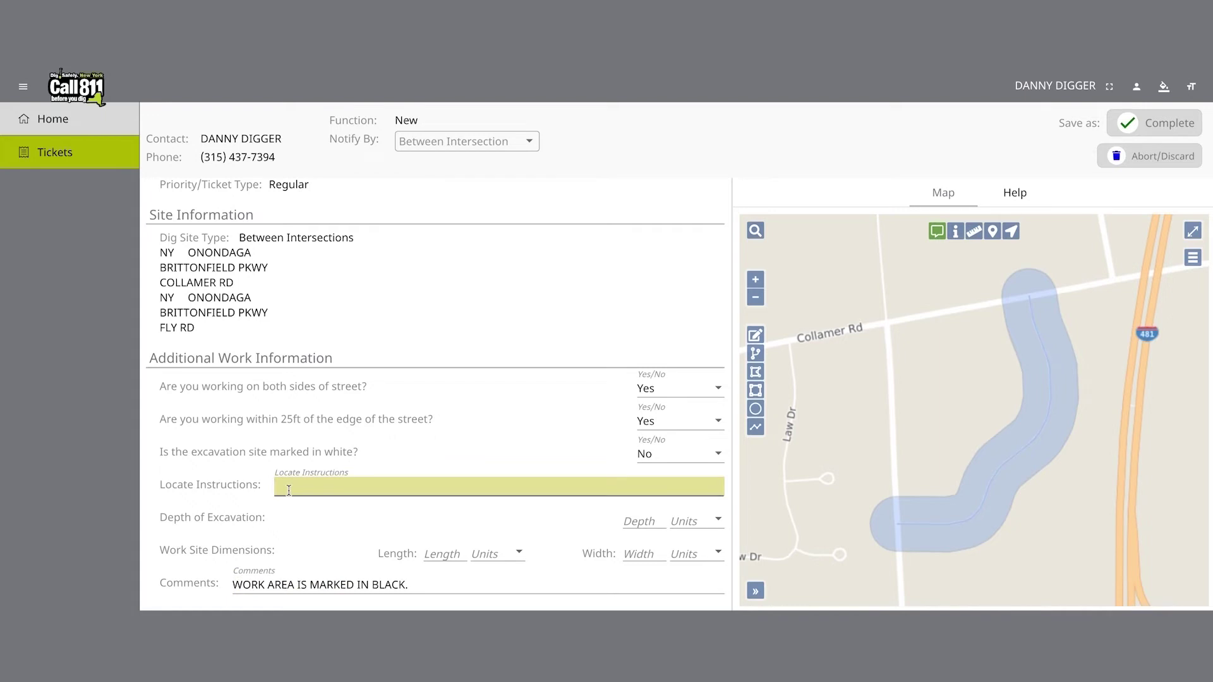
pyautogui.write('RE')
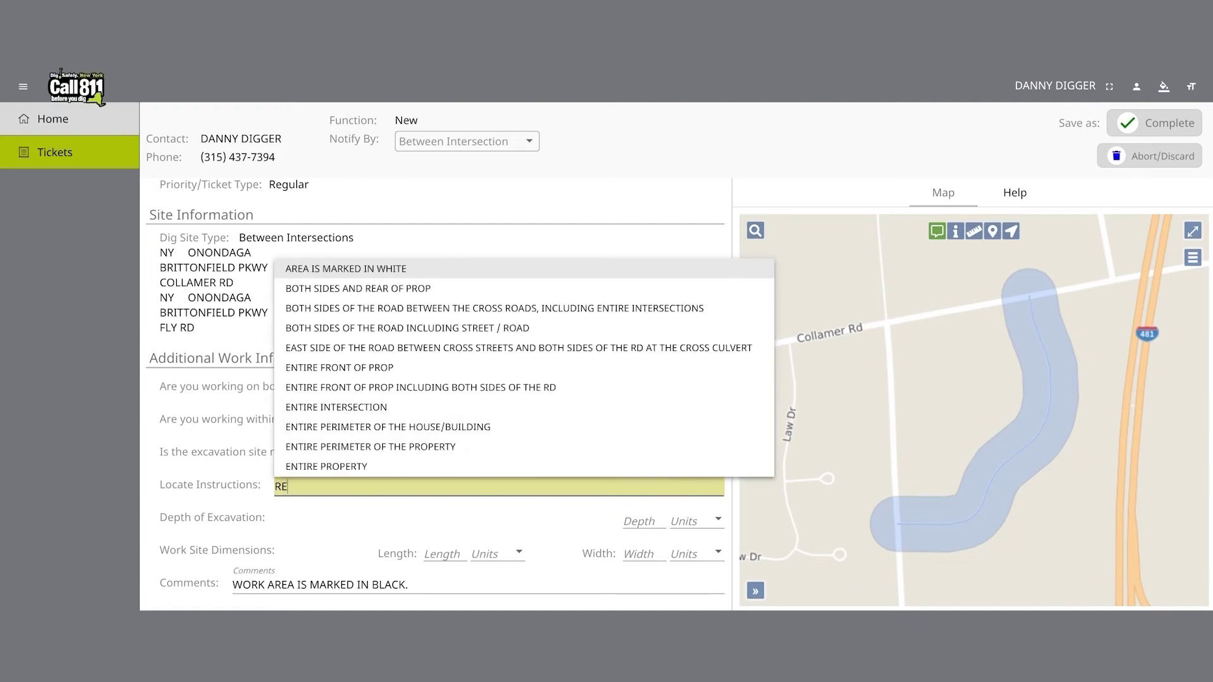
pyautogui.write('A')
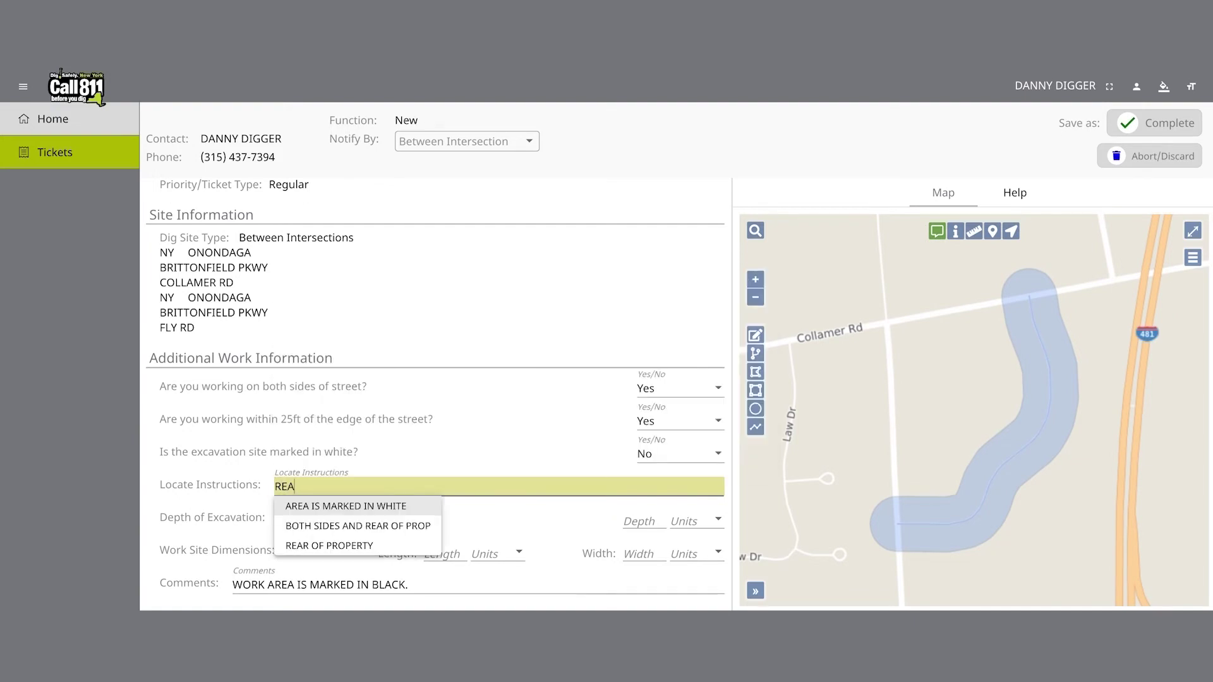
pyautogui.click(314, 547)
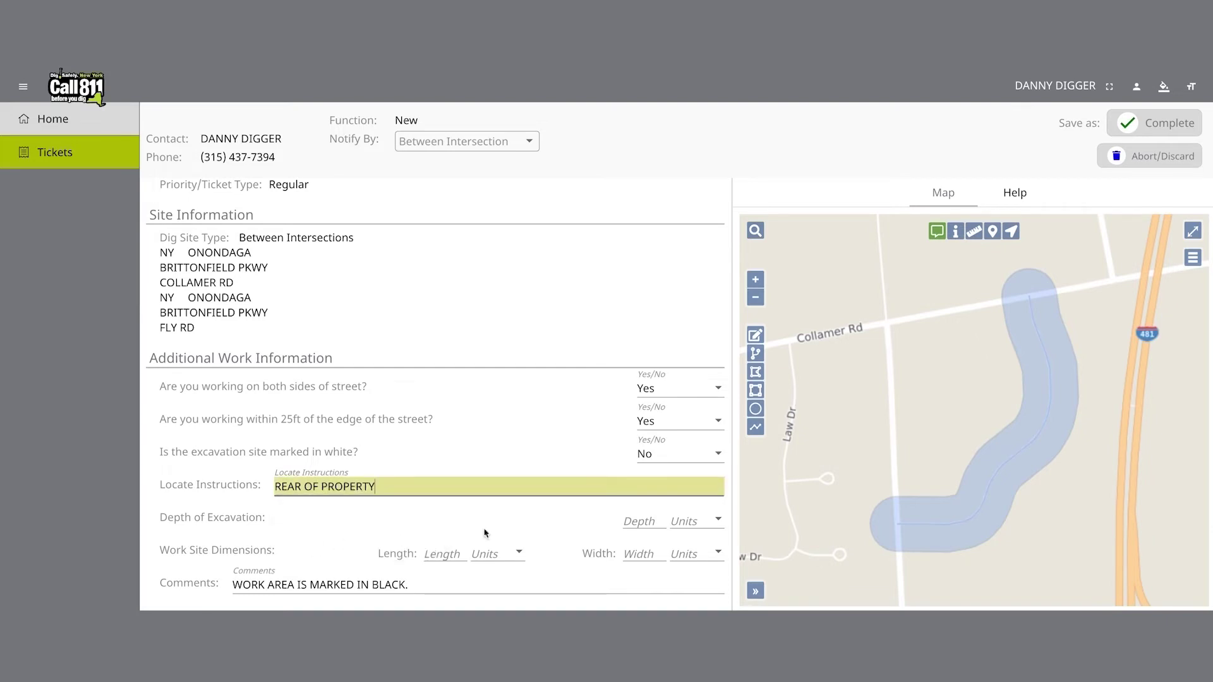
# - Try a depth of 8 Feet, then clear it, leaving depth and width units blank
pyautogui.click(635, 520)
pyautogui.write('8')
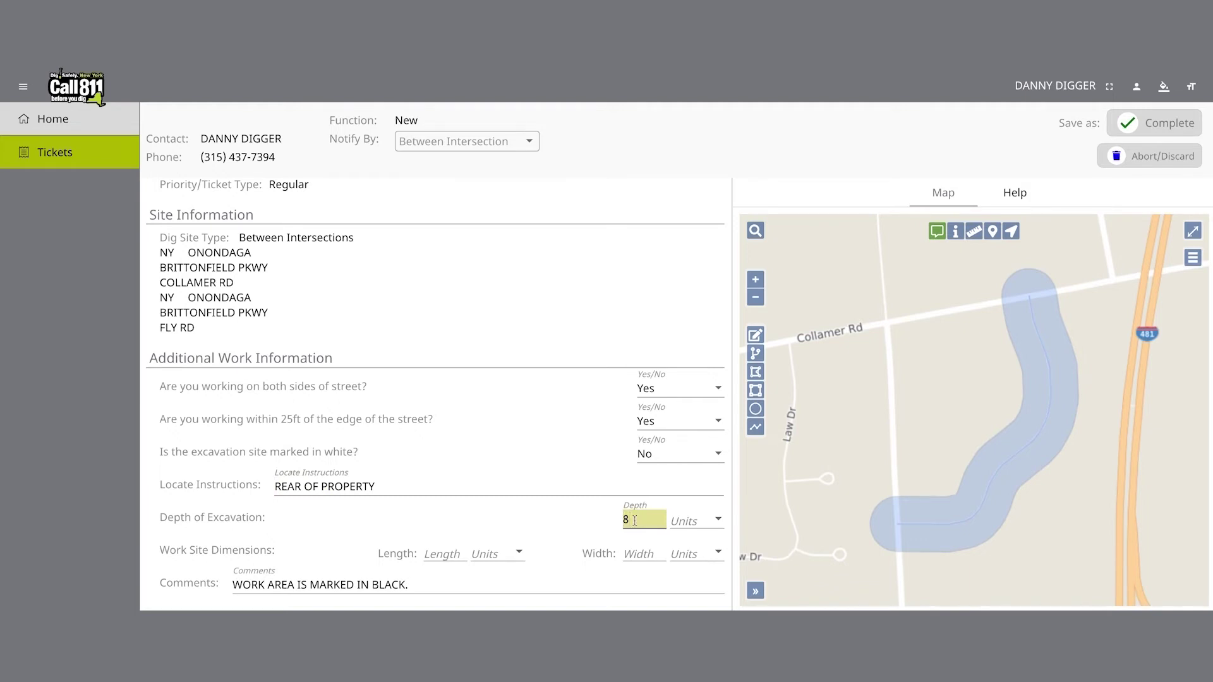
pyautogui.click(719, 522)
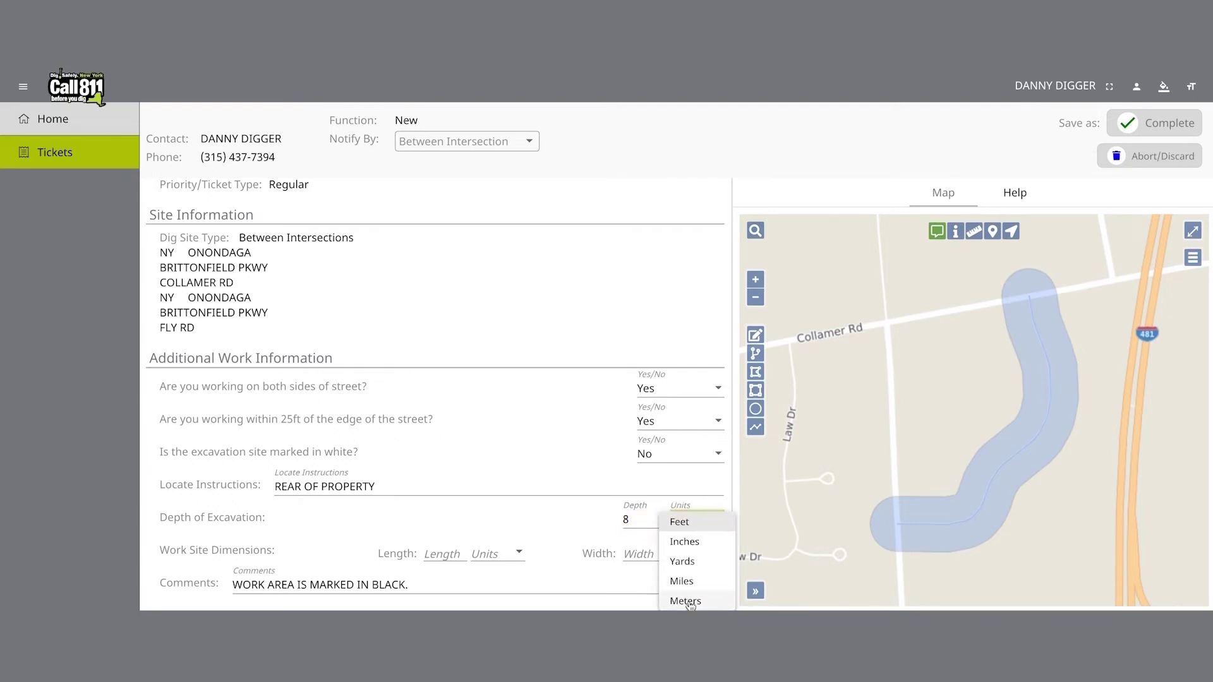
pyautogui.click(690, 524)
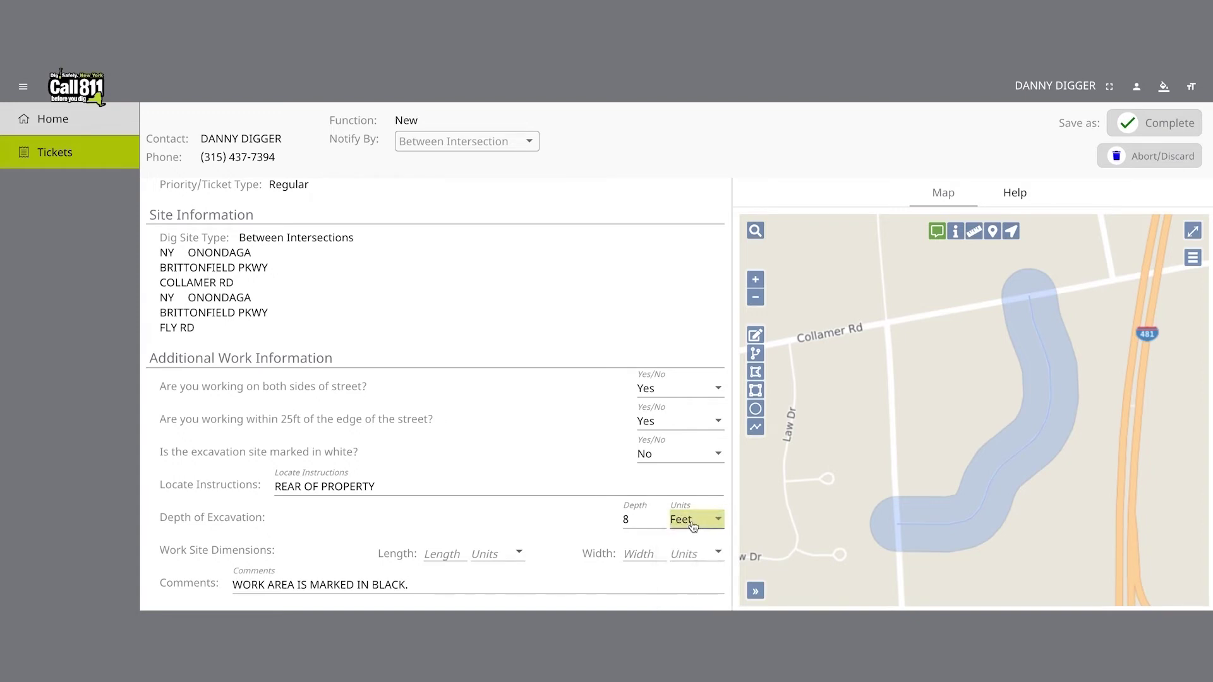
pyautogui.click(649, 520)
pyautogui.press('BackSpace')
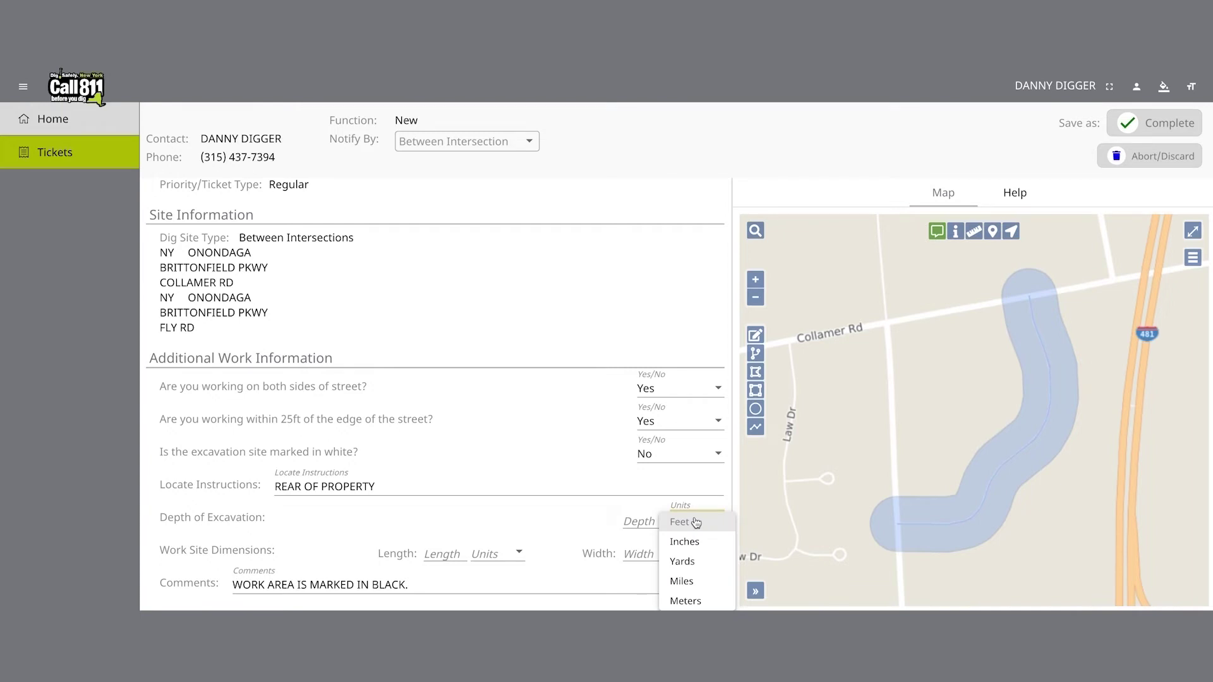
pyautogui.click(542, 532)
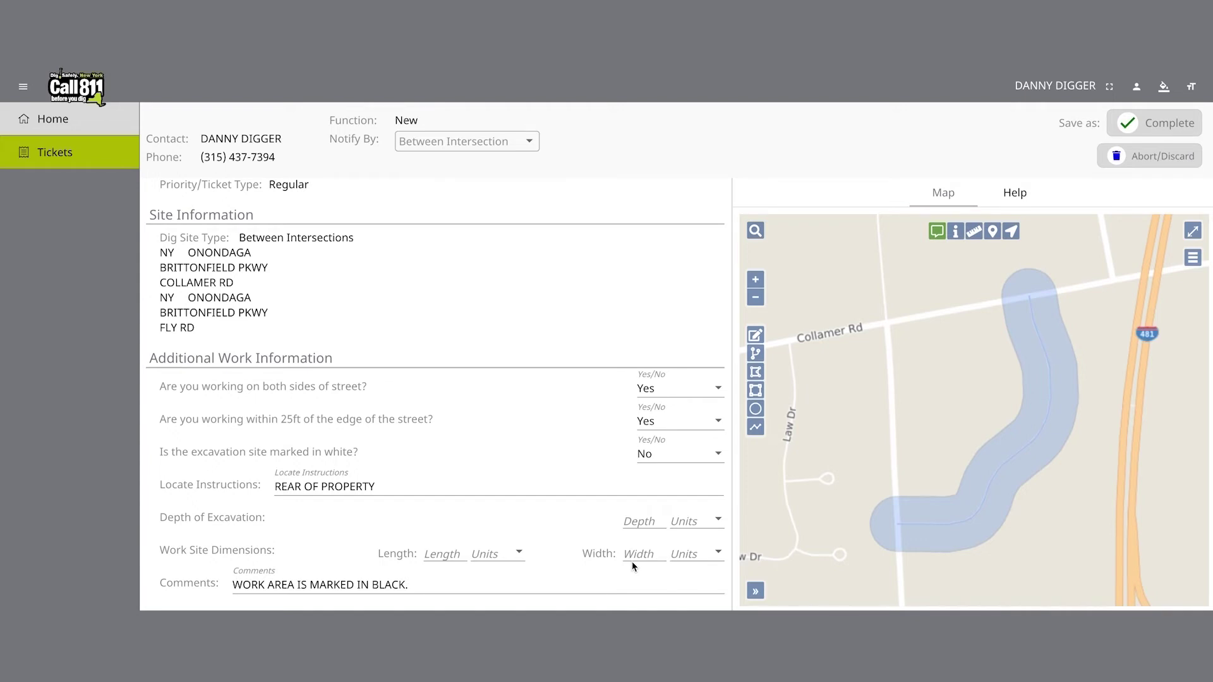
pyautogui.click(674, 561)
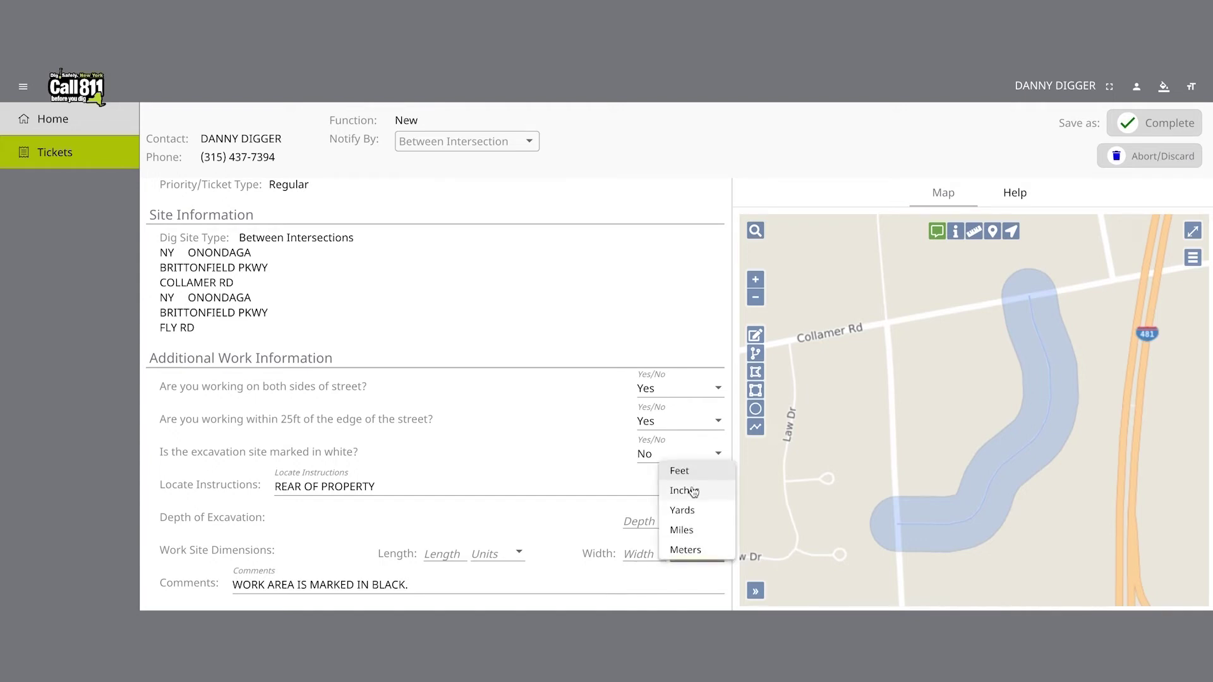
pyautogui.click(551, 568)
# - Append 'A MAP IS AVAILABLE UPON LOCATORS REQUEST.' to the comment
pyautogui.scroll(-1, 551, 568)
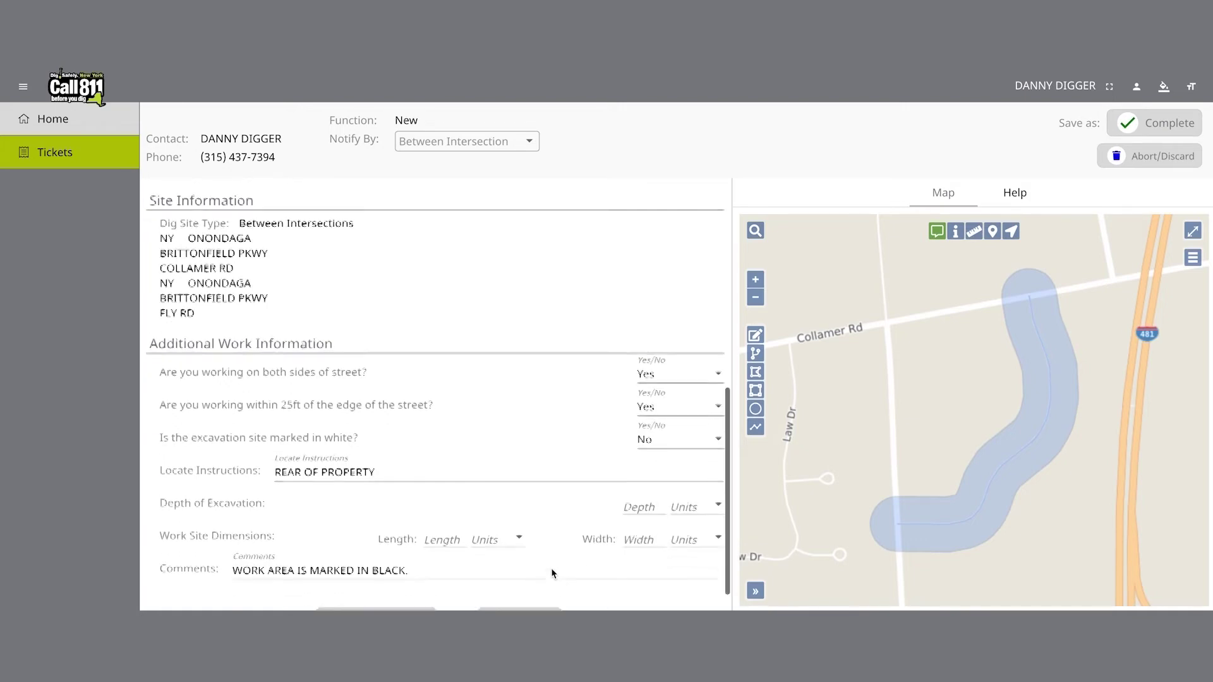
pyautogui.click(441, 536)
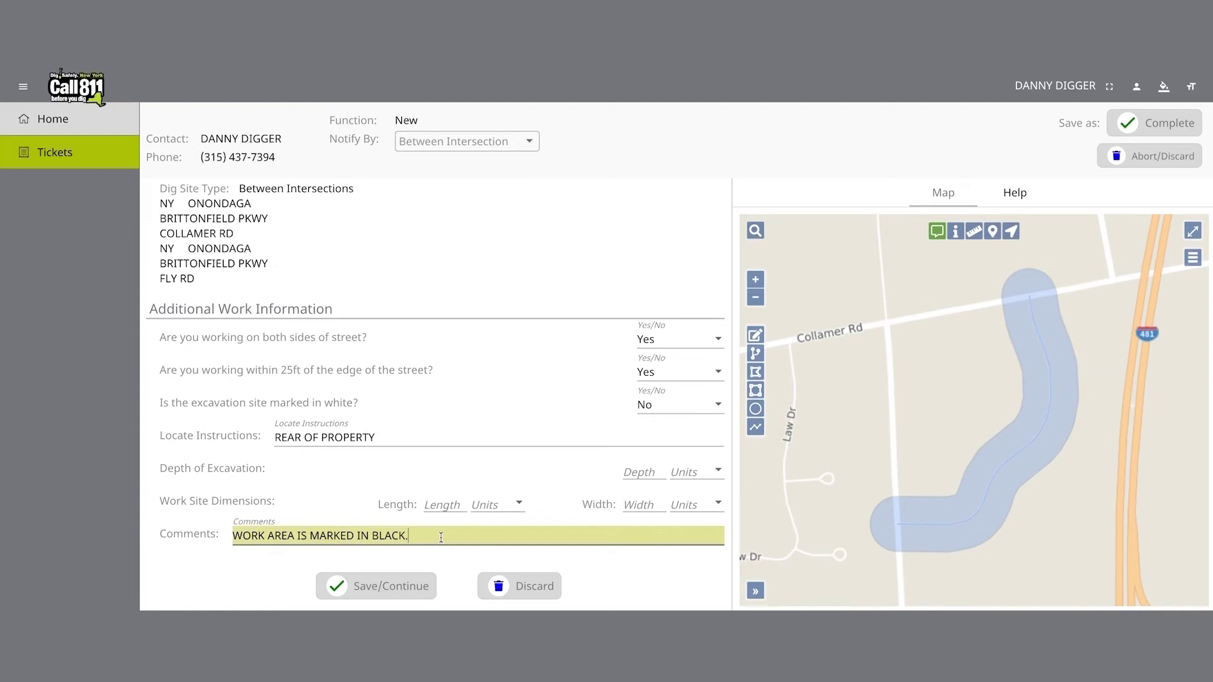
pyautogui.write('A MAP IS AVAILABLE UPON LOCATORS RE')
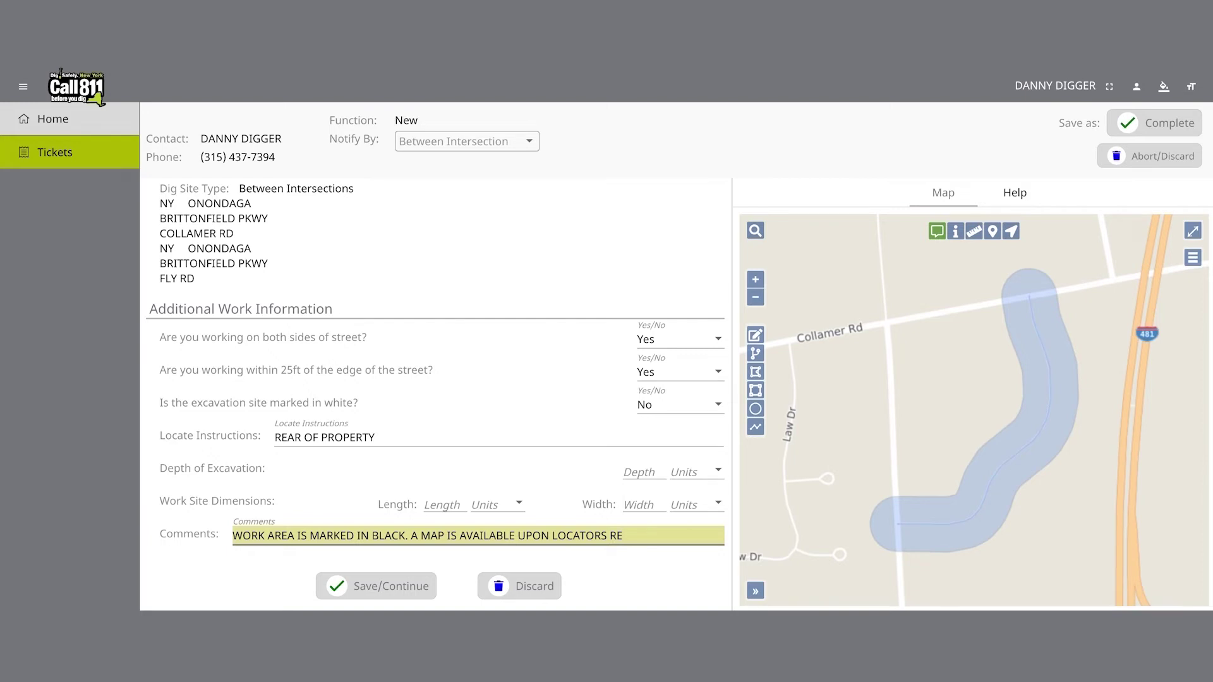
pyautogui.write('QUEST.')
# - Save the ticket details and confirm the Verify Location summary is correct
pyautogui.click(411, 587)
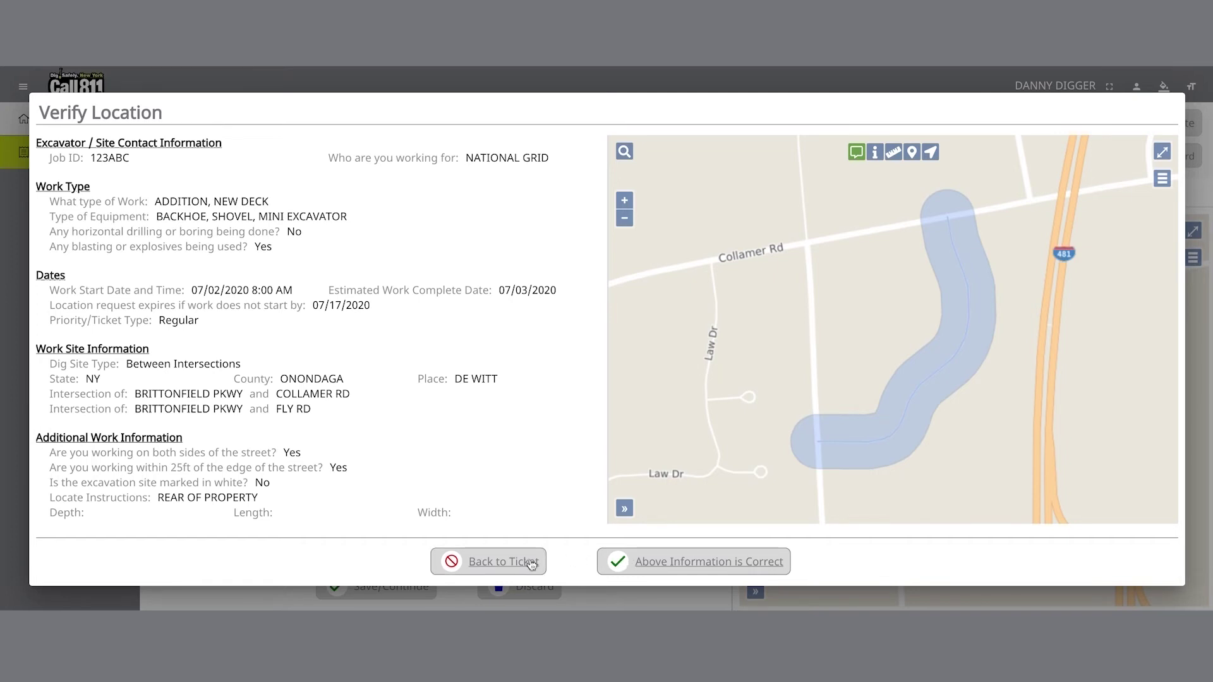
pyautogui.click(658, 565)
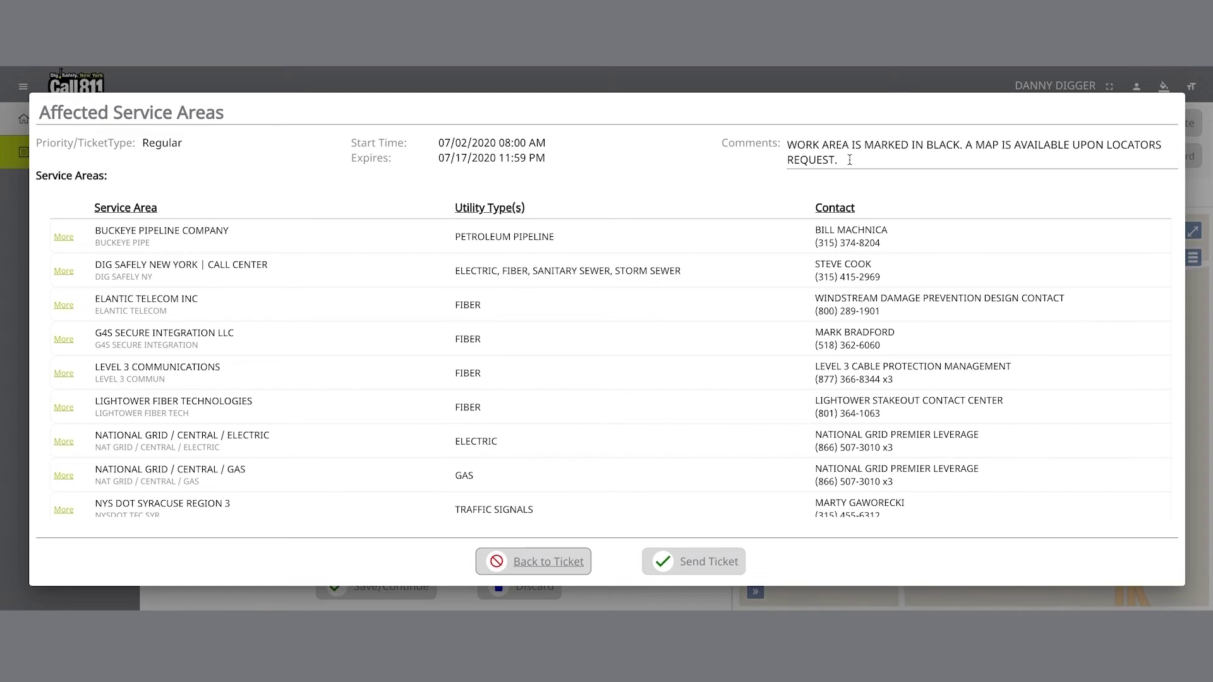
# - Check the comment in the Affected Service Areas summary, then send the ticket
pyautogui.click(850, 160)
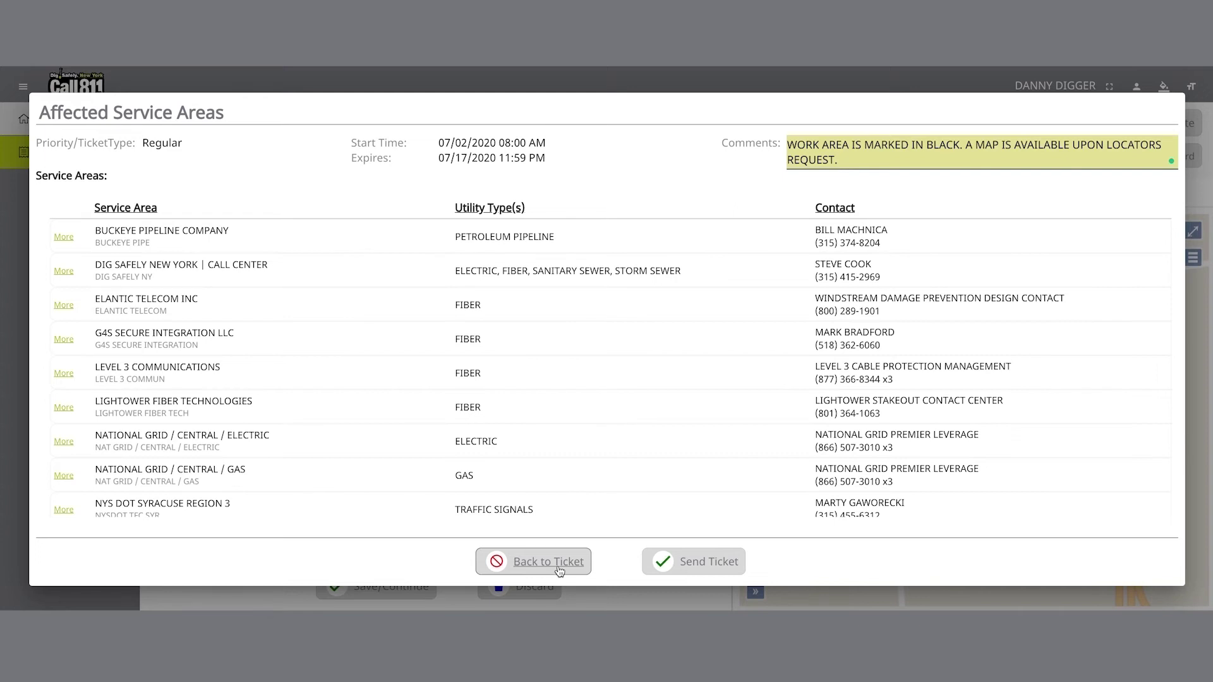
pyautogui.click(682, 571)
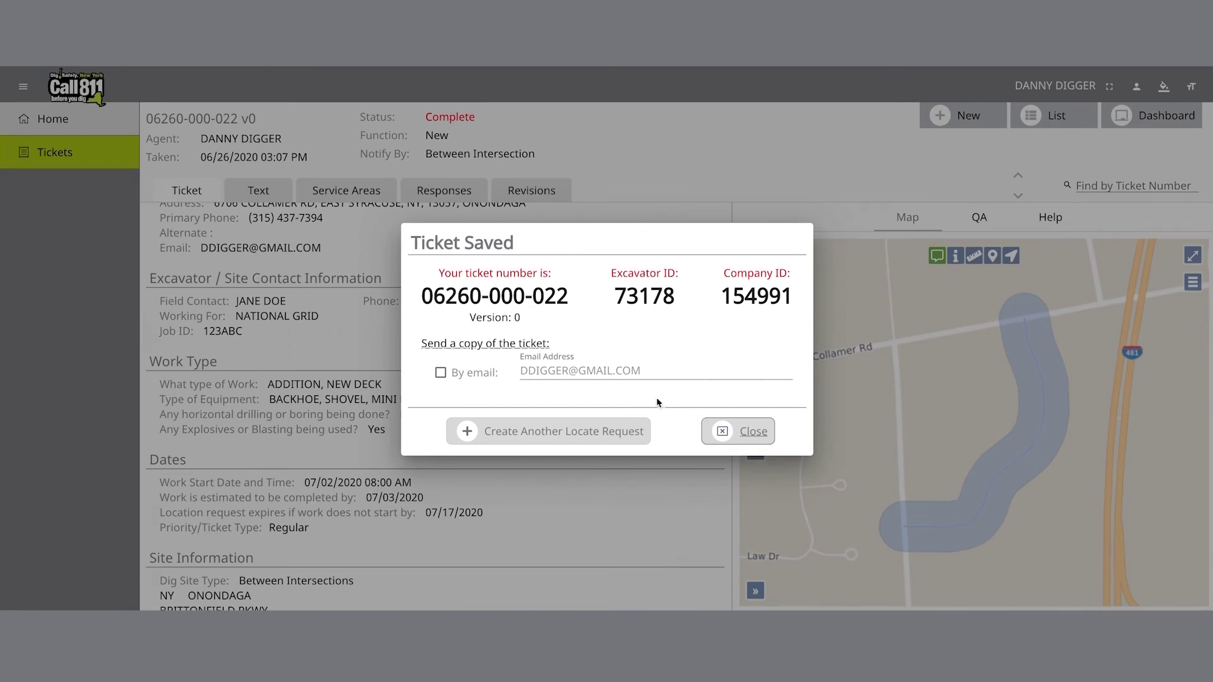
pyautogui.click(441, 374)
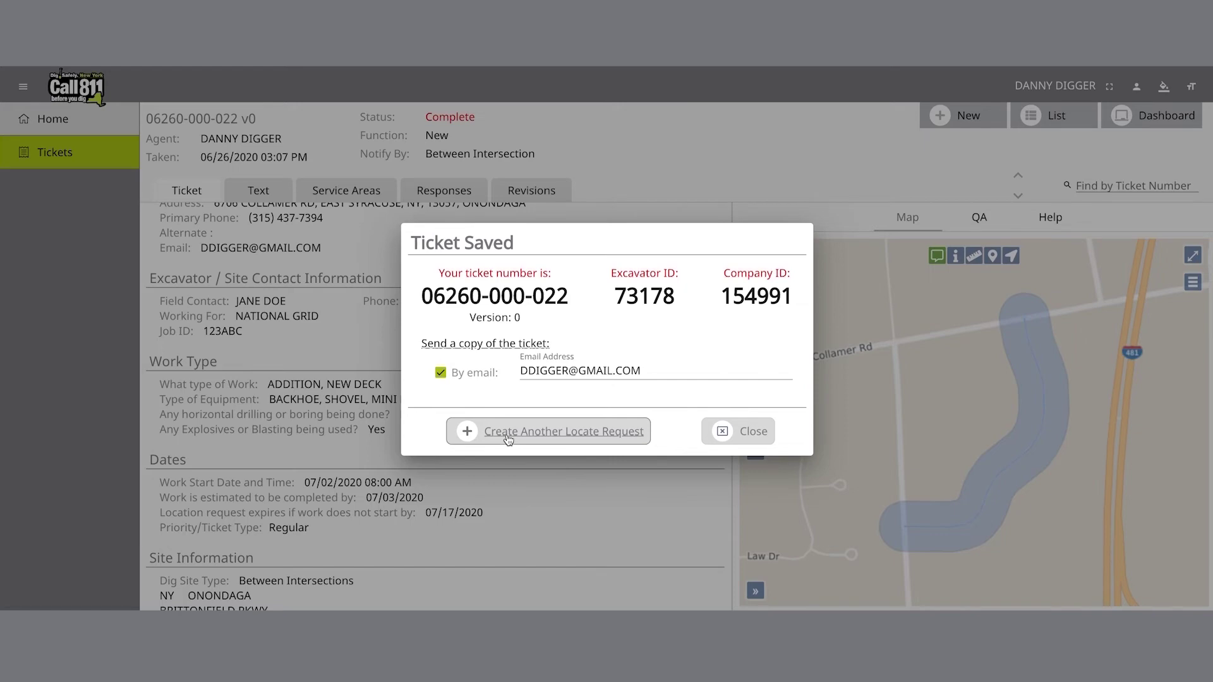
pyautogui.click(758, 435)
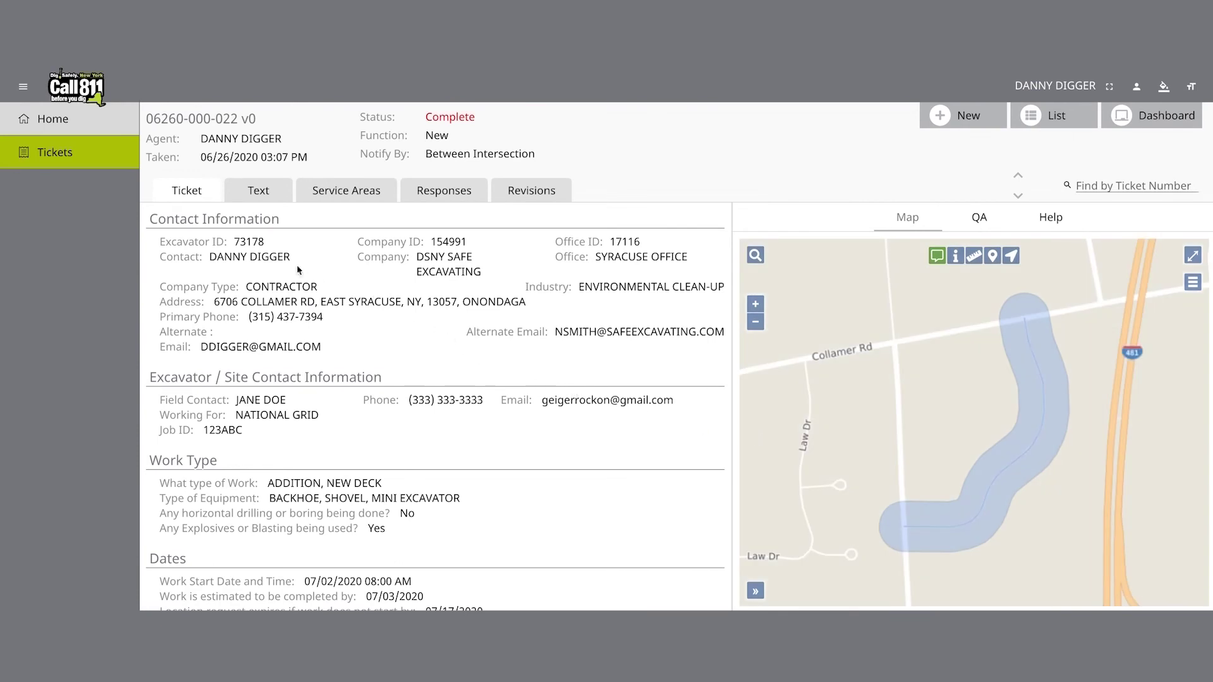
pyautogui.scroll(-1, 203, 232)
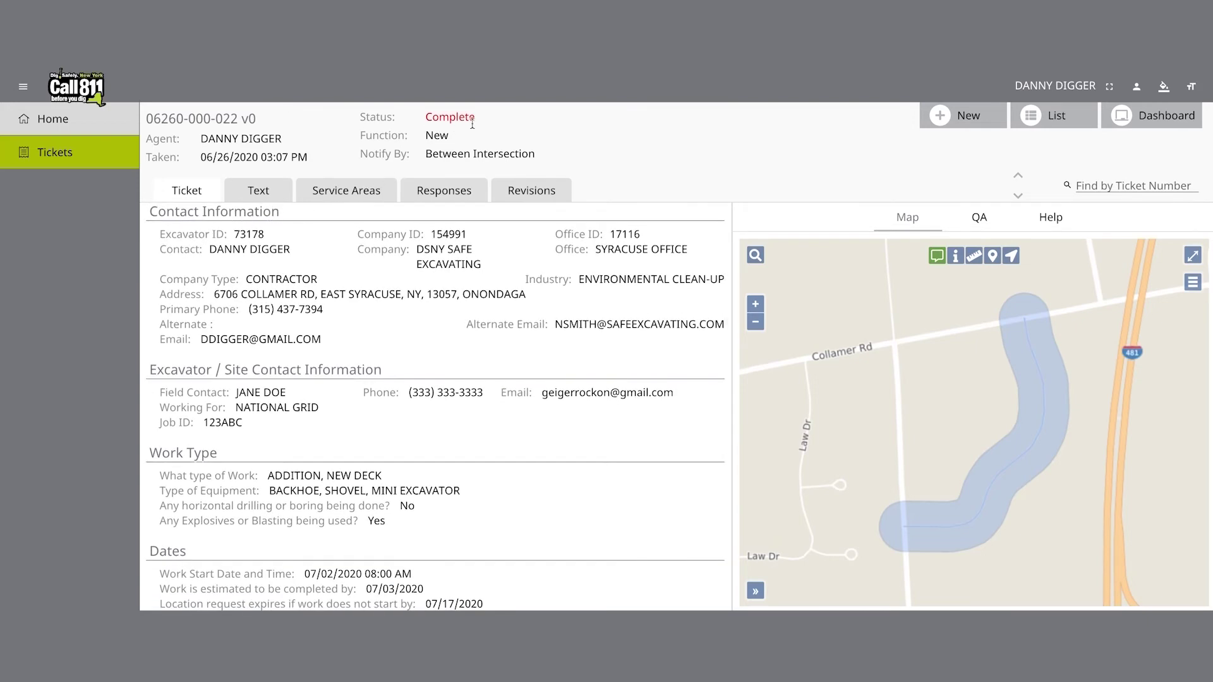
pyautogui.click(105, 163)
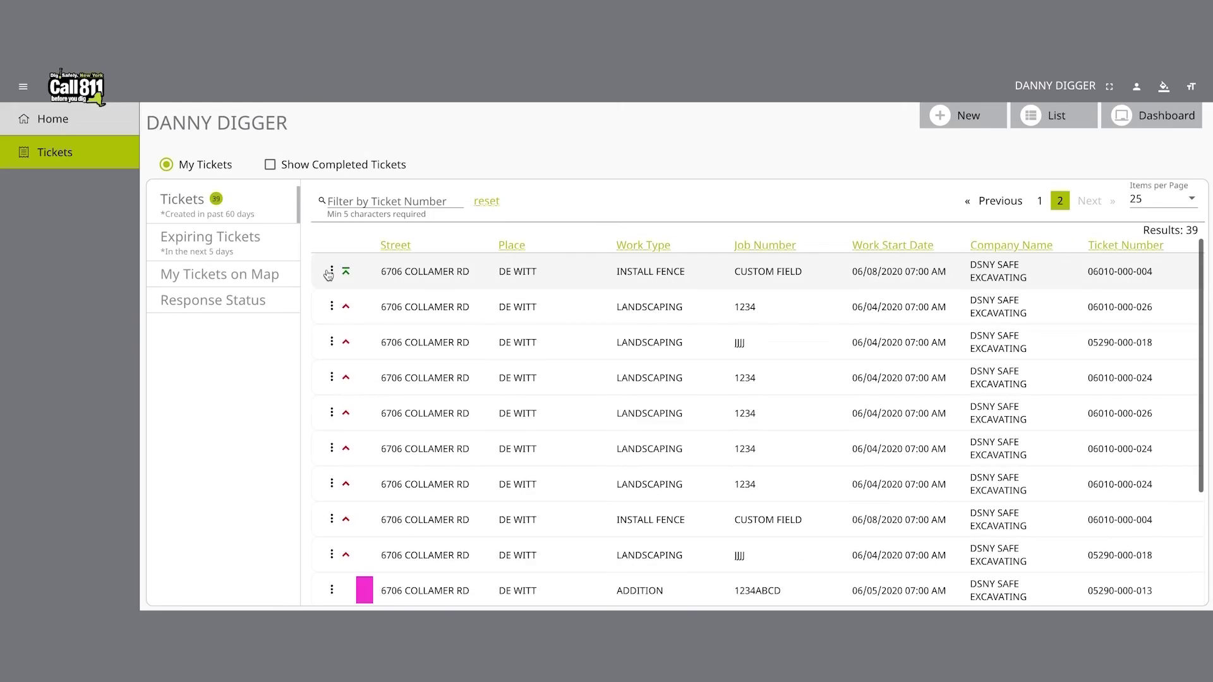
pyautogui.click(331, 272)
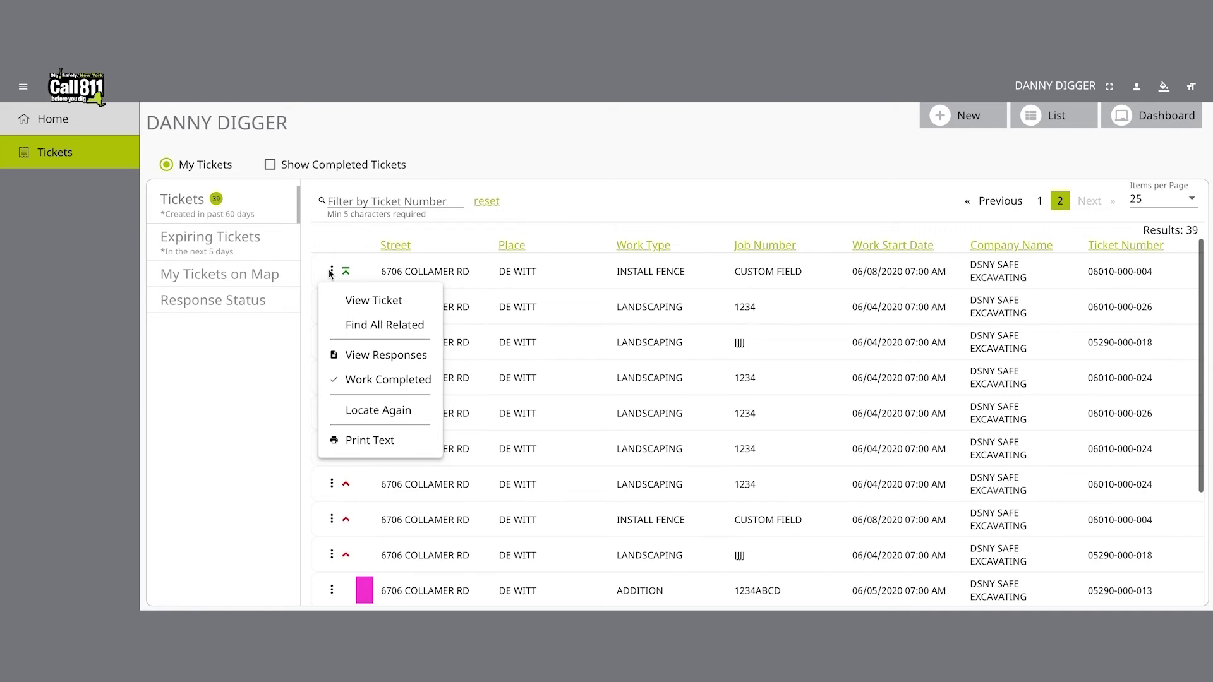
pyautogui.click(357, 302)
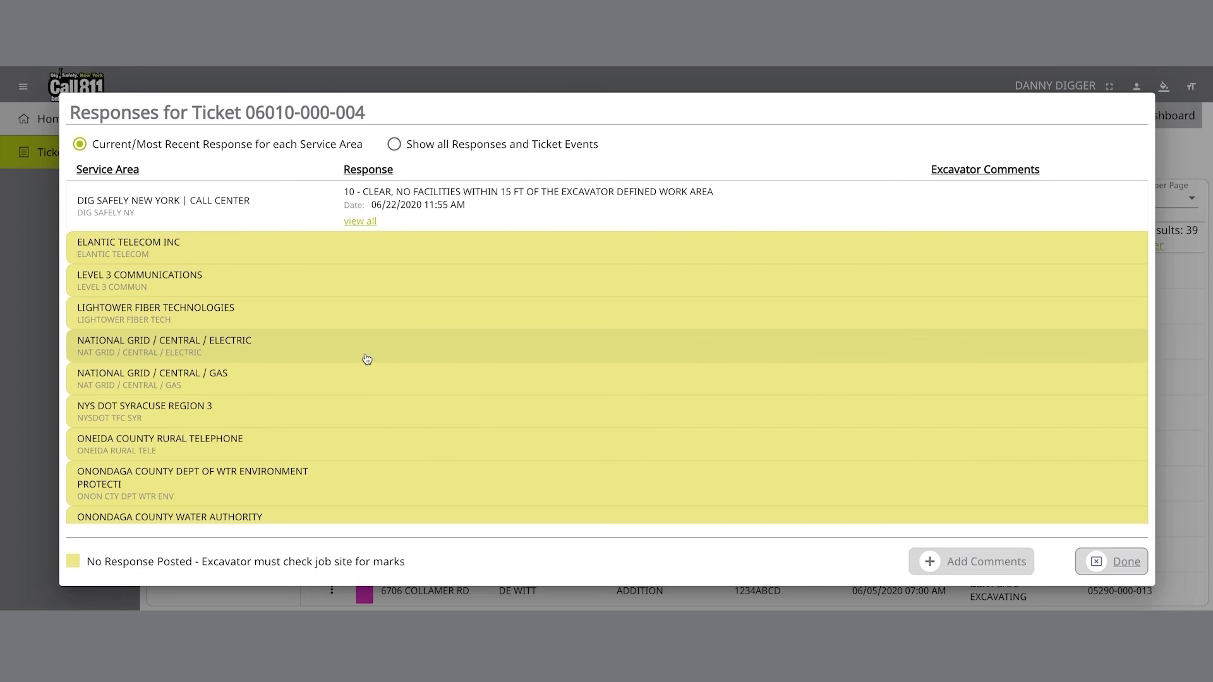
pyautogui.click(395, 145)
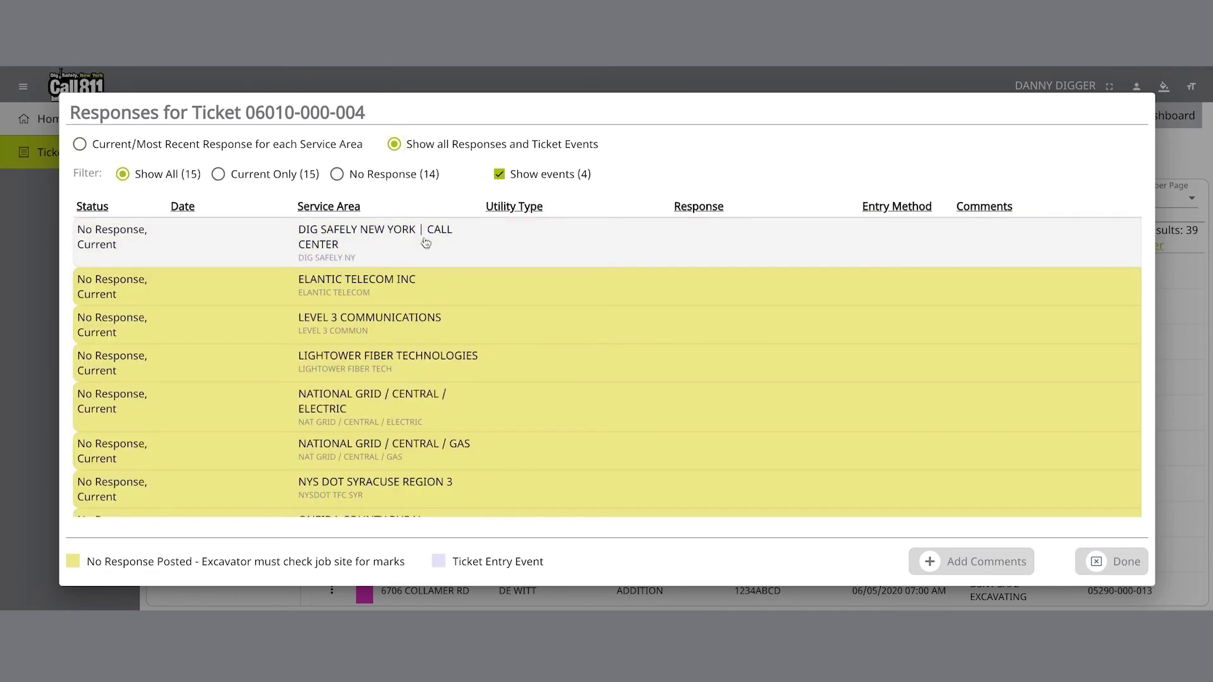
pyautogui.scroll(-3, 420, 234)
pyautogui.scroll(-4, 427, 259)
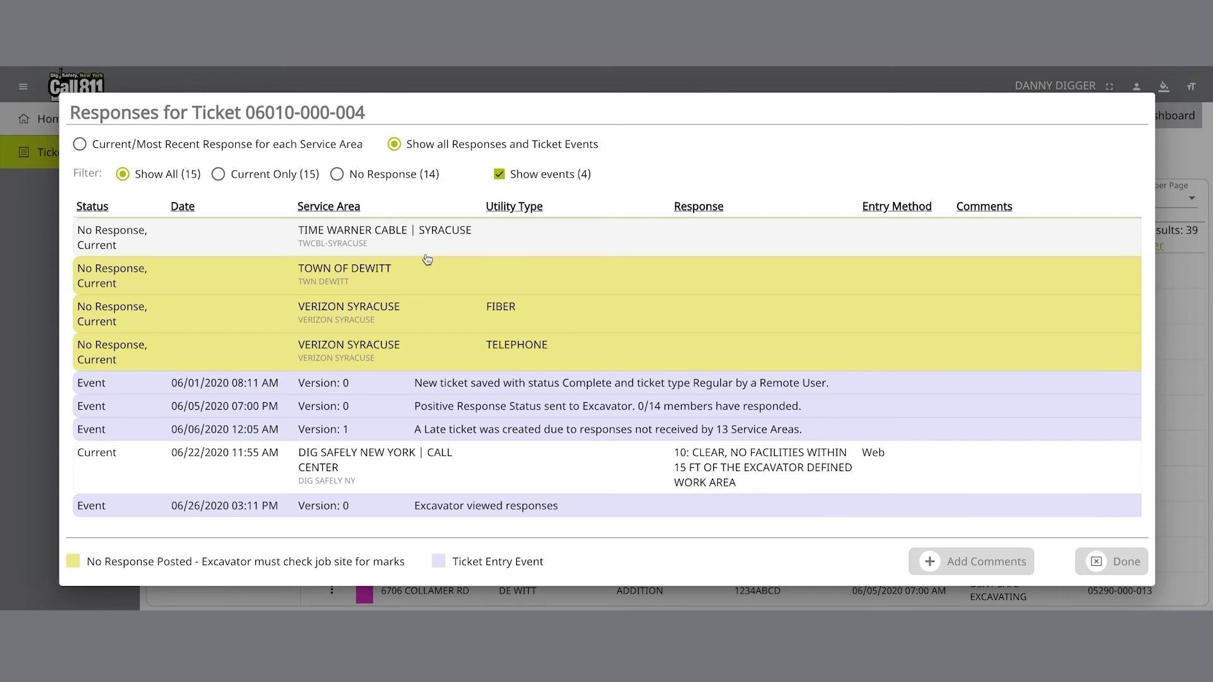
pyautogui.click(1113, 561)
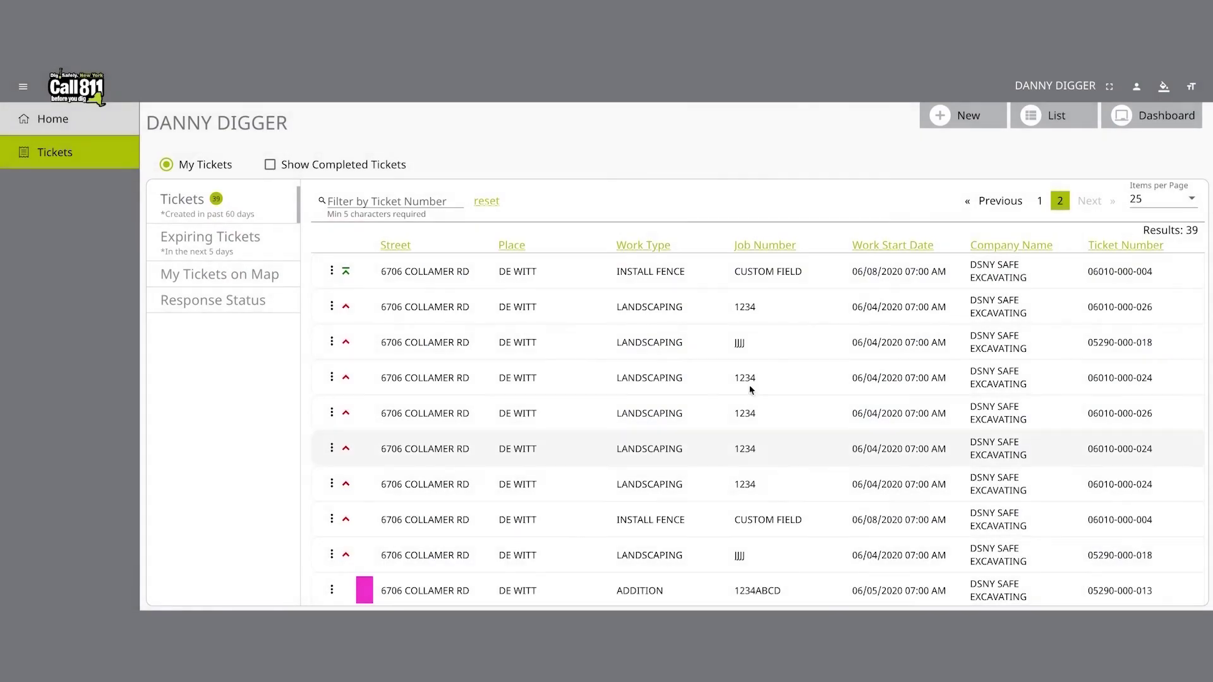
pyautogui.click(331, 271)
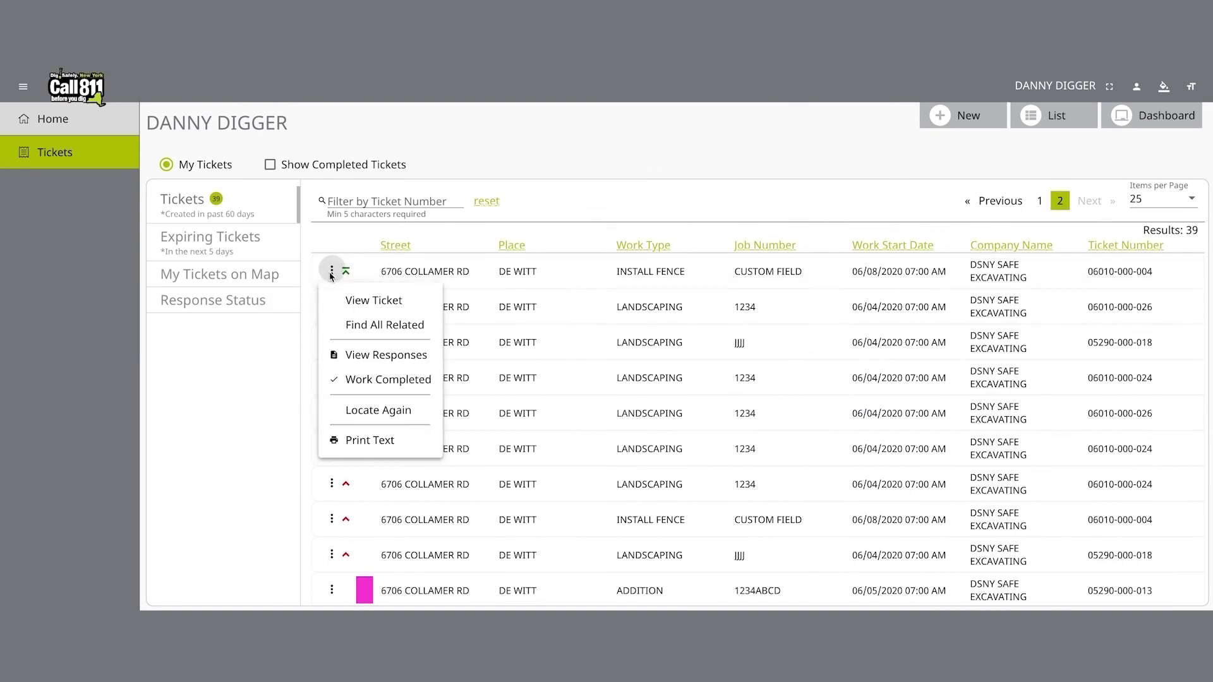
pyautogui.click(379, 410)
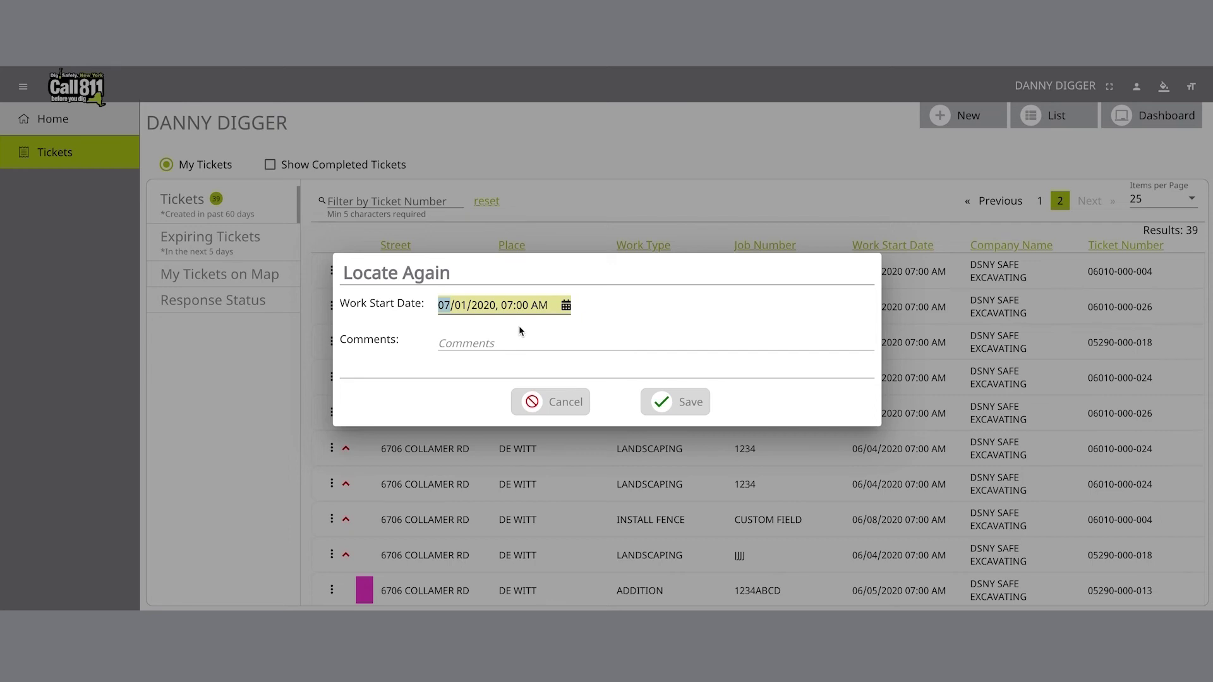
# - Set the work start date to 07/01/2020 7:00 AM and save the locate request
pyautogui.click(566, 307)
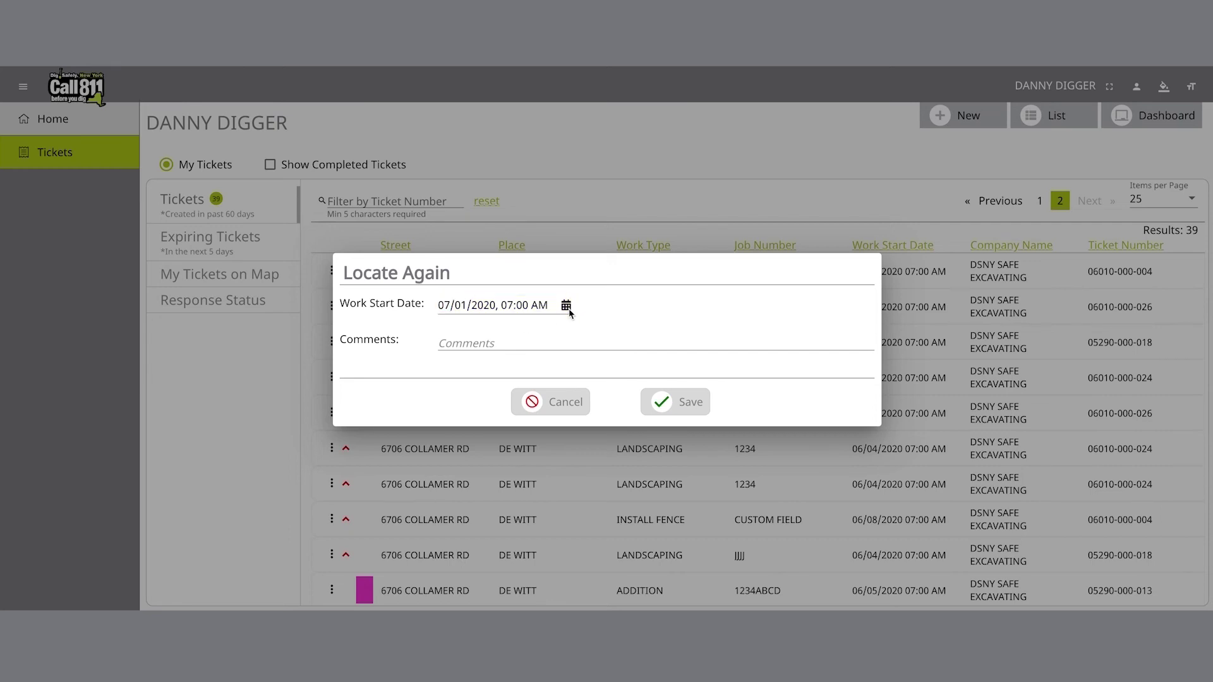
pyautogui.click(568, 308)
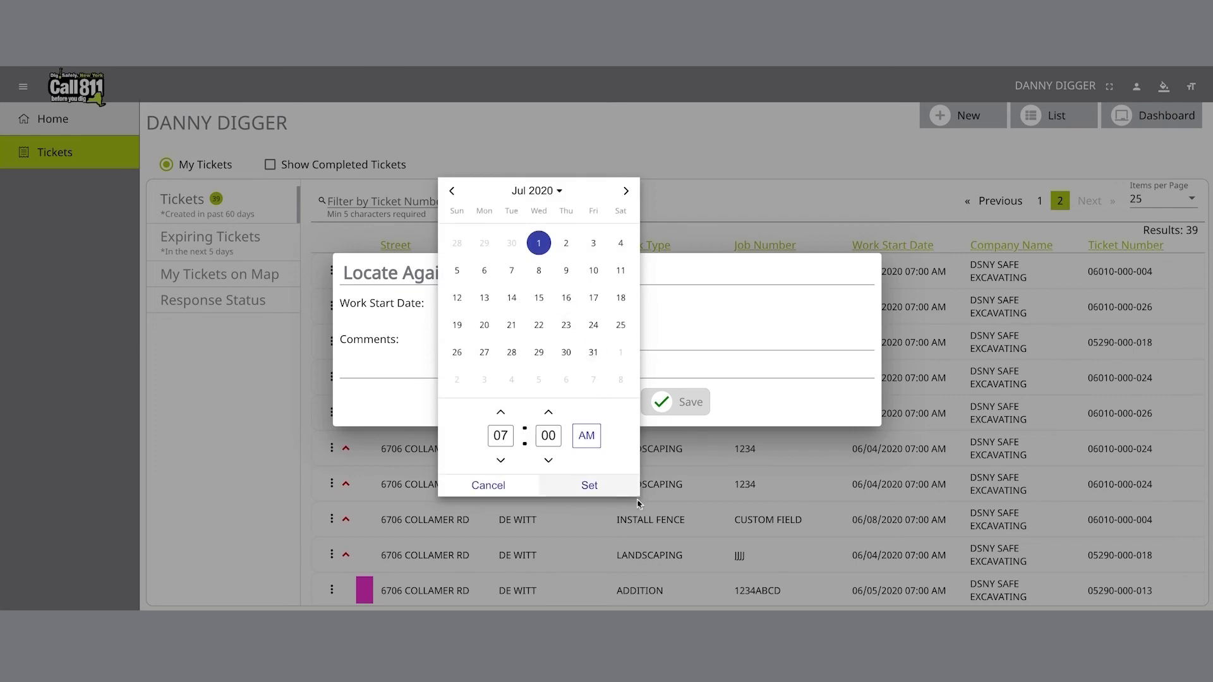
pyautogui.click(590, 485)
pyautogui.click(516, 343)
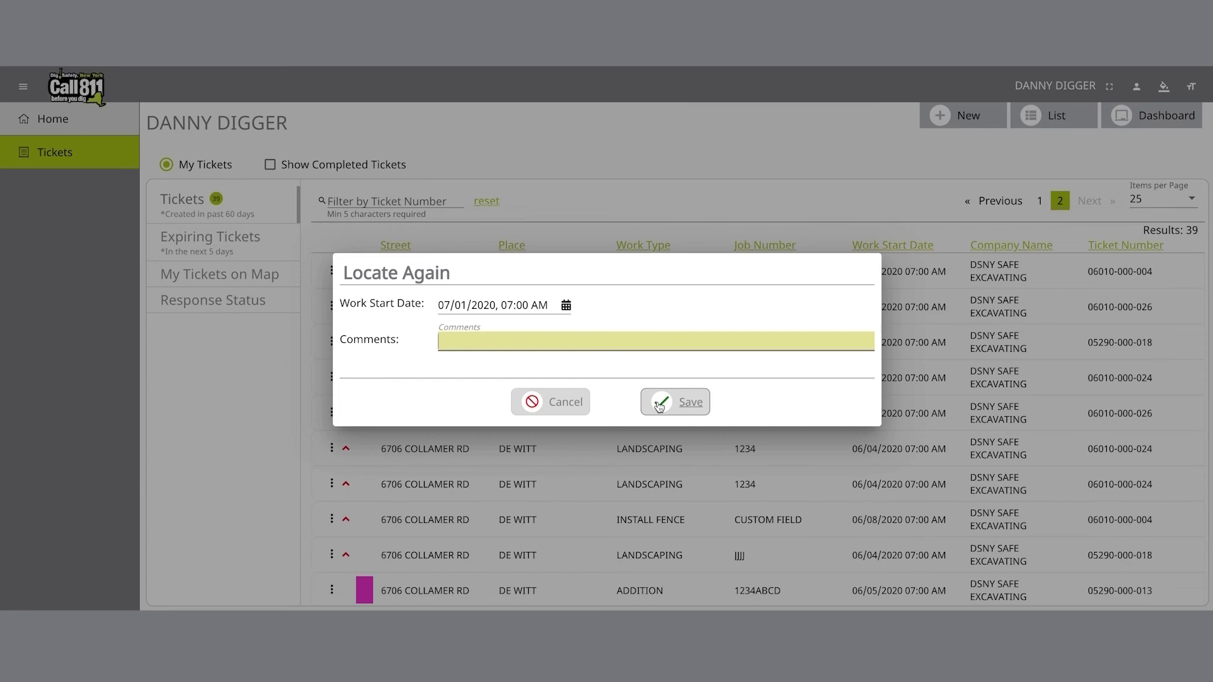
pyautogui.click(659, 405)
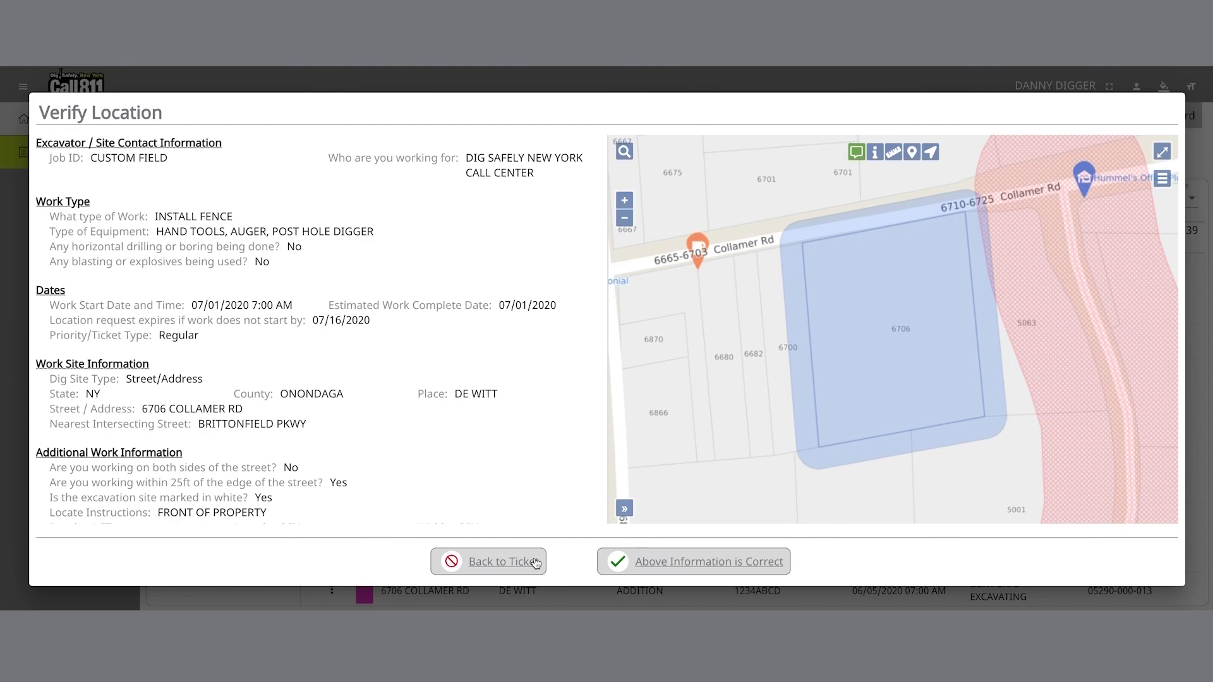
pyautogui.click(652, 571)
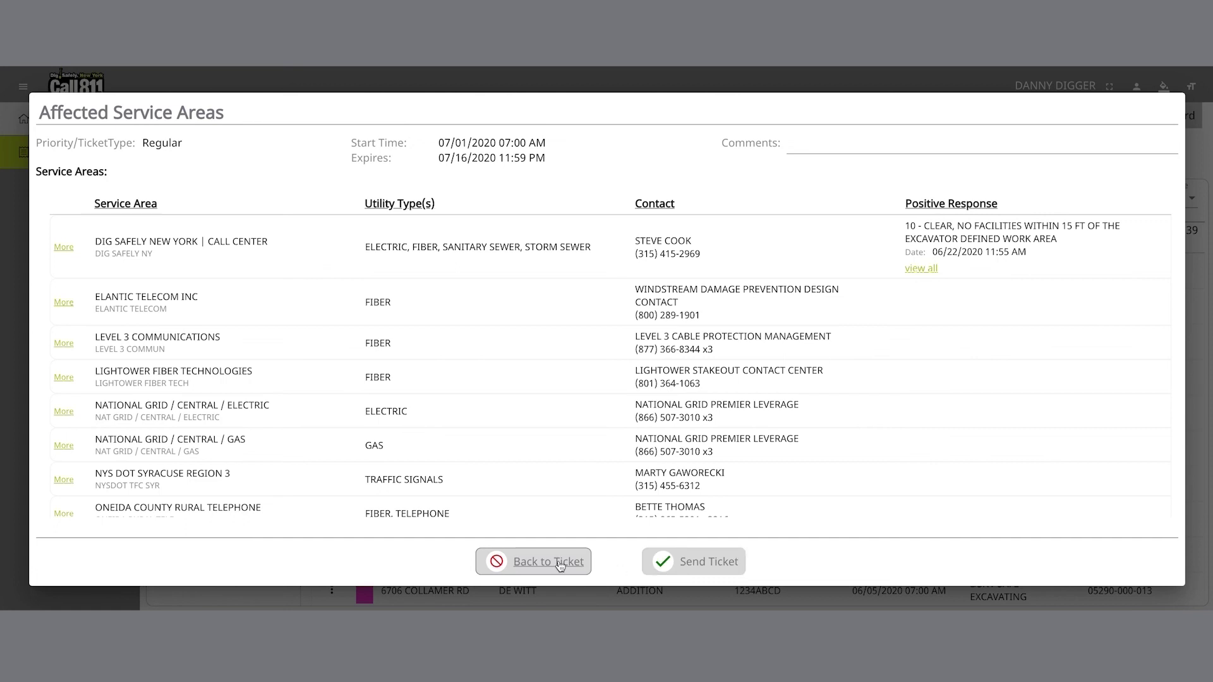
pyautogui.click(671, 570)
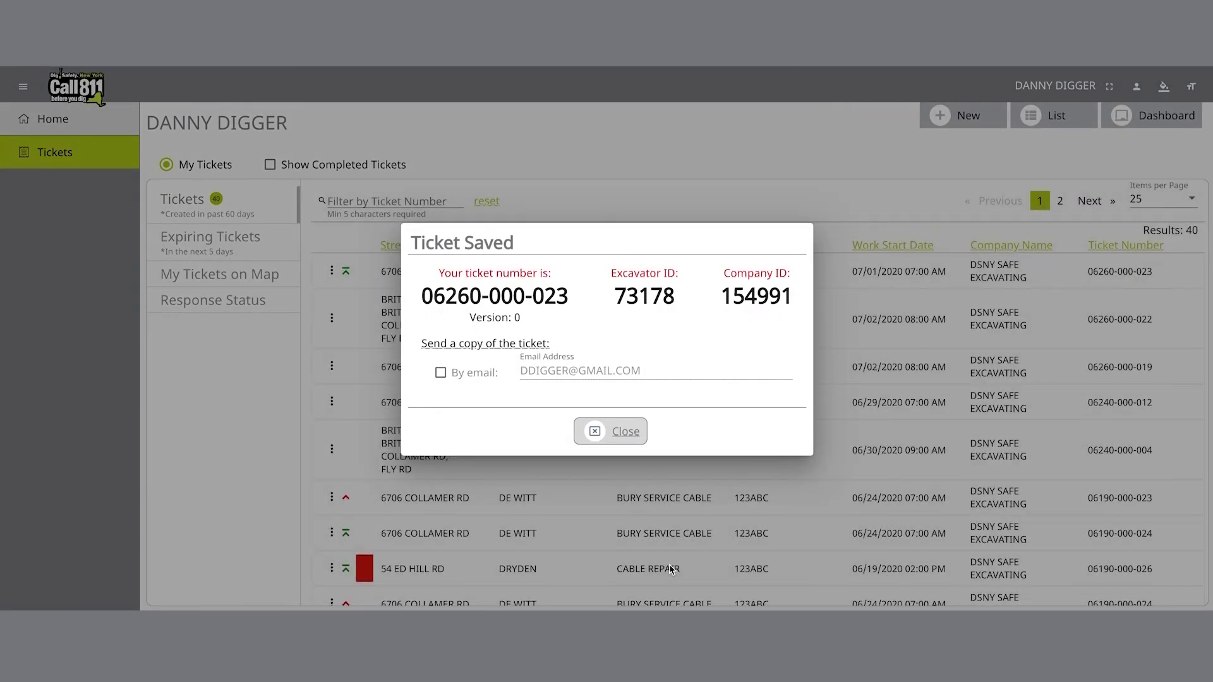
pyautogui.click(618, 436)
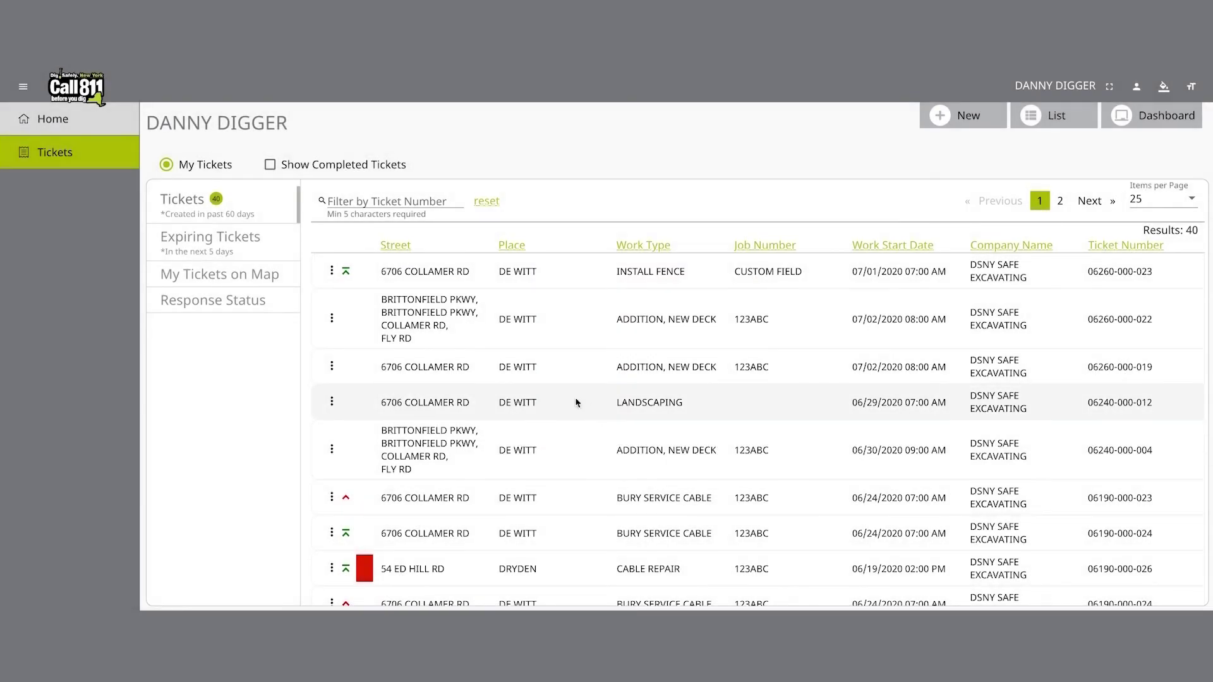
pyautogui.click(331, 273)
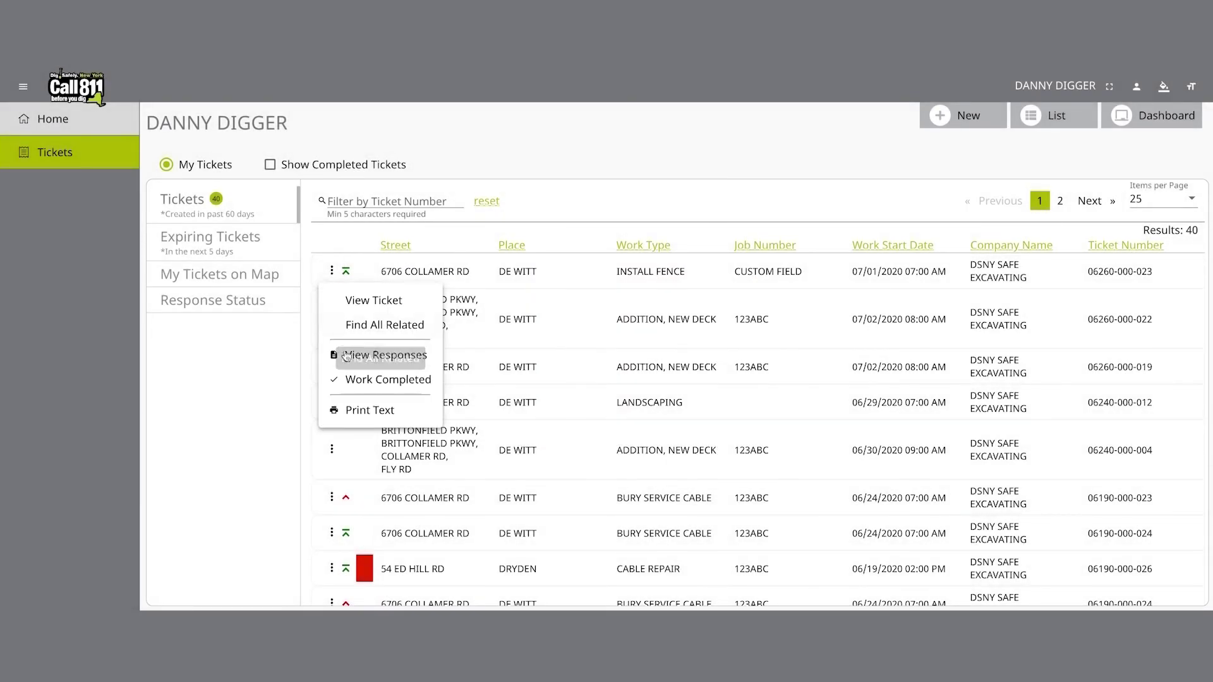
pyautogui.click(345, 379)
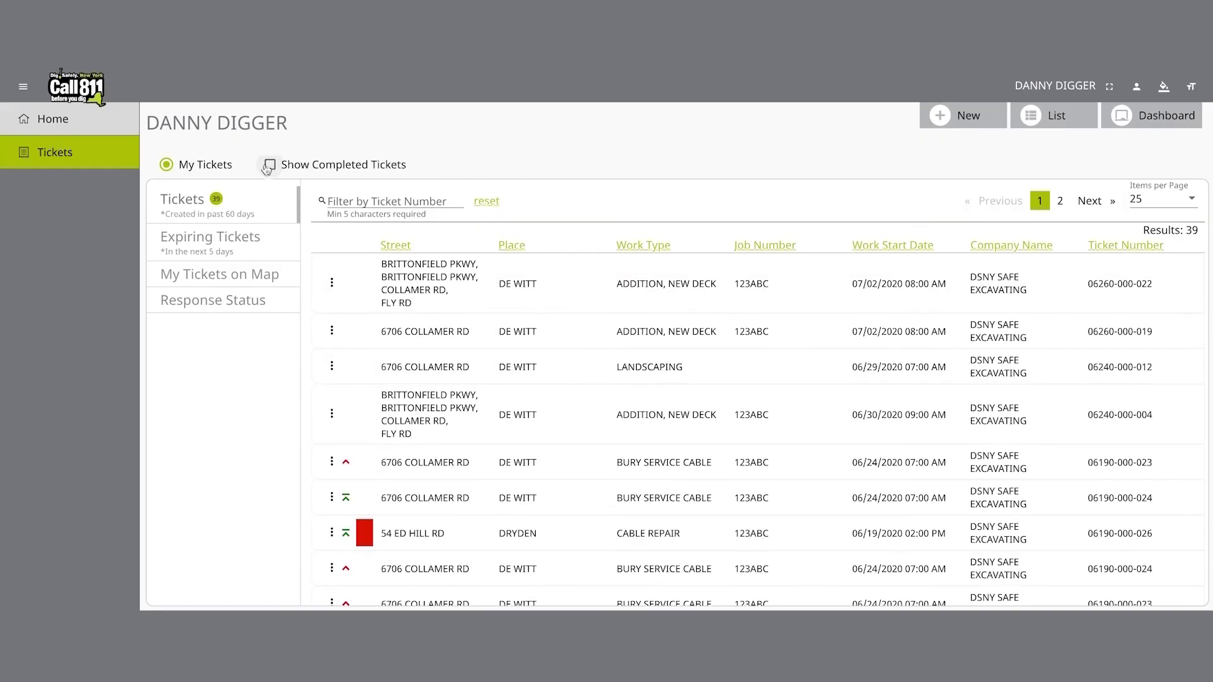
pyautogui.click(270, 165)
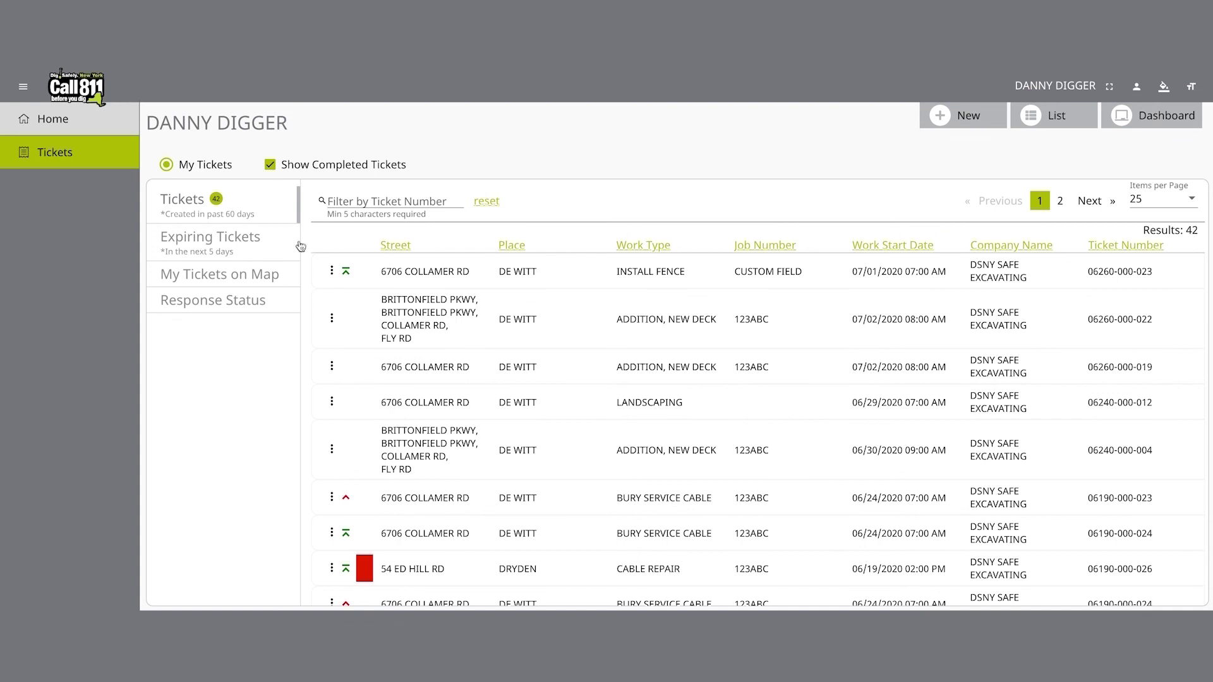
pyautogui.click(331, 273)
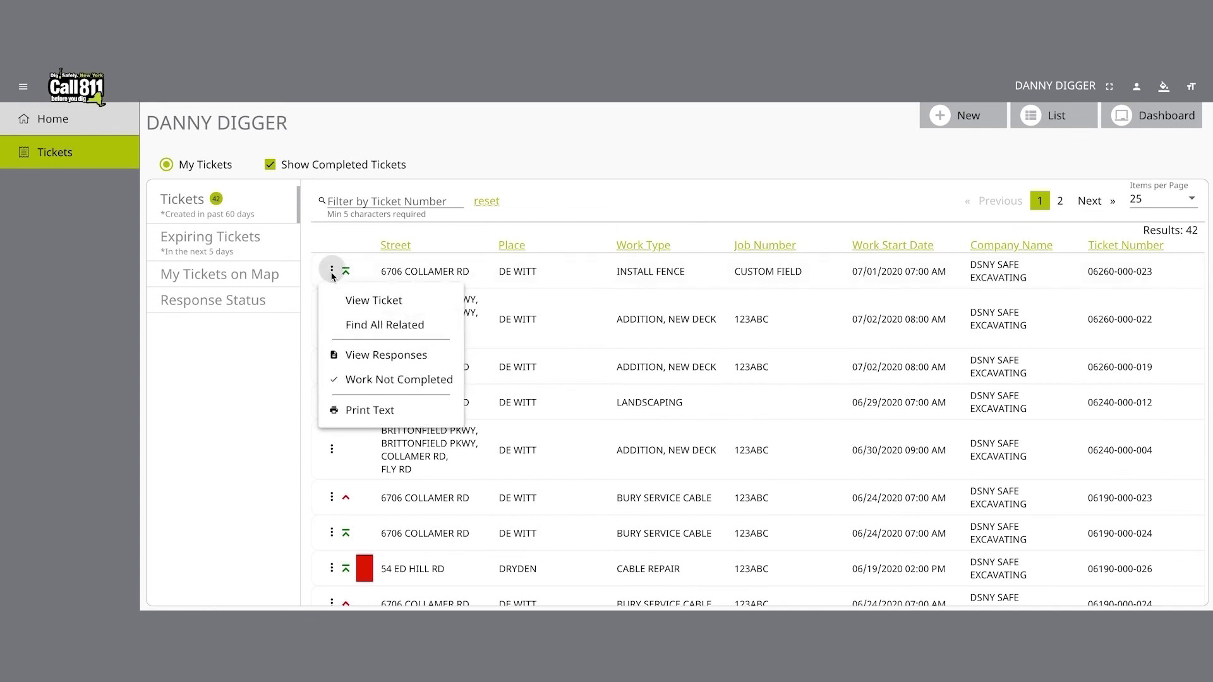
pyautogui.click(348, 383)
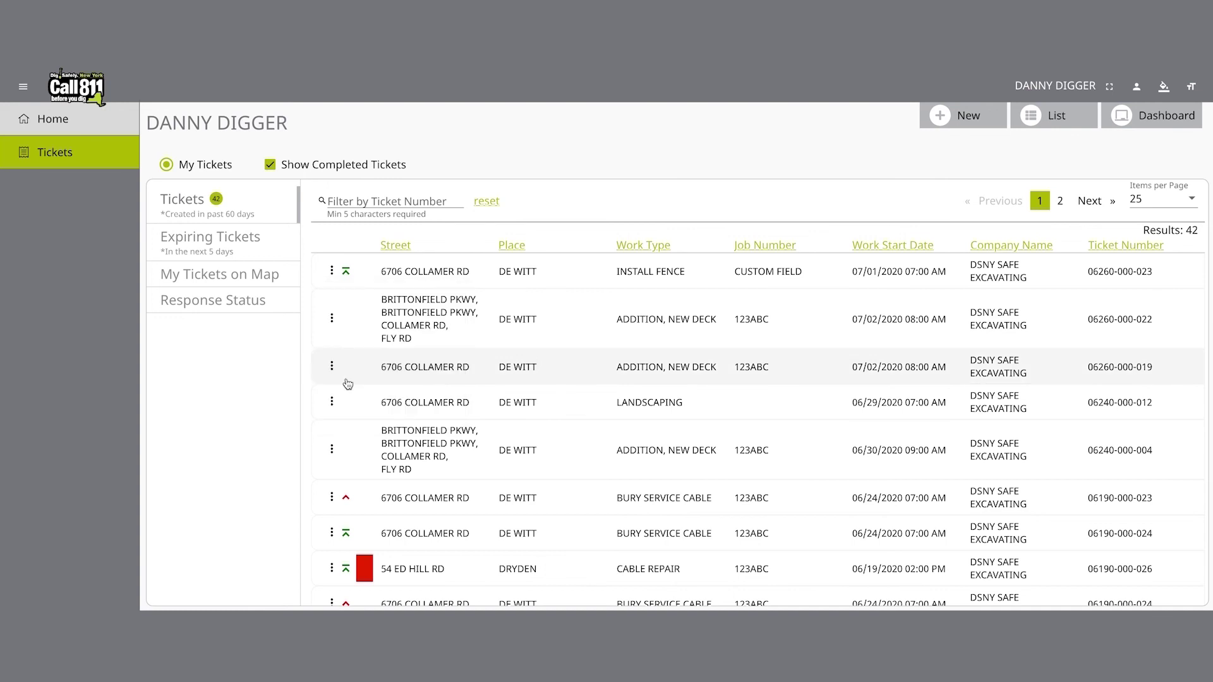
pyautogui.click(332, 273)
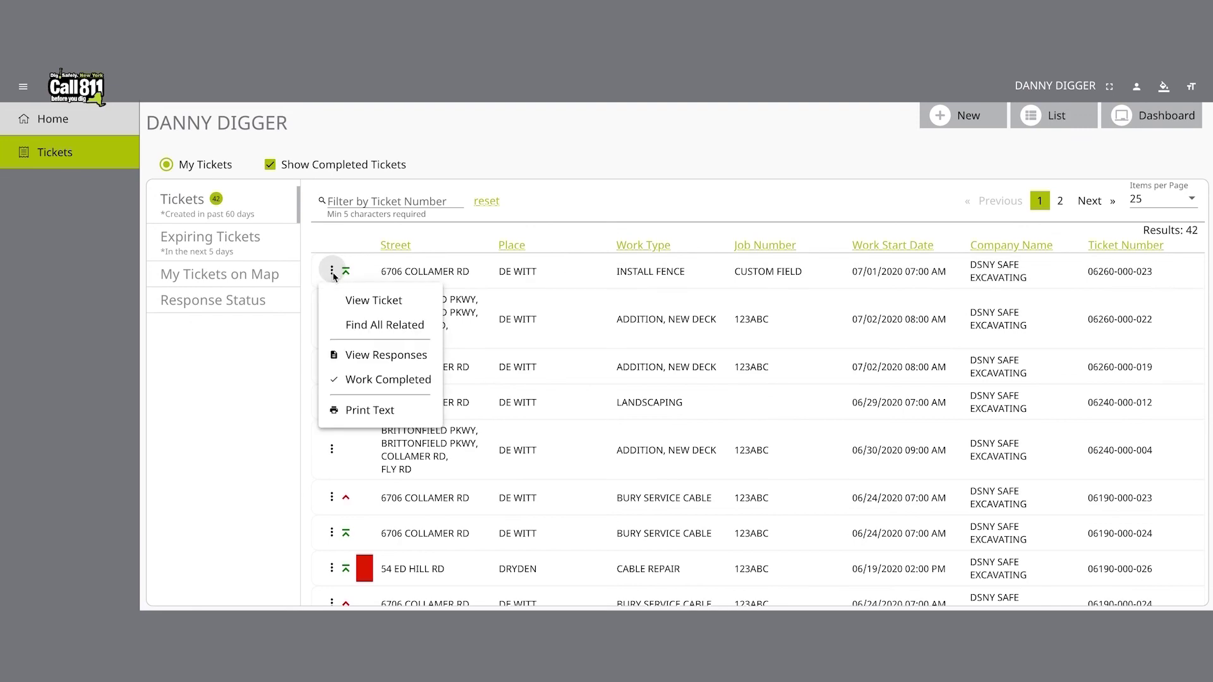
pyautogui.click(352, 409)
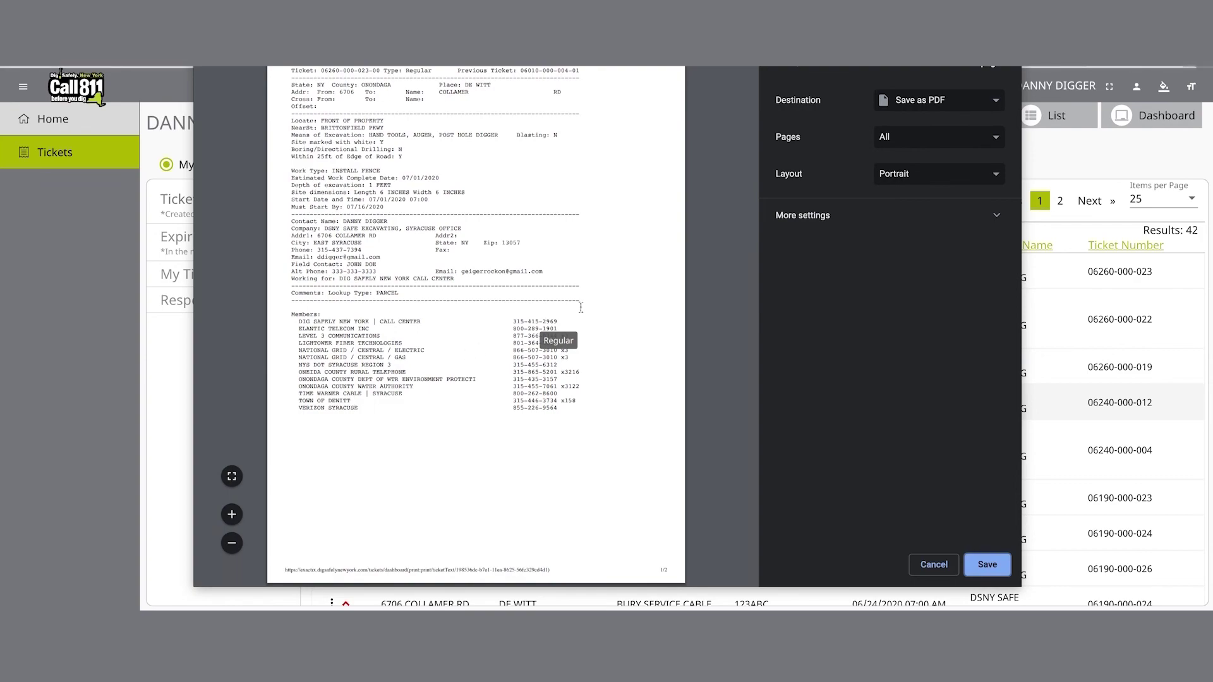
pyautogui.scroll(-3, 604, 311)
pyautogui.scroll(-6, 604, 310)
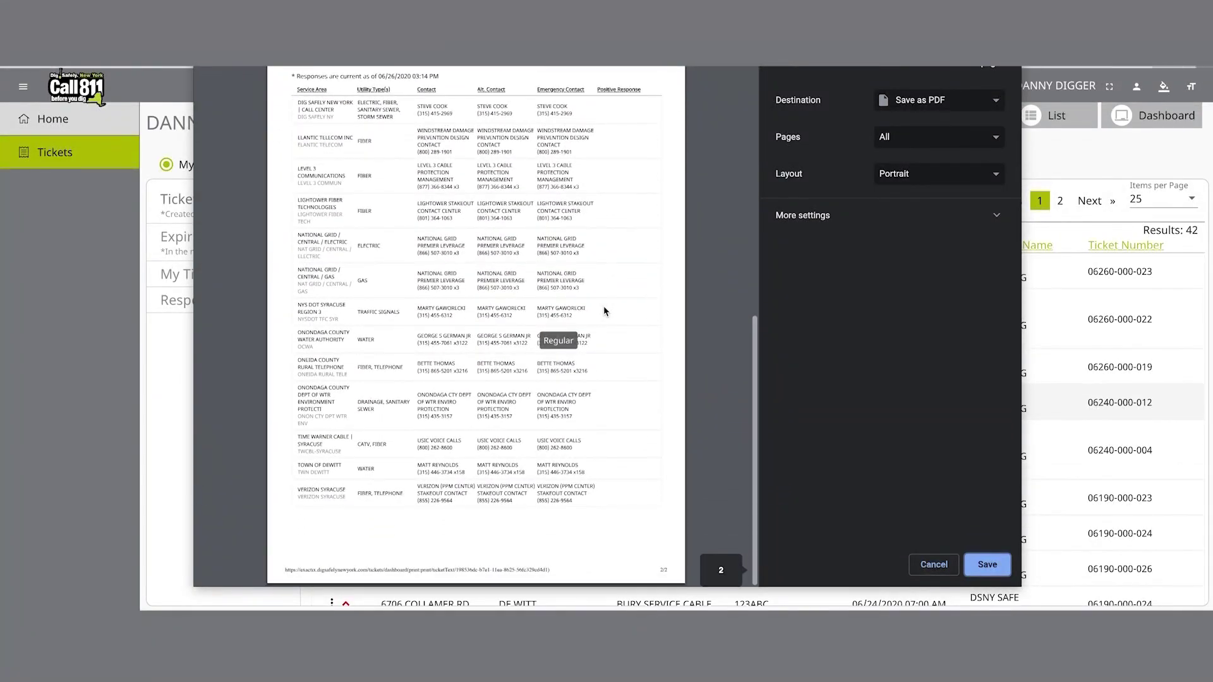
pyautogui.scroll(4, 604, 311)
pyautogui.scroll(1, 604, 311)
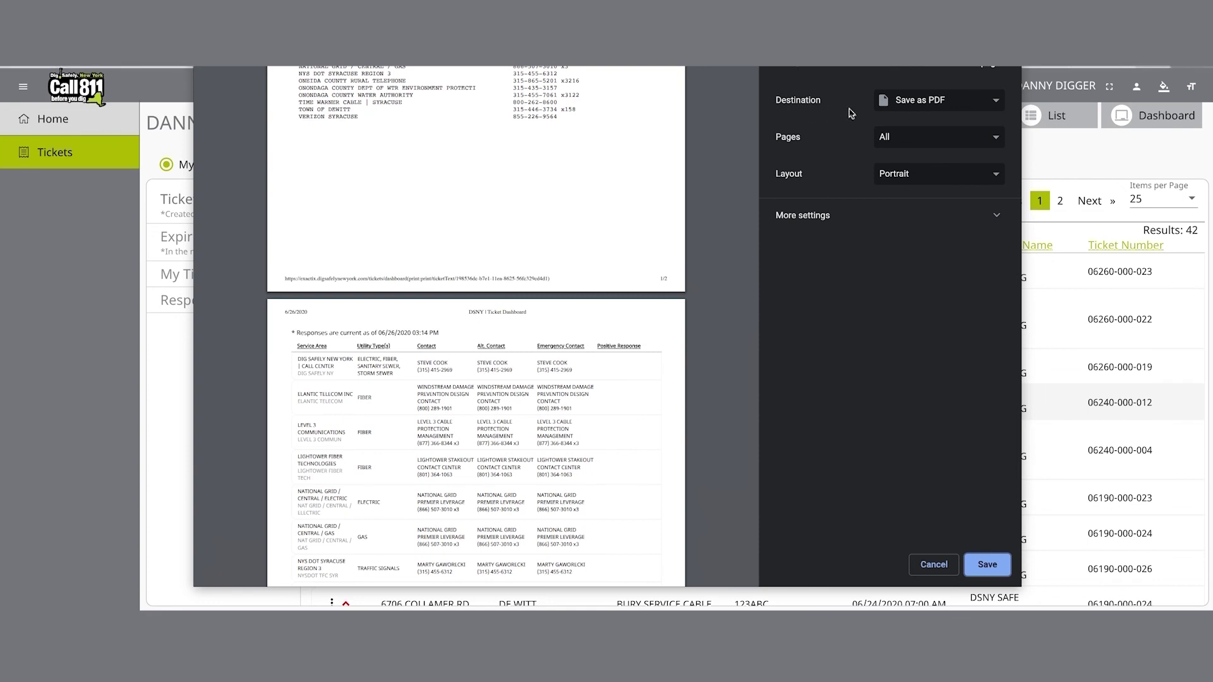
pyautogui.click(911, 108)
pyautogui.click(911, 106)
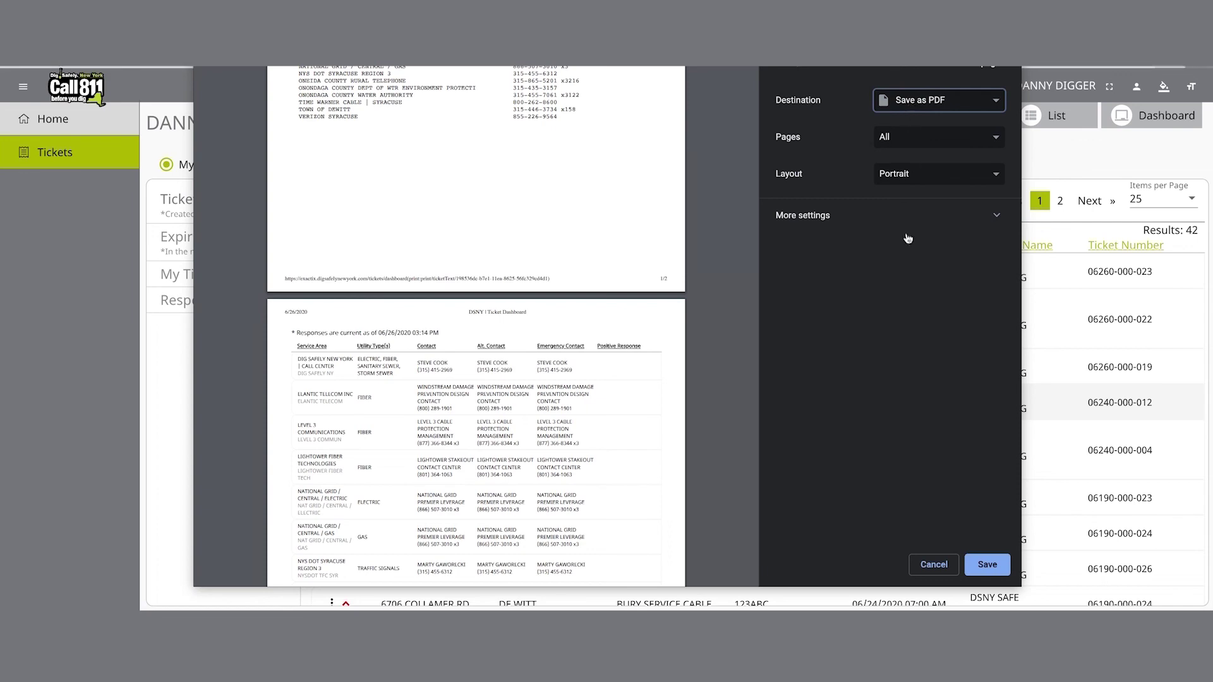